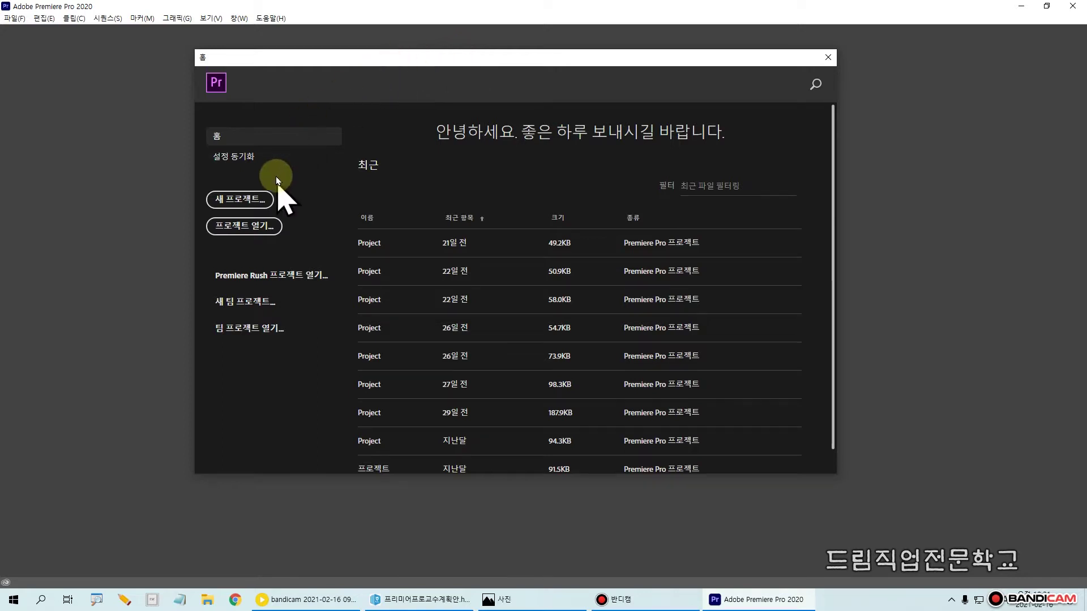
# Start a new project and name it 첫프로젝트
pyautogui.moveTo(210, 180)
pyautogui.mouseDown()
pyautogui.moveTo(205, 206)
pyautogui.moveTo(270, 207)
pyautogui.moveTo(286, 196)
pyautogui.moveTo(275, 182)
pyautogui.moveTo(210, 186)
pyautogui.moveTo(243, 186)
pyautogui.mouseUp()
pyautogui.click(242, 201)
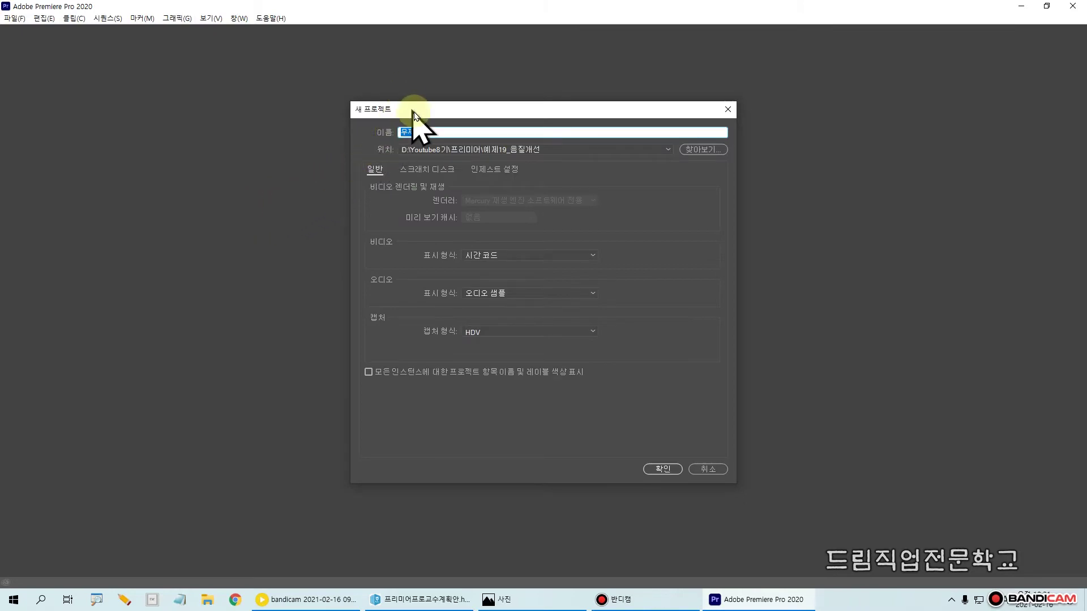
pyautogui.moveTo(416, 112); pyautogui.dragTo(411, 102)
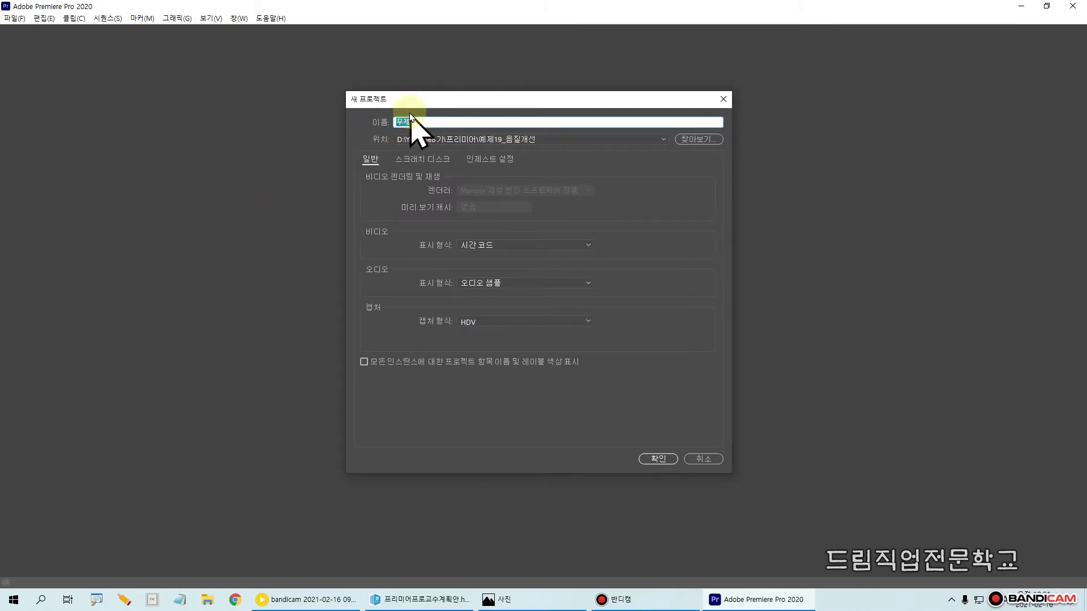
pyautogui.click(410, 113)
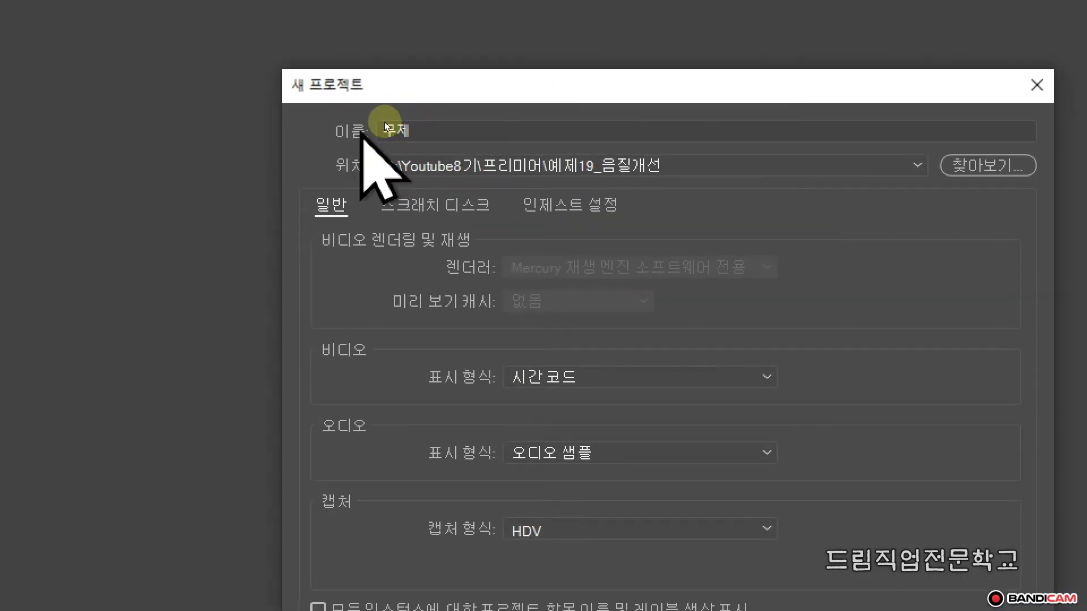
pyautogui.click(419, 125)
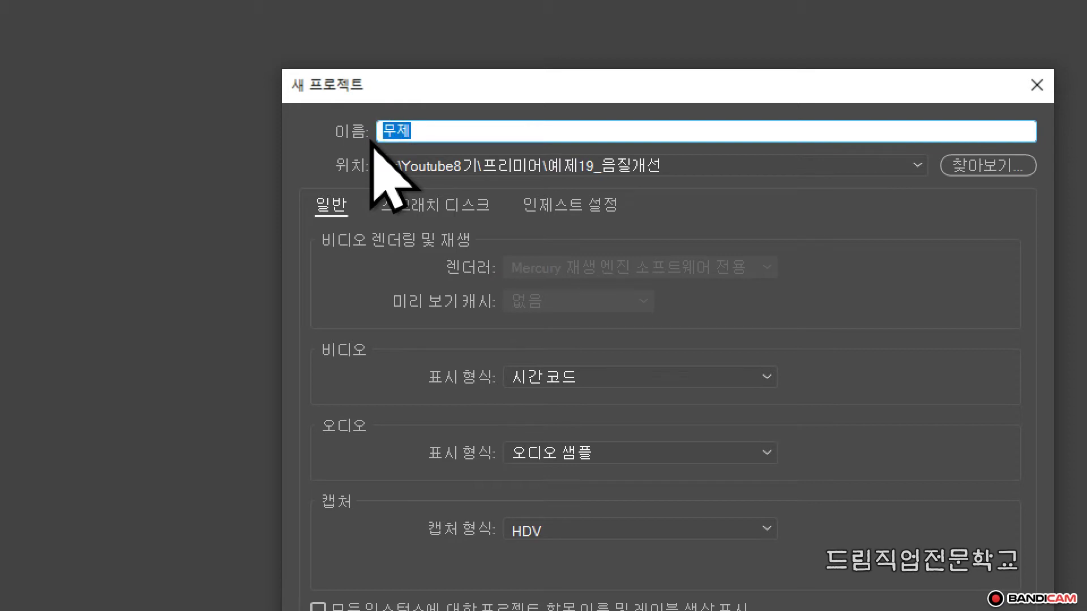
pyautogui.press('BackSpace')
pyautogui.write('첫프로젝트')
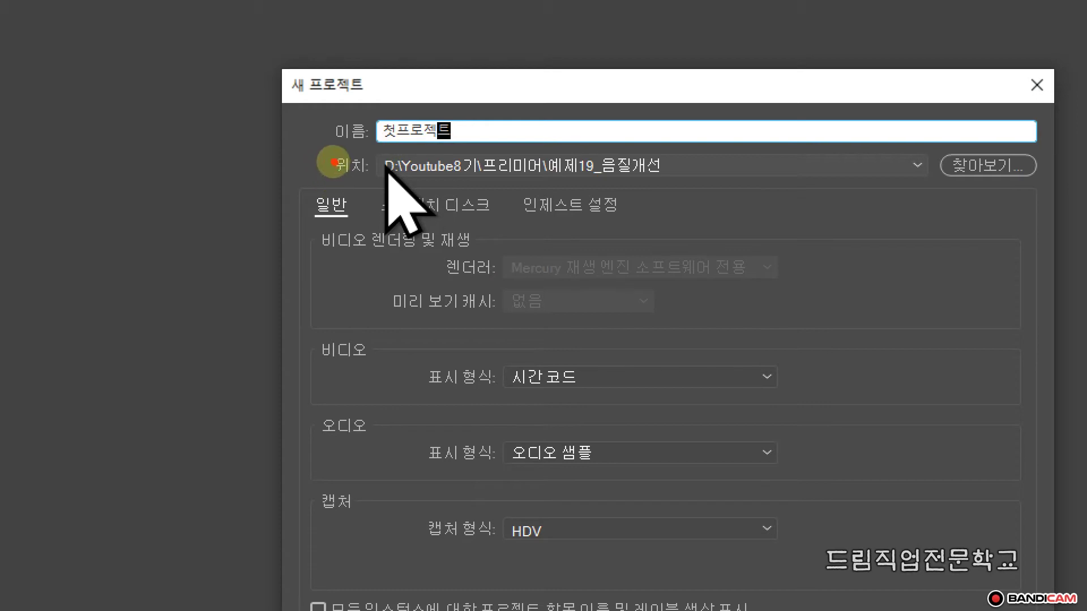
pyautogui.moveTo(328, 165)
pyautogui.mouseDown()
pyautogui.moveTo(353, 183)
pyautogui.moveTo(369, 156)
pyautogui.moveTo(342, 148)
pyautogui.moveTo(328, 158)
pyautogui.mouseUp()
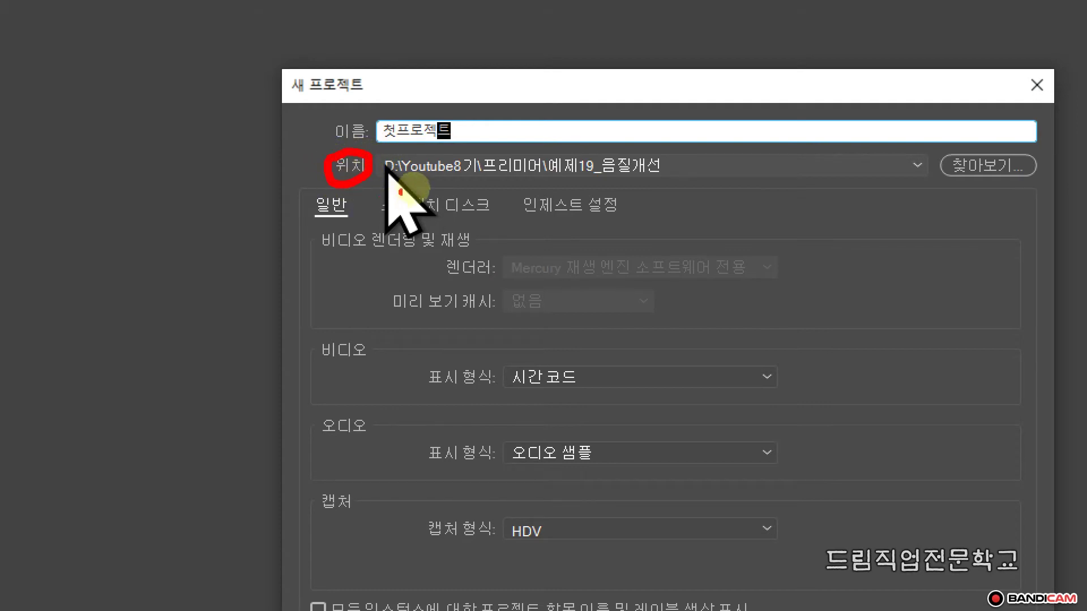
pyautogui.moveTo(388, 182)
pyautogui.mouseDown()
pyautogui.moveTo(681, 188)
pyautogui.moveTo(686, 165)
pyautogui.moveTo(652, 152)
pyautogui.moveTo(411, 150)
pyautogui.moveTo(384, 154)
pyautogui.moveTo(389, 183)
pyautogui.mouseUp()
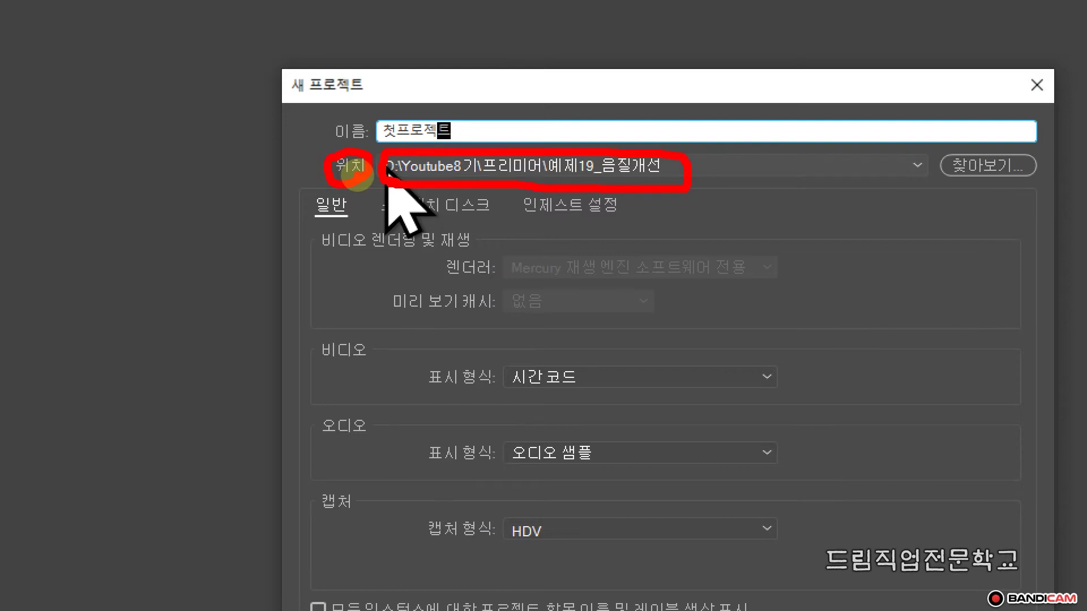
pyautogui.moveTo(988, 138)
pyautogui.mouseDown()
pyautogui.moveTo(1029, 173)
pyautogui.moveTo(993, 169)
pyautogui.moveTo(1008, 153)
pyautogui.mouseUp()
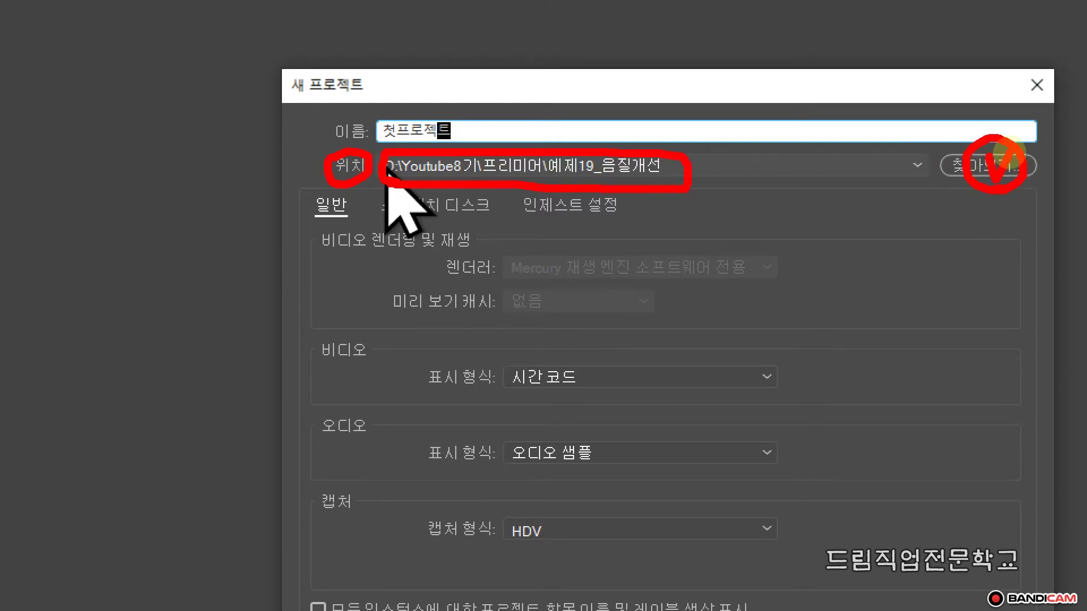
pyautogui.press('Escape')
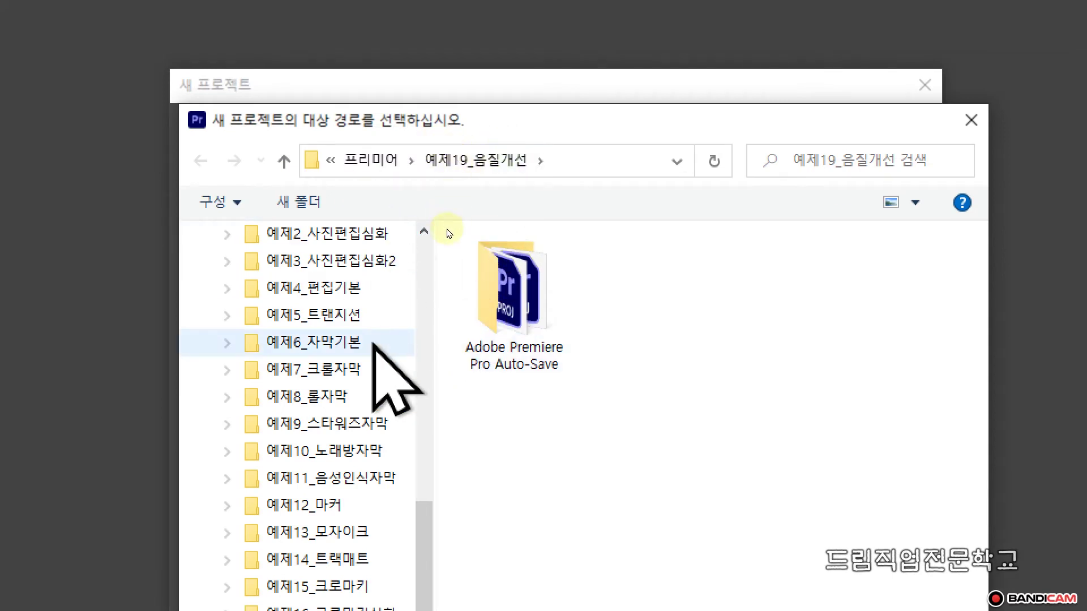
# Set the new project's location to the 모나코몬도 folder on the D: drive
pyautogui.scroll(3, 397, 453)
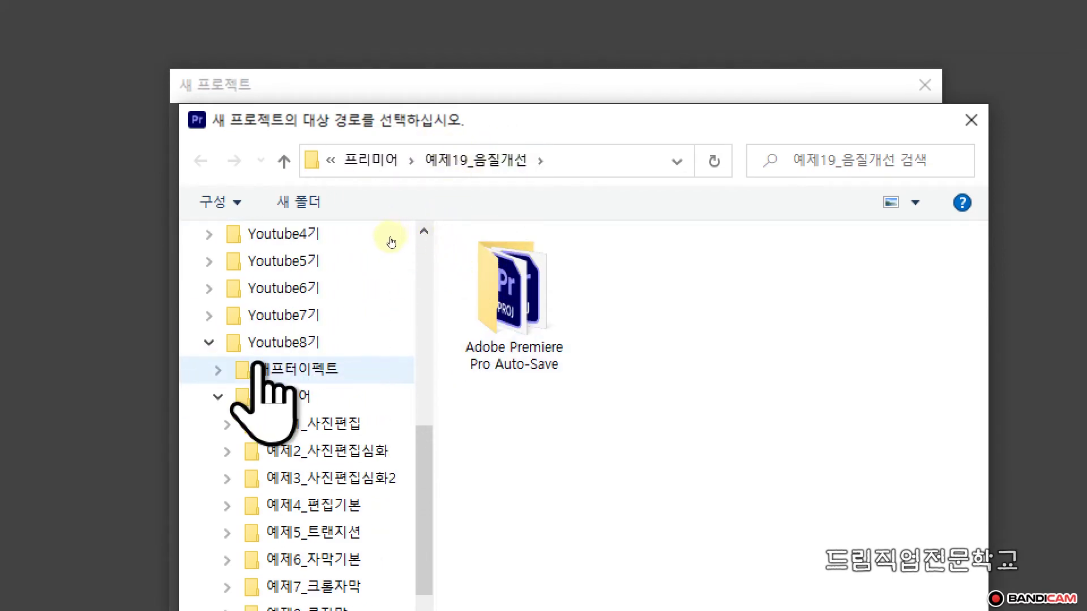
pyautogui.scroll(5, 407, 255)
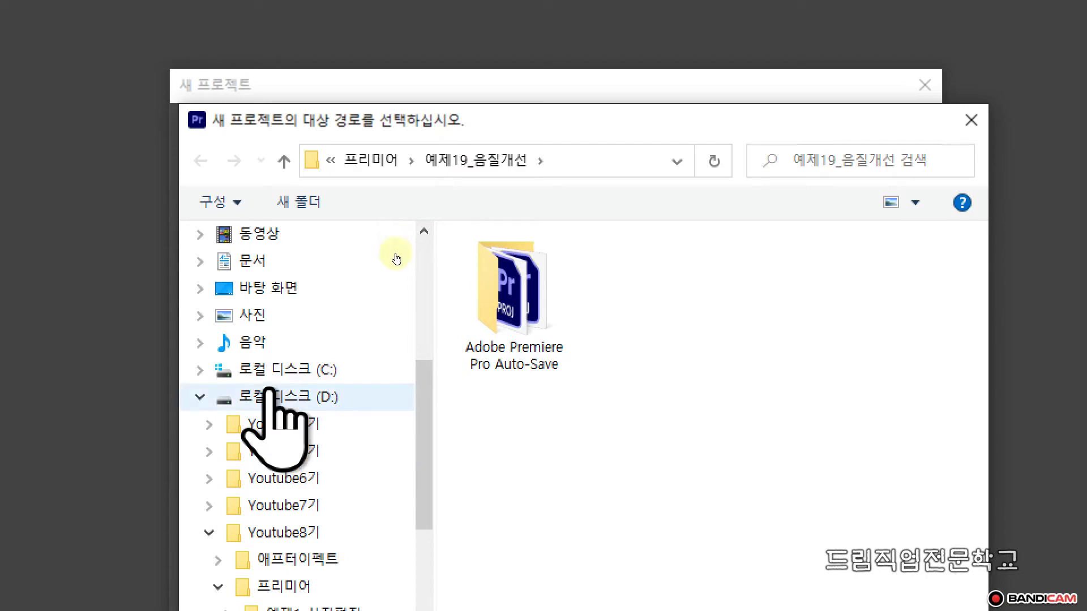
pyautogui.click(271, 397)
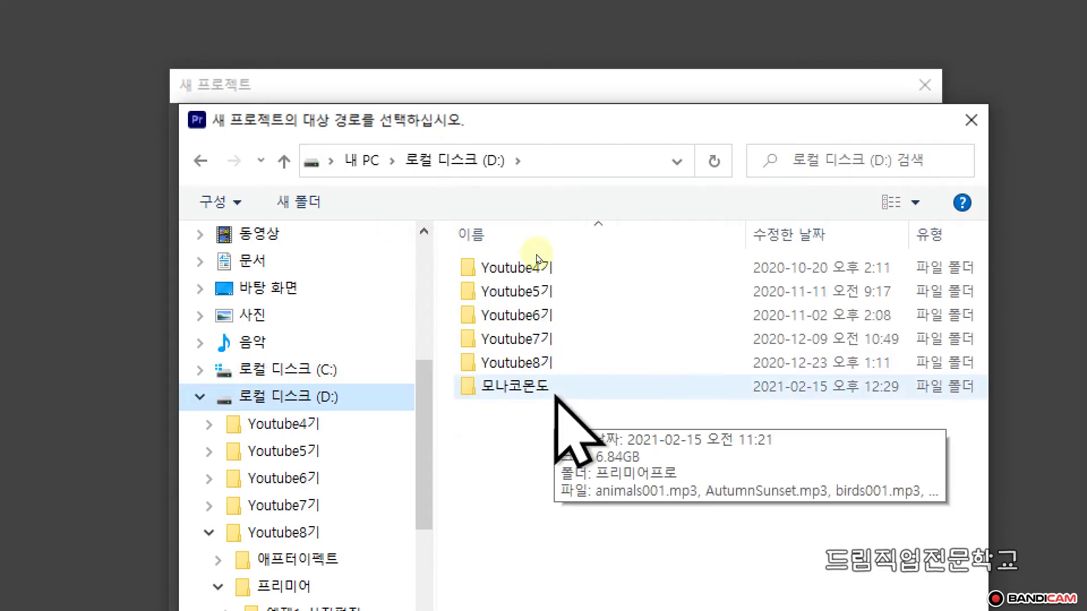
pyautogui.moveTo(558, 380)
pyautogui.mouseDown()
pyautogui.moveTo(474, 394)
pyautogui.moveTo(471, 384)
pyautogui.moveTo(559, 378)
pyautogui.mouseUp()
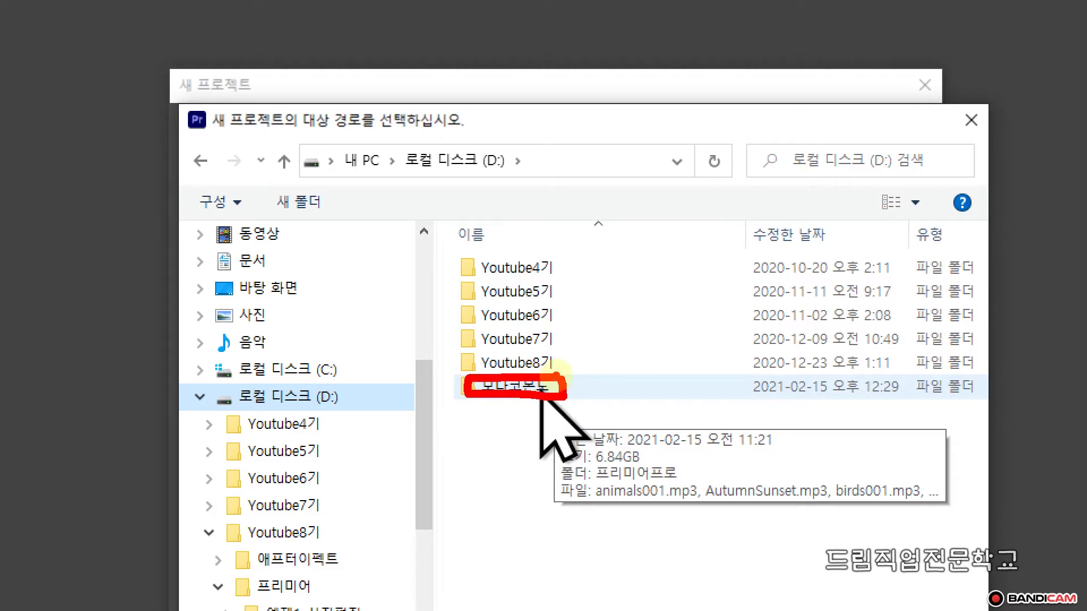
pyautogui.click(492, 386)
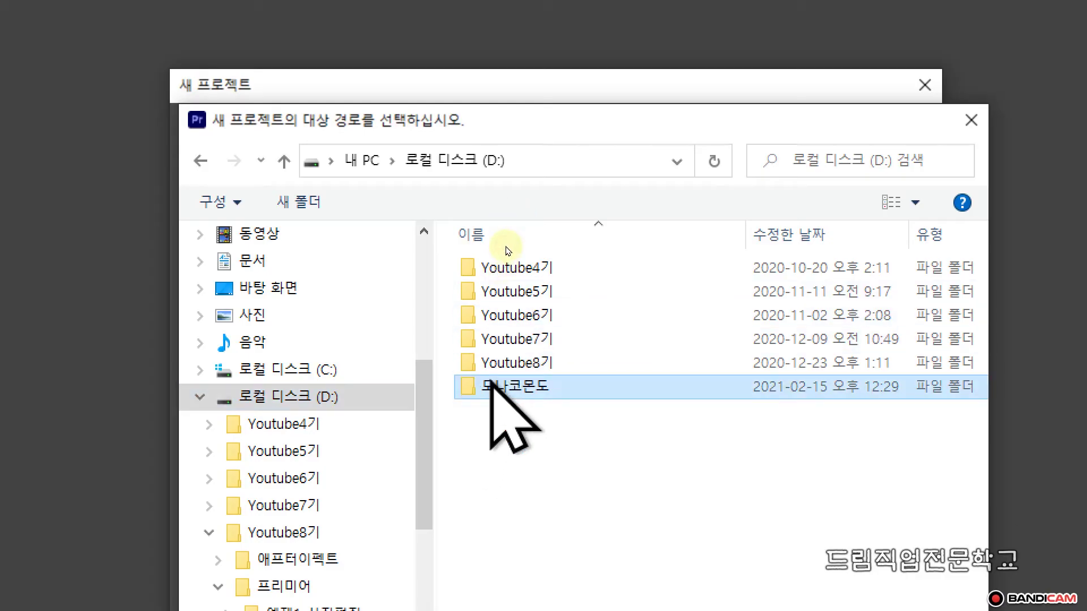
pyautogui.press('Return')
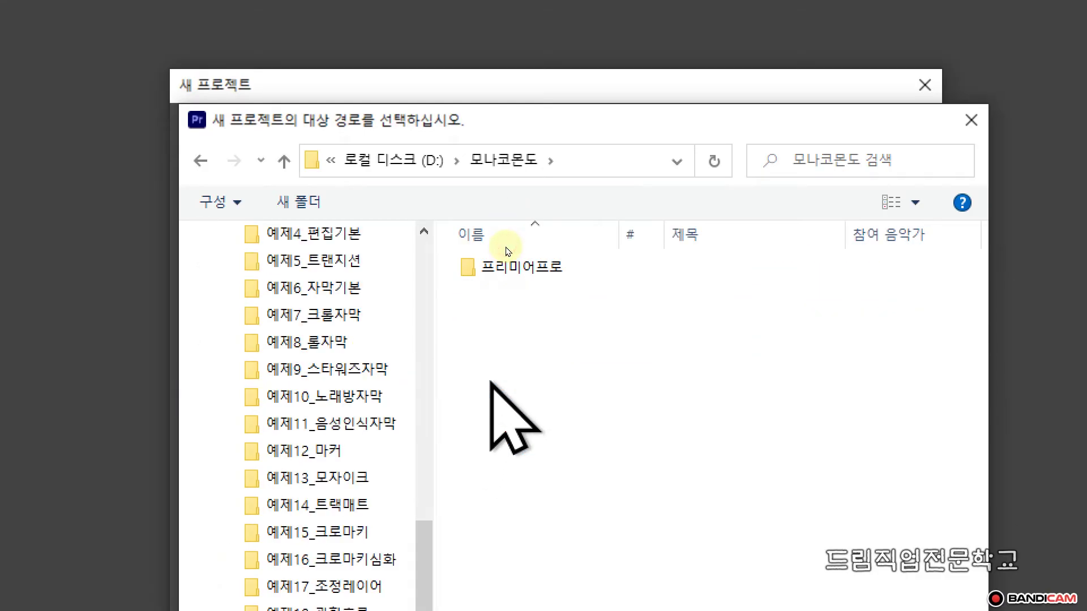
pyautogui.moveTo(578, 92); pyautogui.dragTo(571, 126)
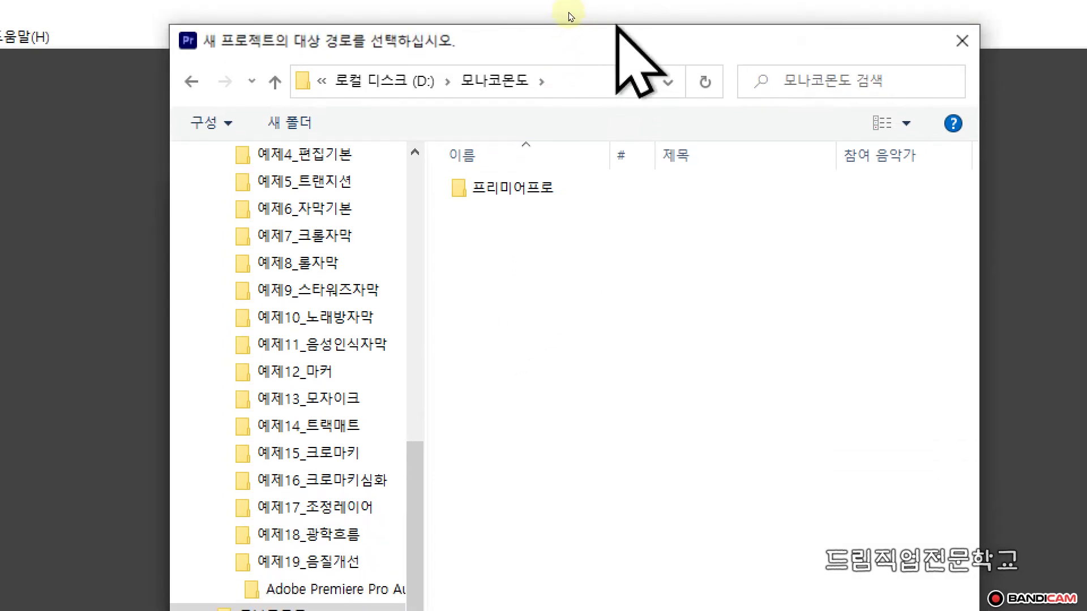
pyautogui.moveTo(617, 26); pyautogui.dragTo(585, 87)
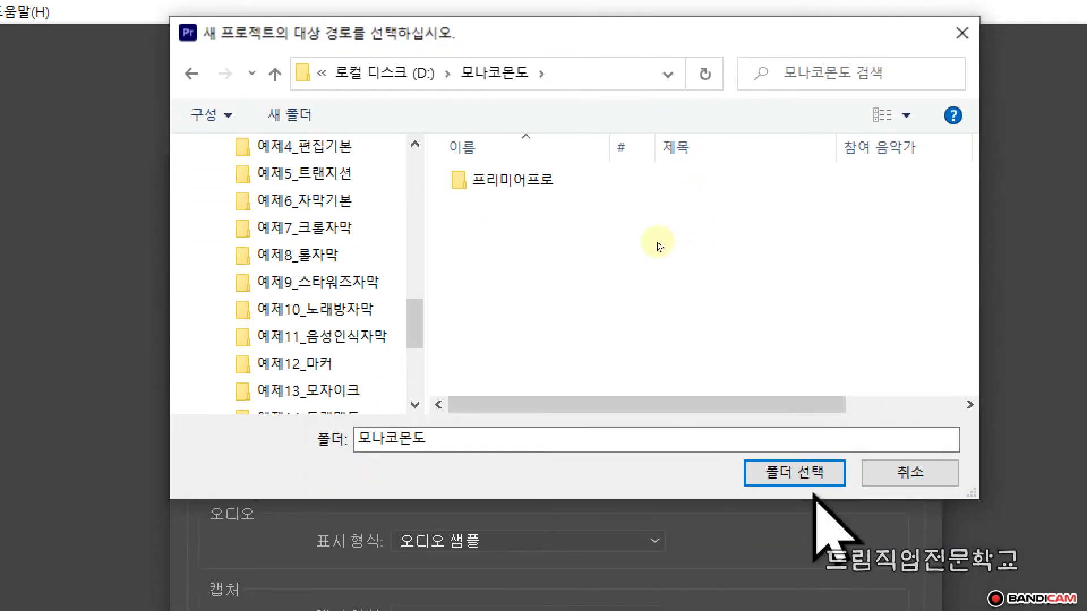
pyautogui.press('Return')
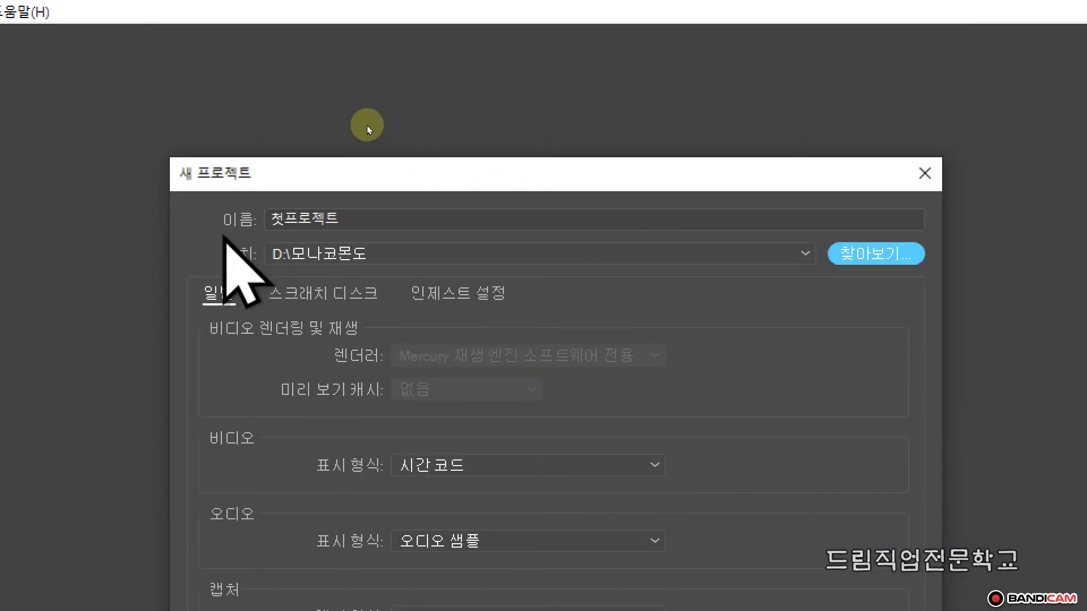
pyautogui.click(248, 238)
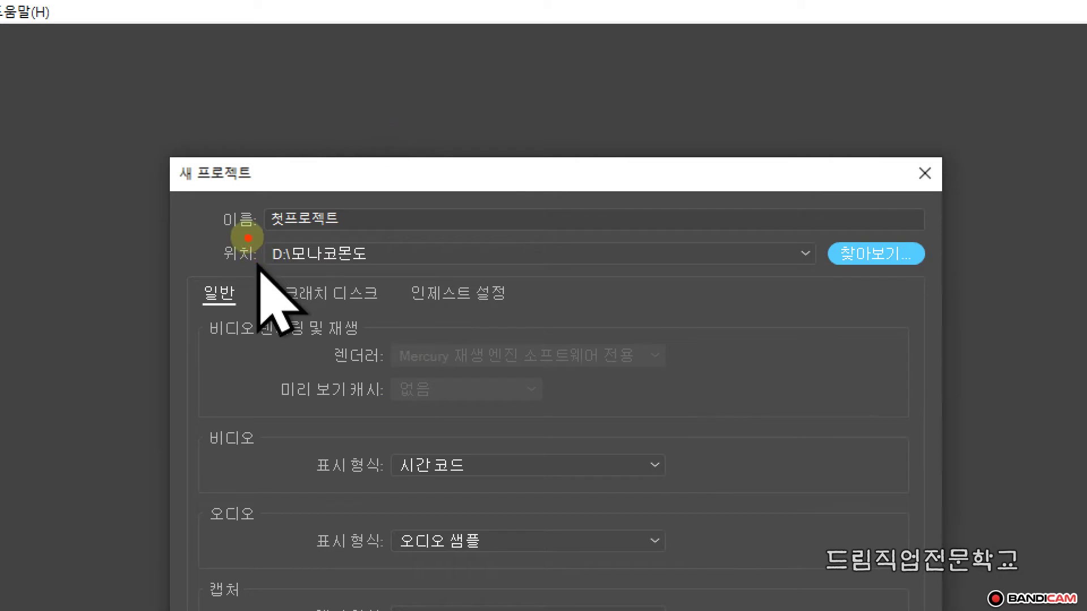
pyautogui.moveTo(227, 231)
pyautogui.mouseDown()
pyautogui.moveTo(199, 266)
pyautogui.moveTo(351, 277)
pyautogui.moveTo(371, 275)
pyautogui.moveTo(377, 245)
pyautogui.mouseUp()
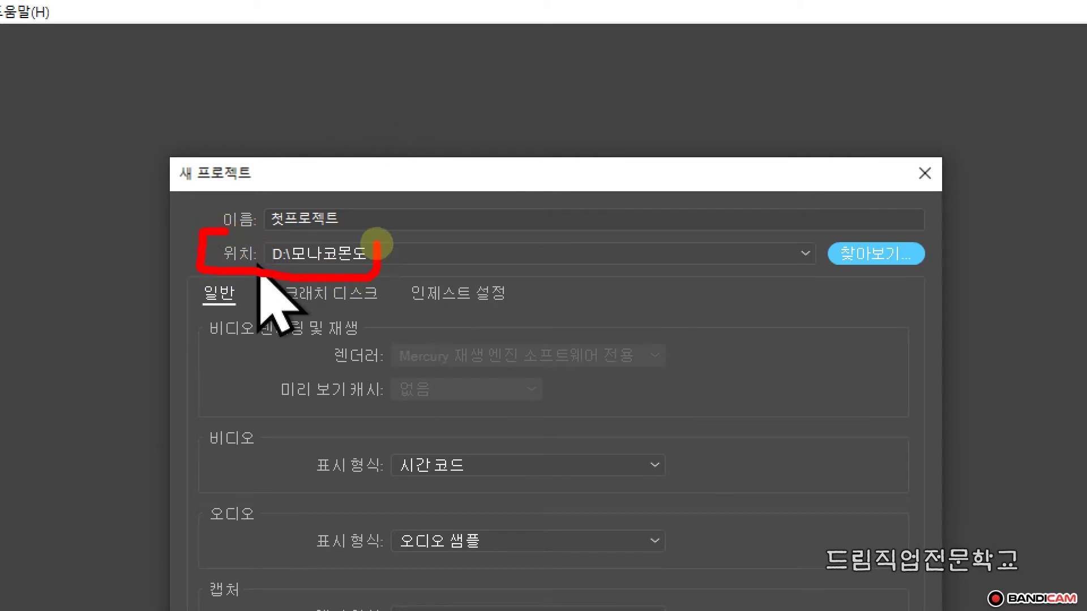
pyautogui.click(467, 101)
pyautogui.moveTo(468, 172); pyautogui.dragTo(461, 13)
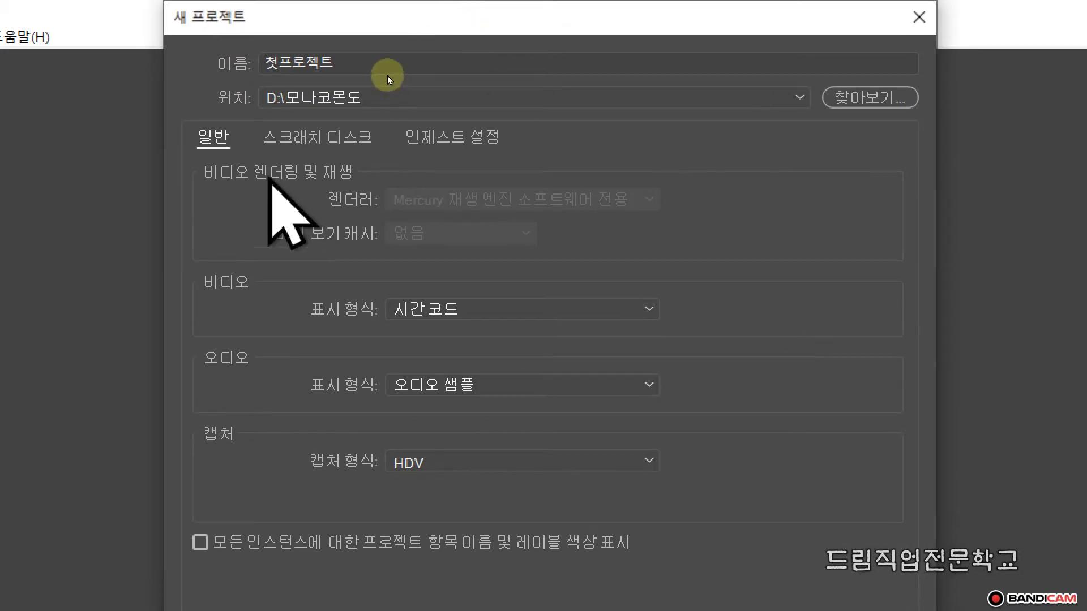
pyautogui.moveTo(229, 151)
pyautogui.mouseDown()
pyautogui.moveTo(208, 128)
pyautogui.moveTo(240, 137)
pyautogui.moveTo(229, 157)
pyautogui.mouseUp()
pyautogui.moveTo(252, 274); pyautogui.dragTo(255, 309)
pyautogui.moveTo(242, 373); pyautogui.dragTo(245, 381)
pyautogui.moveTo(232, 446)
pyautogui.mouseDown()
pyautogui.moveTo(250, 429)
pyautogui.moveTo(245, 456)
pyautogui.mouseUp()
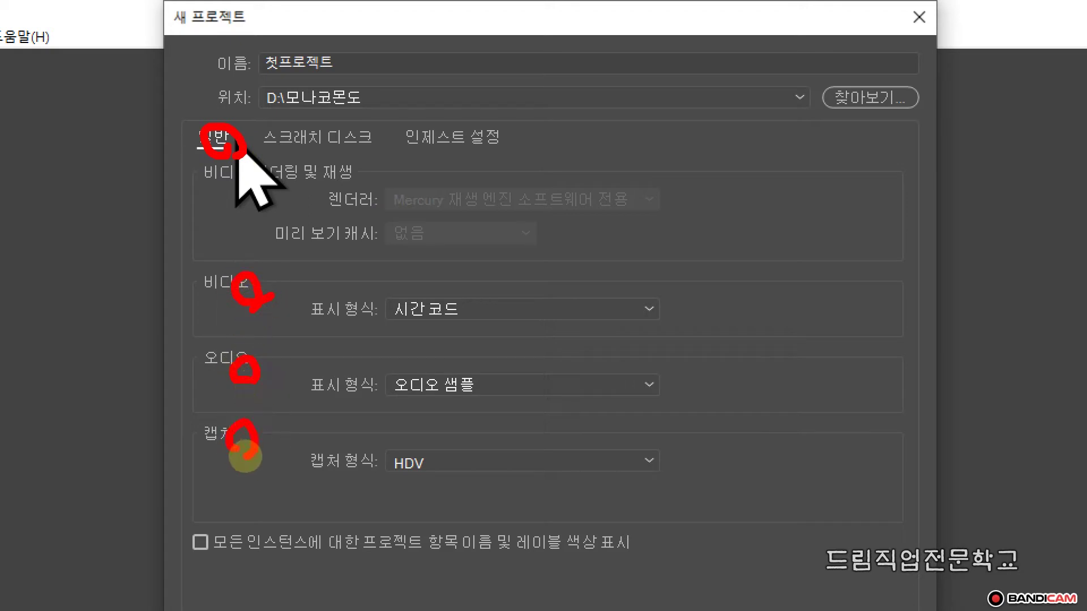
pyautogui.moveTo(334, 317)
pyautogui.mouseDown()
pyautogui.moveTo(312, 327)
pyautogui.moveTo(478, 327)
pyautogui.moveTo(470, 287)
pyautogui.moveTo(310, 291)
pyautogui.moveTo(308, 317)
pyautogui.mouseUp()
pyautogui.click(487, 310)
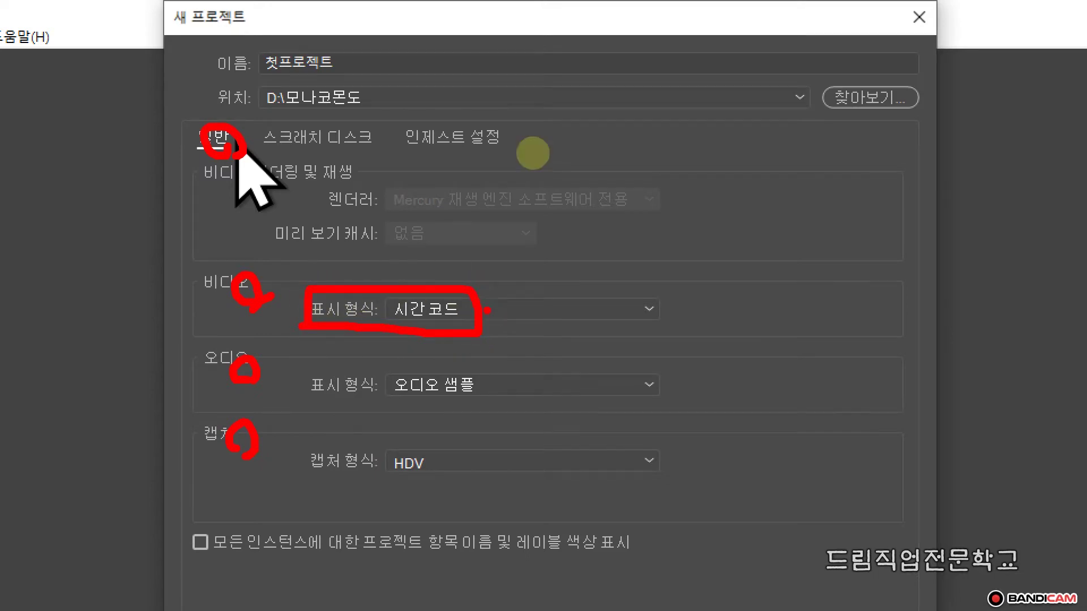
pyautogui.press('Escape')
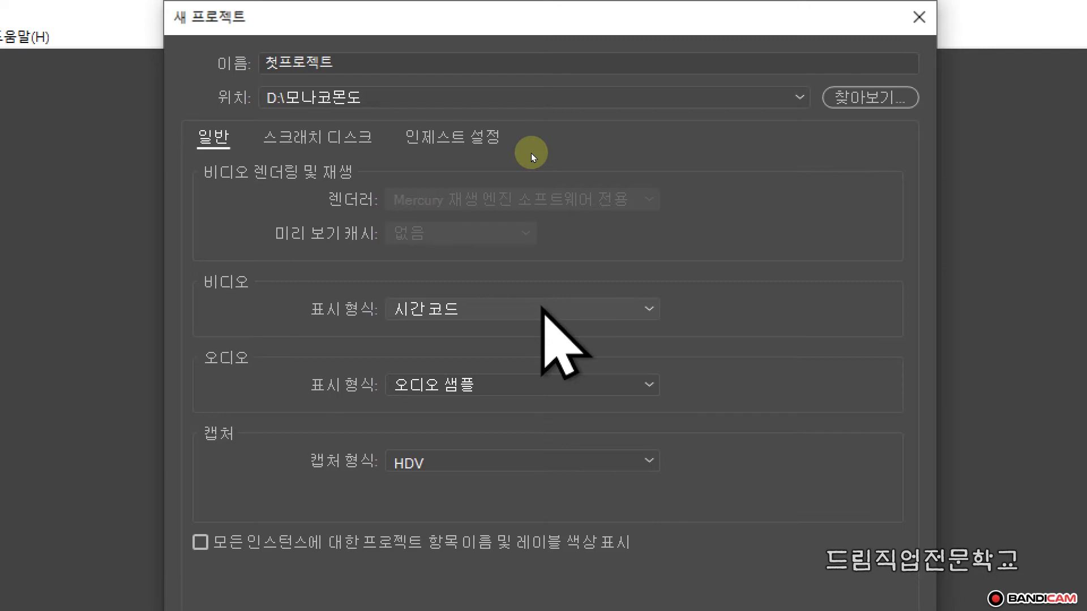
# Create the project with 시간 코드 as the video display format and DV as the capture format
pyautogui.click(522, 312)
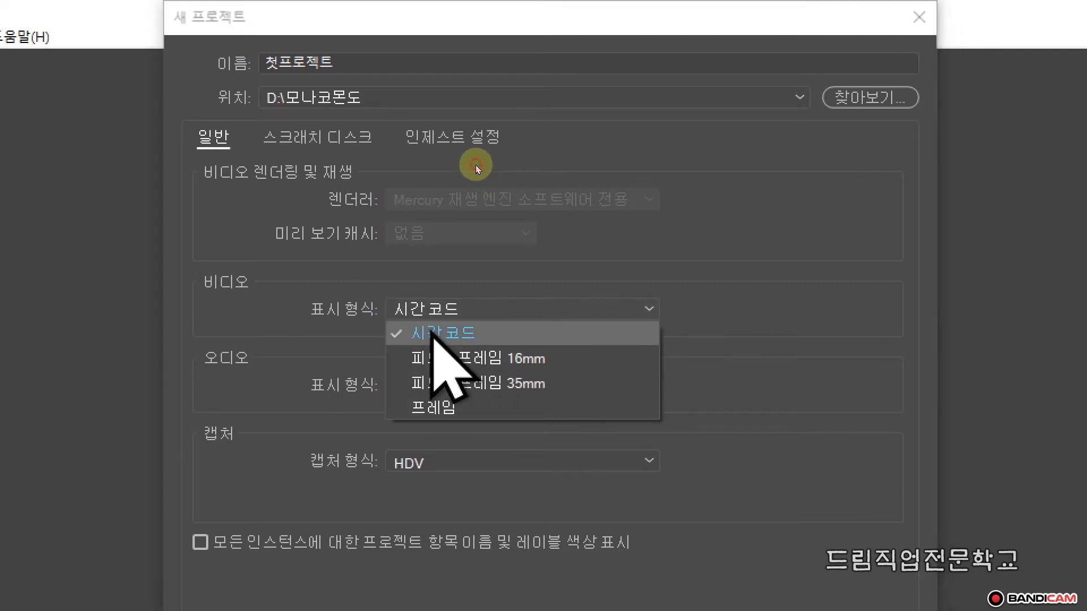
pyautogui.click(433, 334)
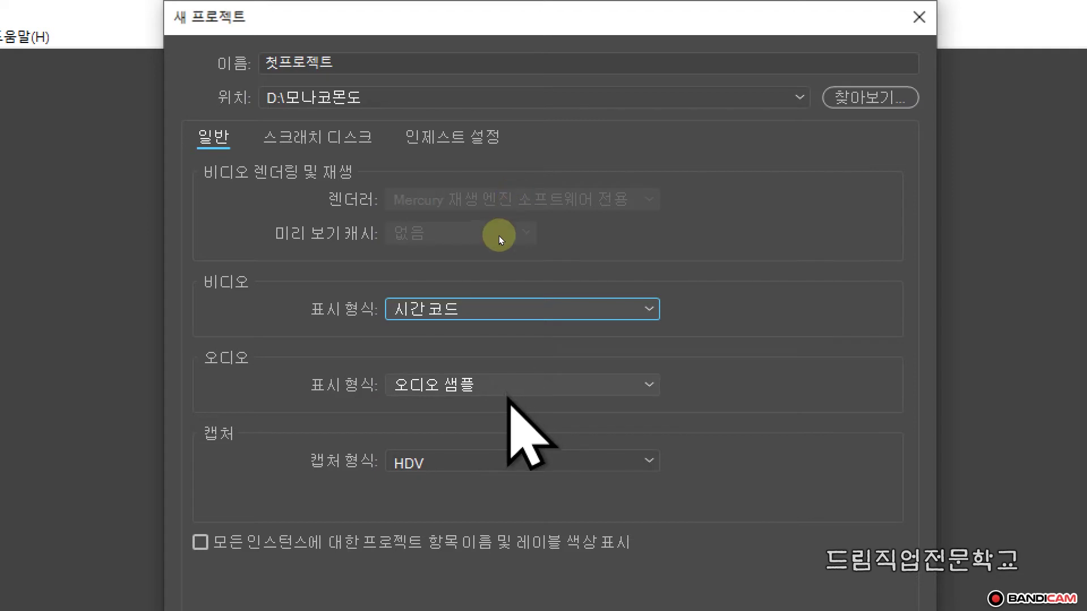
pyautogui.click(468, 461)
pyautogui.click(456, 488)
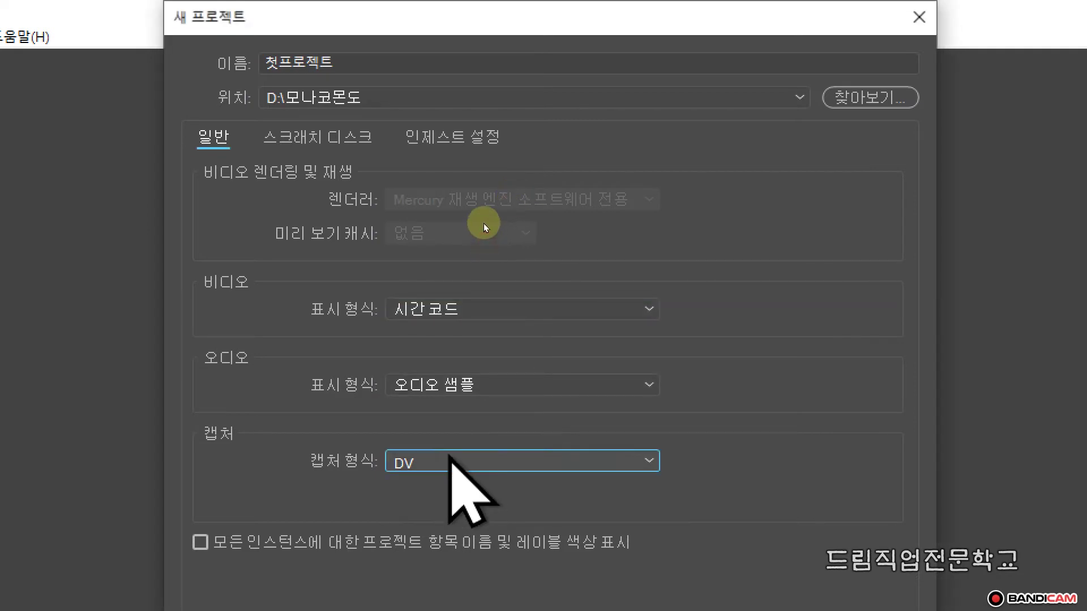
pyautogui.click(450, 463)
pyautogui.click(444, 513)
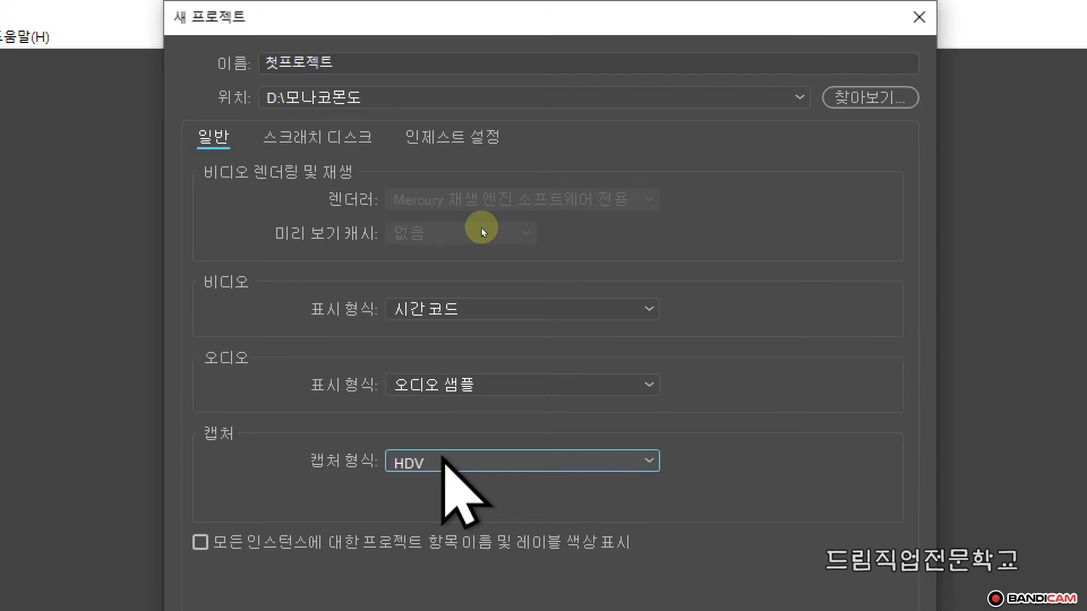
pyautogui.click(443, 461)
pyautogui.click(433, 487)
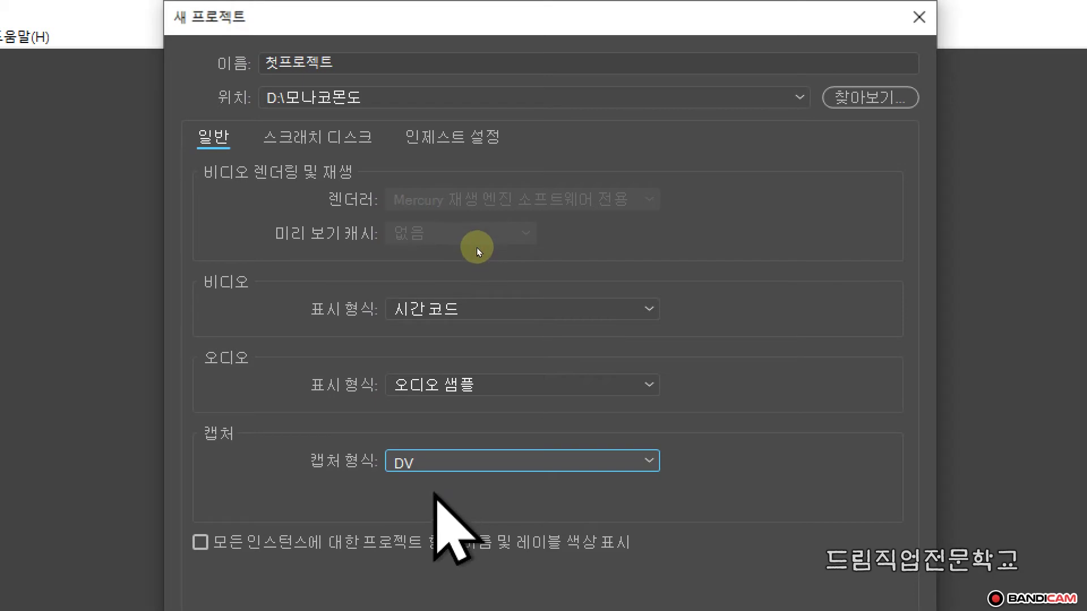
pyautogui.press('Return')
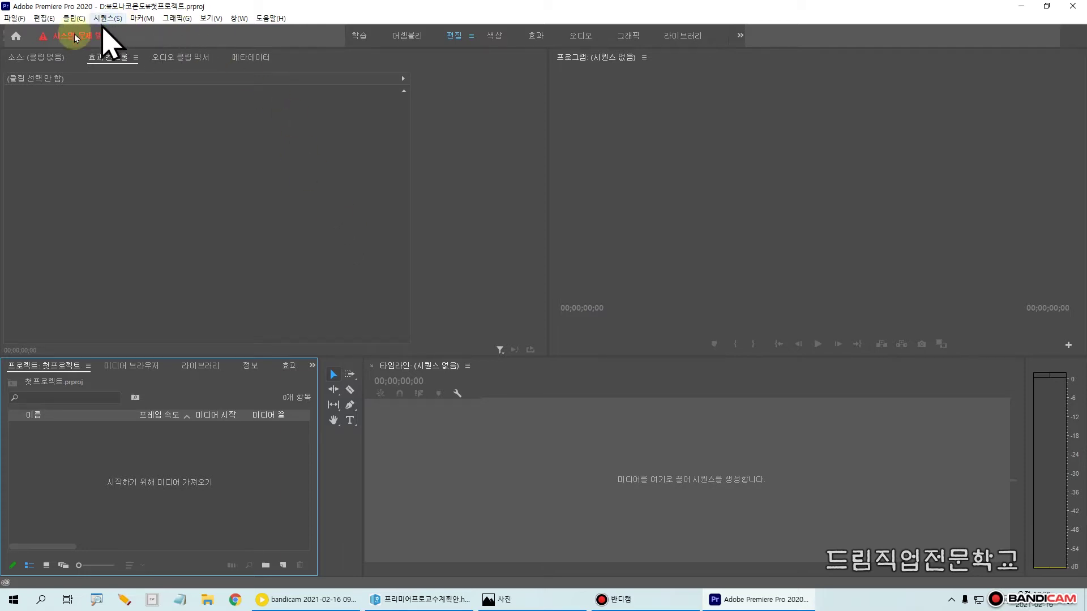
# Open the settings for a new sequence in the project
pyautogui.click(9, 18)
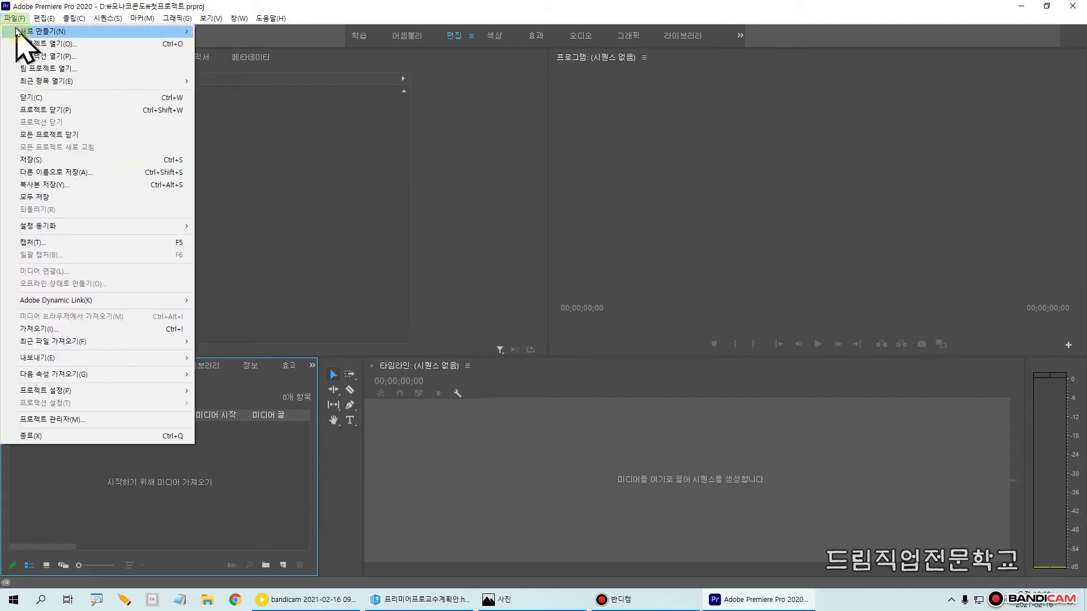
pyautogui.moveTo(17, 30)
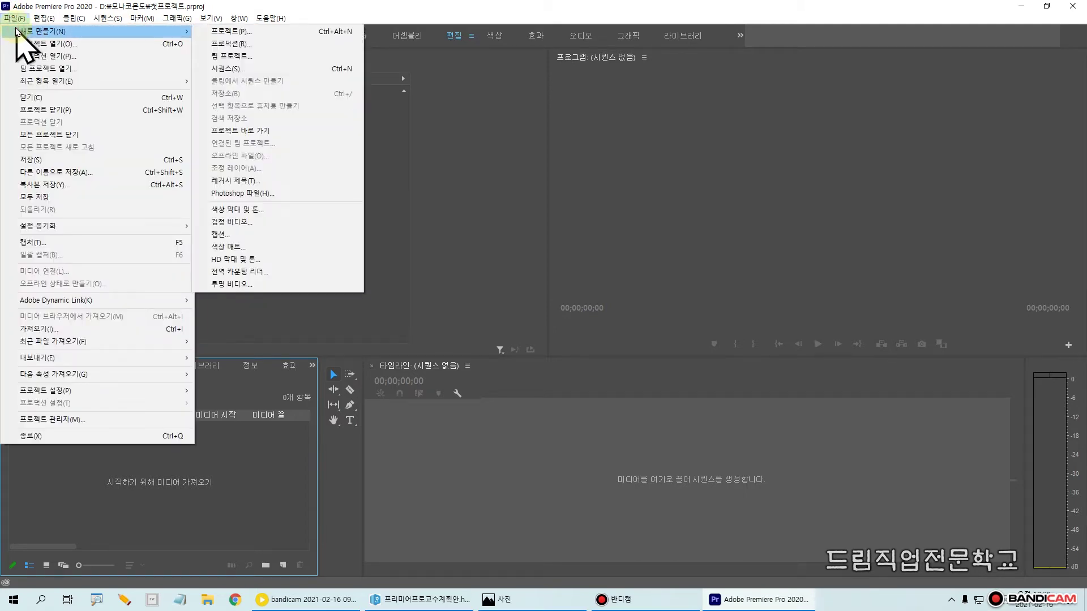
pyautogui.click(229, 69)
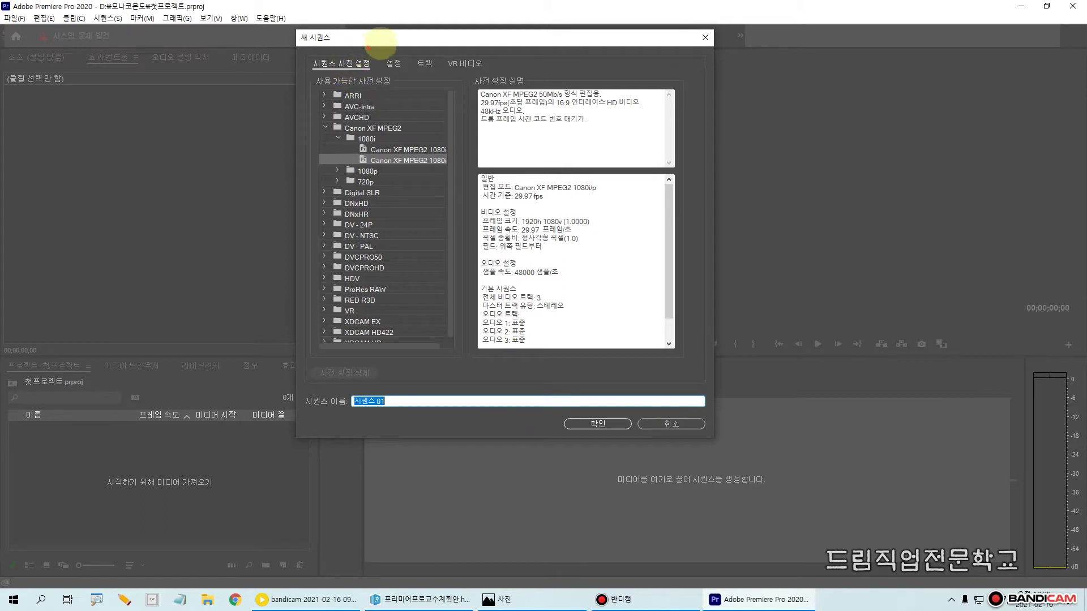
pyautogui.moveTo(386, 50)
pyautogui.mouseDown()
pyautogui.moveTo(352, 45)
pyautogui.moveTo(304, 62)
pyautogui.moveTo(307, 52)
pyautogui.moveTo(387, 48)
pyautogui.moveTo(302, 182)
pyautogui.moveTo(303, 302)
pyautogui.moveTo(340, 340)
pyautogui.mouseUp()
pyautogui.moveTo(392, 98)
pyautogui.mouseDown()
pyautogui.moveTo(445, 234)
pyautogui.moveTo(391, 318)
pyautogui.moveTo(393, 299)
pyautogui.moveTo(388, 321)
pyautogui.moveTo(403, 327)
pyautogui.moveTo(389, 304)
pyautogui.mouseUp()
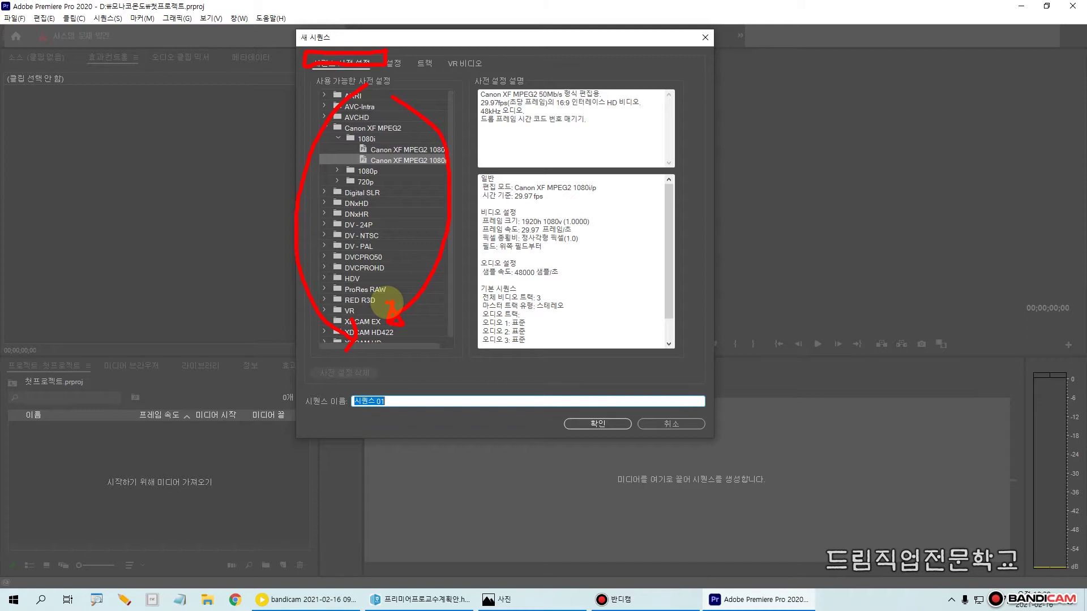
pyautogui.press('Escape')
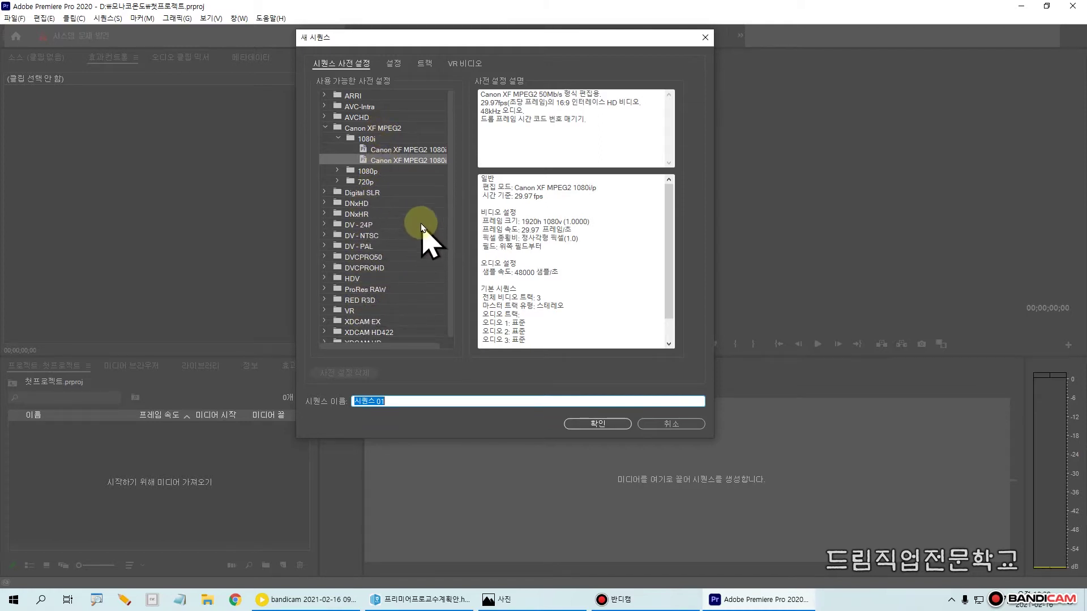
# View the details of the 표준 48kHz sequence preset in the DV - NTSC group
pyautogui.scroll(-1, 453, 194)
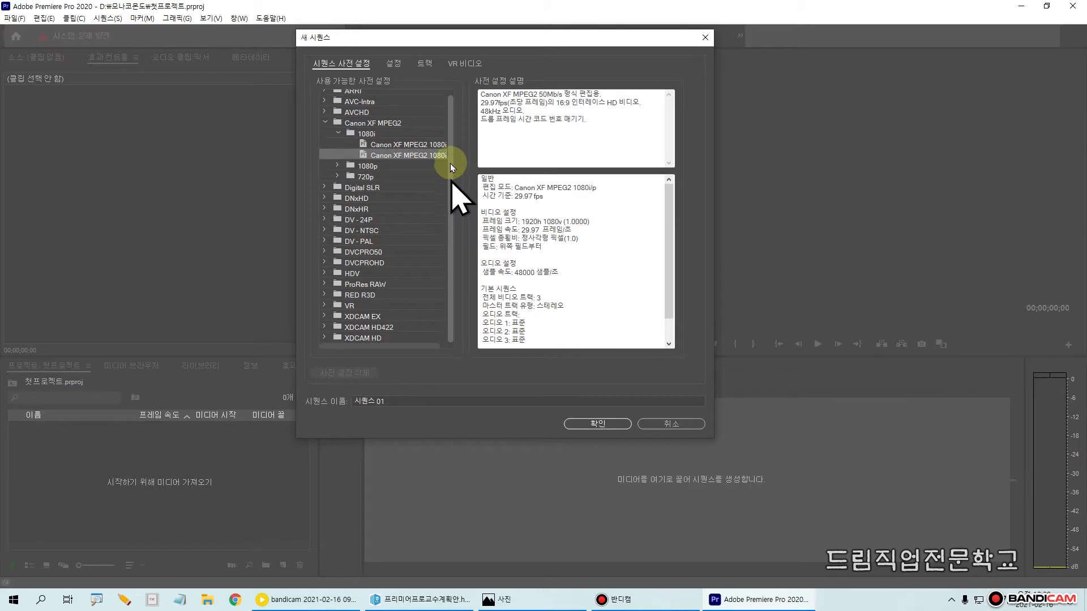
pyautogui.scroll(1, 451, 165)
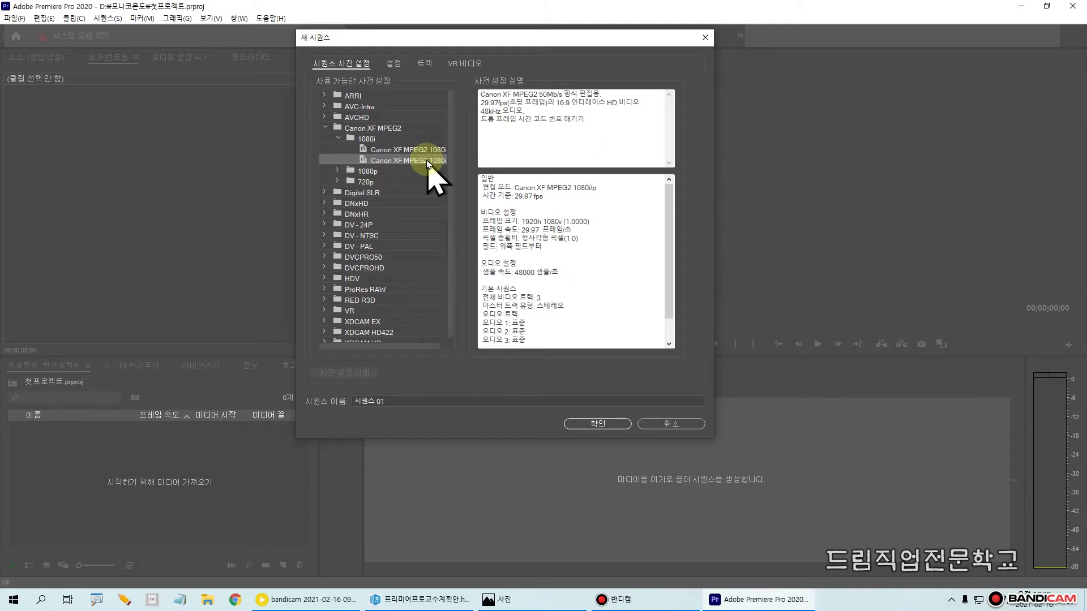
pyautogui.click(367, 237)
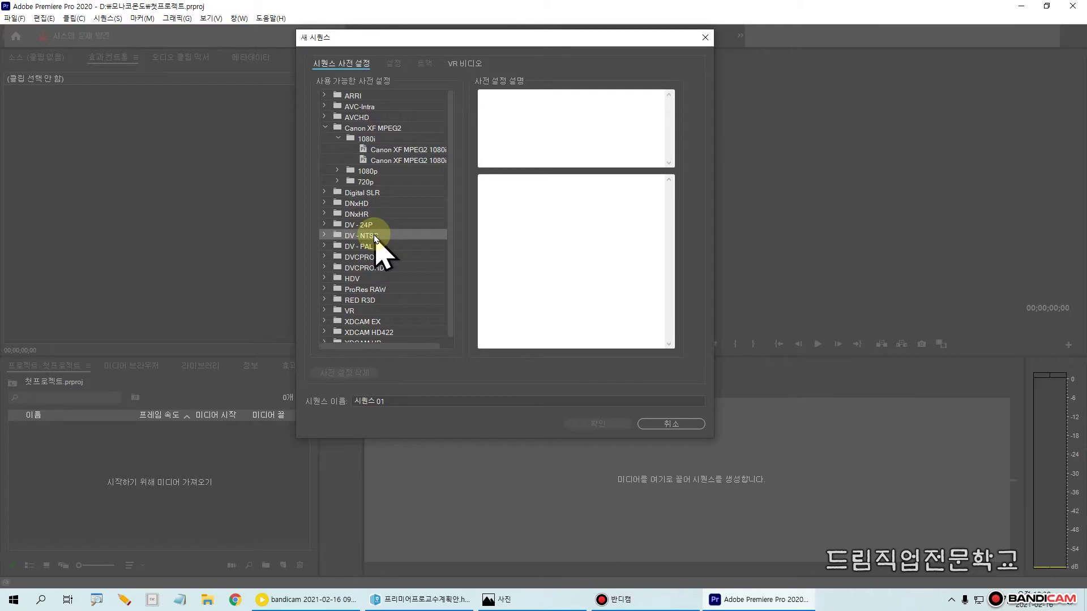
pyautogui.click(331, 236)
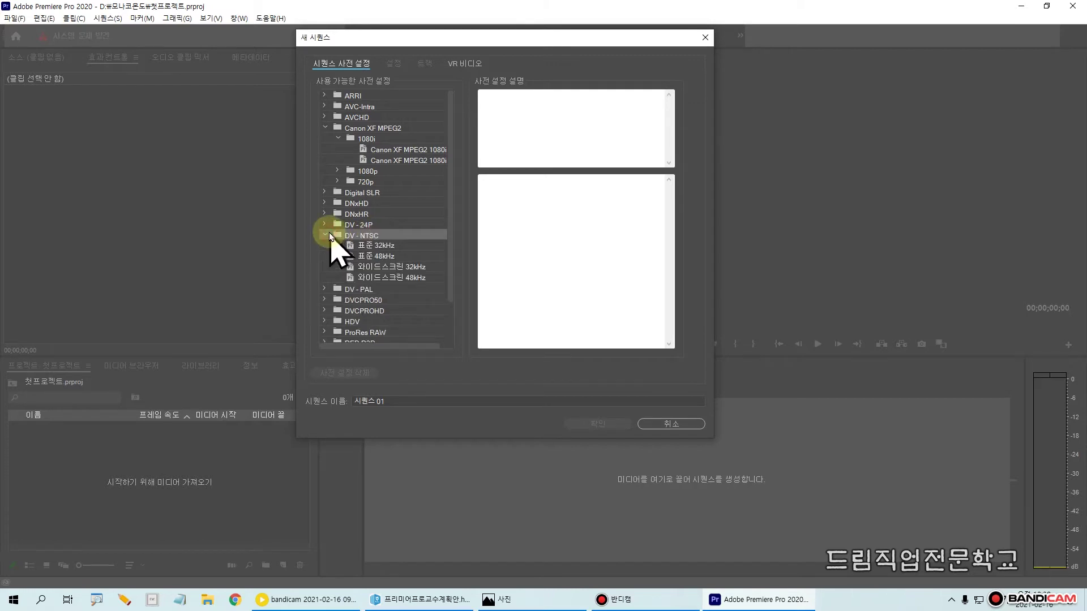
pyautogui.moveTo(385, 226)
pyautogui.mouseDown()
pyautogui.moveTo(318, 226)
pyautogui.moveTo(311, 250)
pyautogui.moveTo(370, 245)
pyautogui.moveTo(389, 227)
pyautogui.mouseUp()
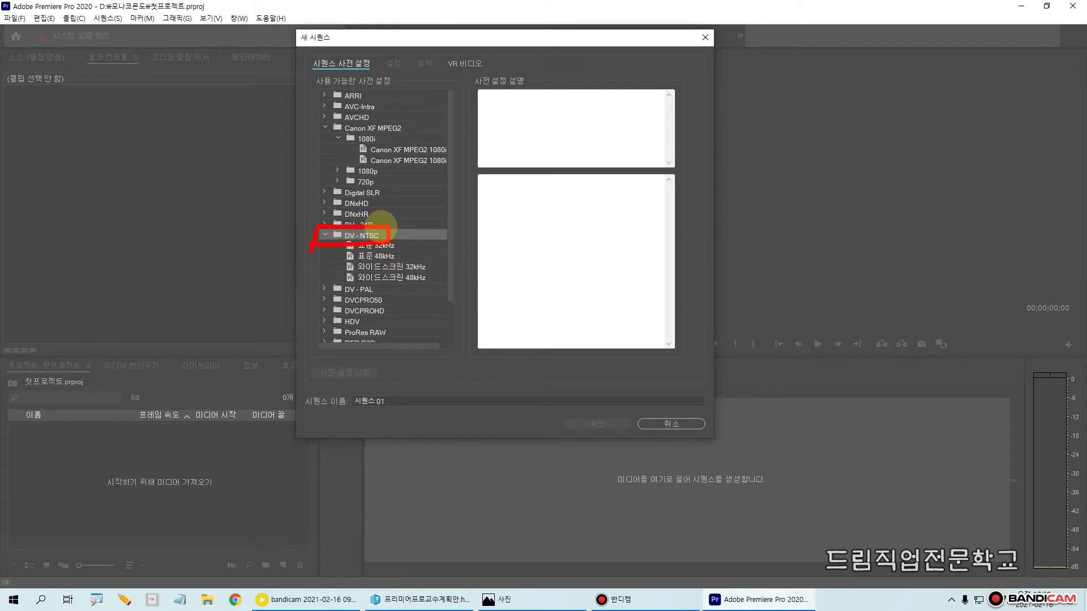
pyautogui.click(389, 248)
pyautogui.click(391, 256)
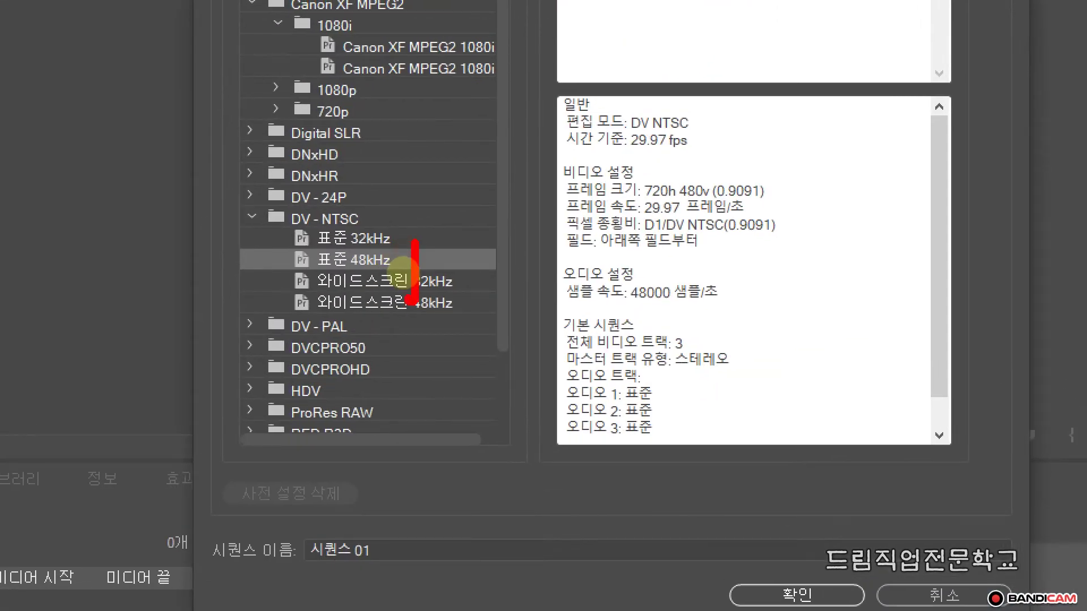
pyautogui.moveTo(402, 266)
pyautogui.mouseDown()
pyautogui.moveTo(313, 257)
pyautogui.moveTo(314, 243)
pyautogui.moveTo(429, 252)
pyautogui.mouseUp()
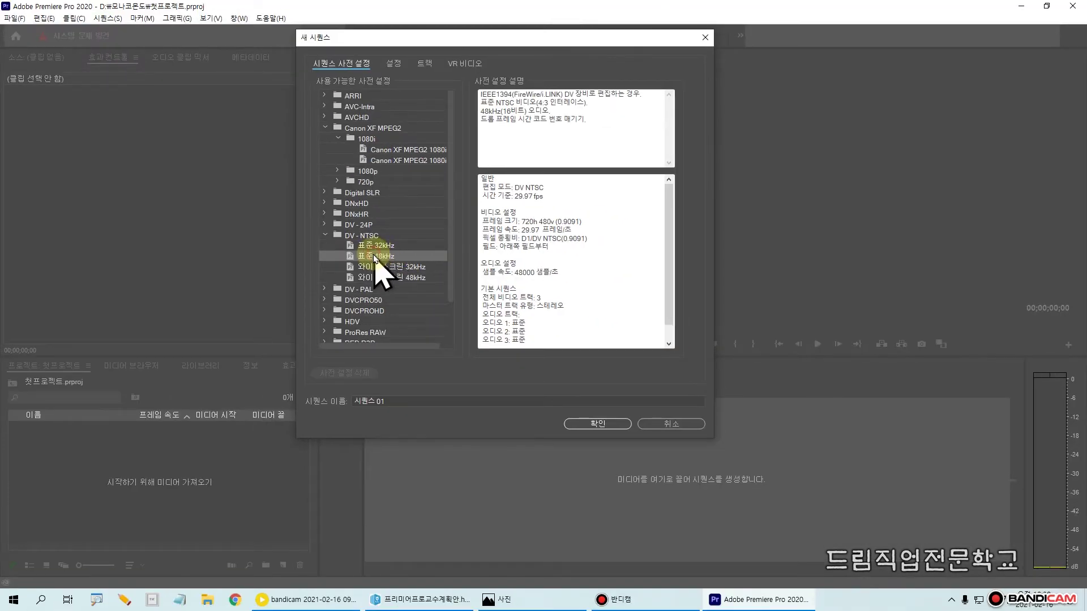
pyautogui.moveTo(401, 252)
pyautogui.mouseDown()
pyautogui.moveTo(339, 262)
pyautogui.moveTo(333, 253)
pyautogui.moveTo(404, 253)
pyautogui.mouseUp()
pyautogui.moveTo(320, 227)
pyautogui.mouseDown()
pyautogui.moveTo(343, 243)
pyautogui.moveTo(391, 237)
pyautogui.moveTo(327, 228)
pyautogui.mouseUp()
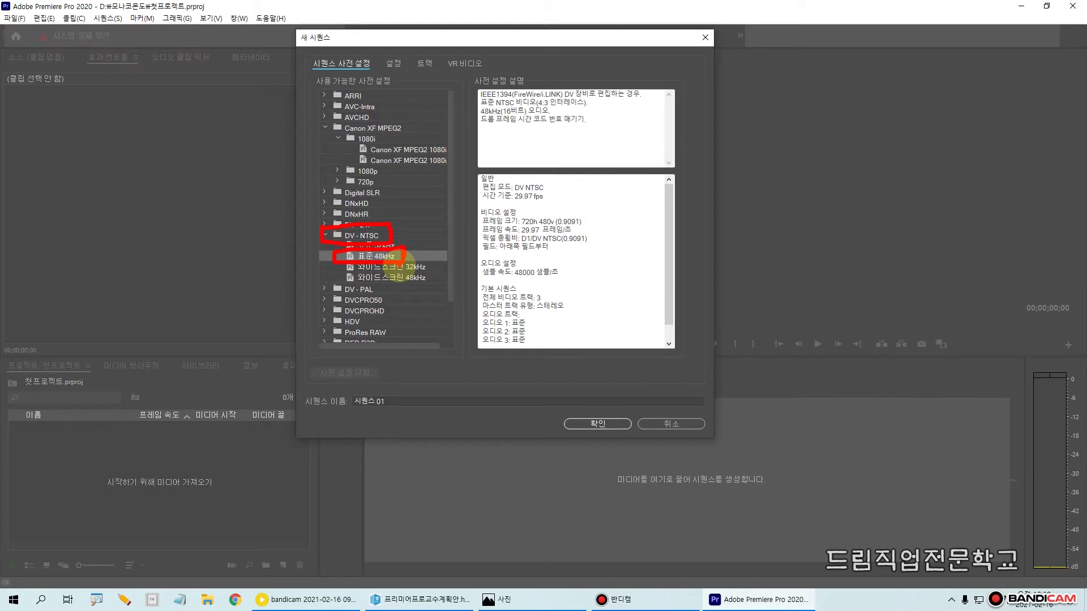
pyautogui.press('Escape')
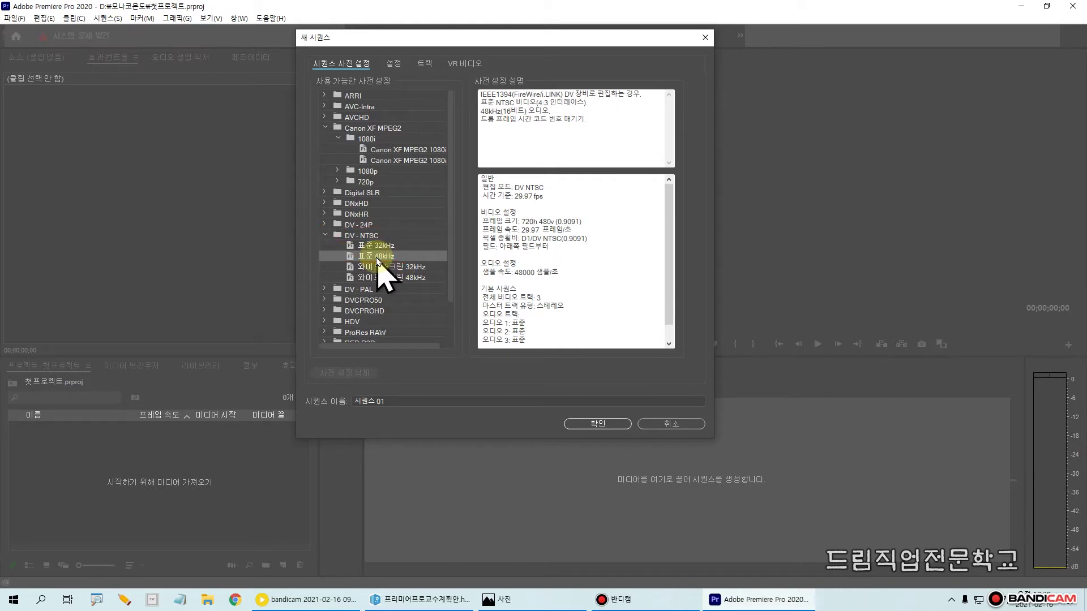
pyautogui.moveTo(319, 227)
pyautogui.mouseDown()
pyautogui.moveTo(351, 244)
pyautogui.moveTo(393, 244)
pyautogui.mouseUp()
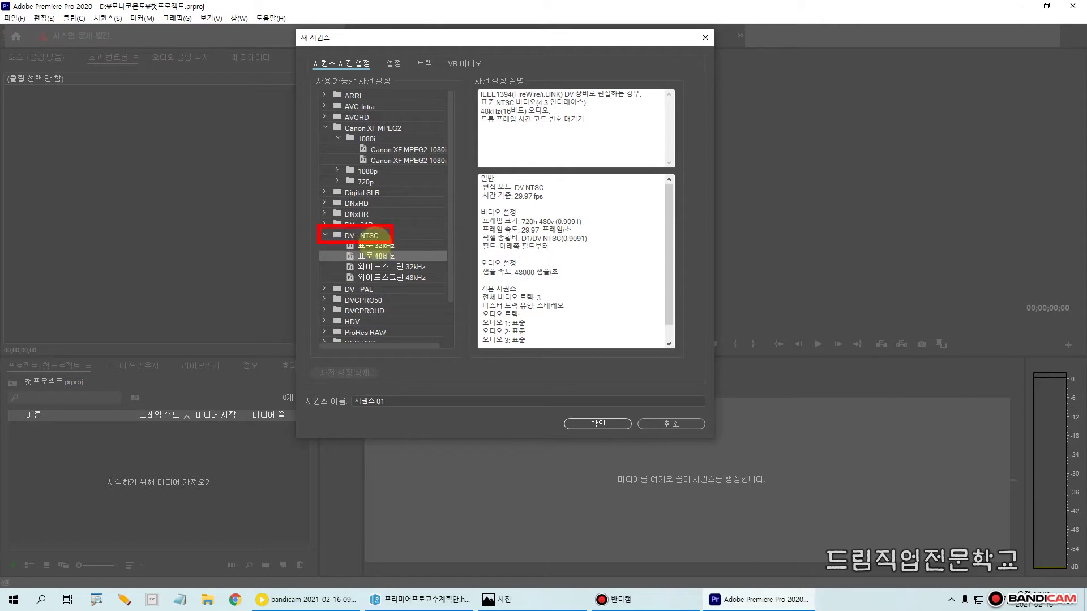
pyautogui.moveTo(315, 228); pyautogui.dragTo(333, 243)
pyautogui.hotkey('ctrl', 'z')
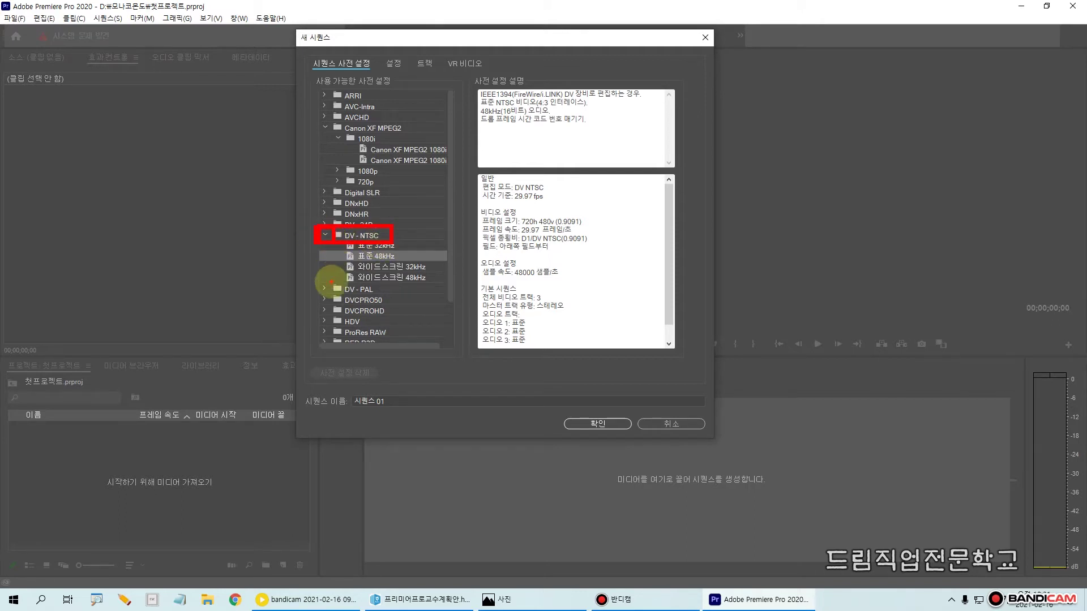
pyautogui.moveTo(342, 242); pyautogui.dragTo(430, 299)
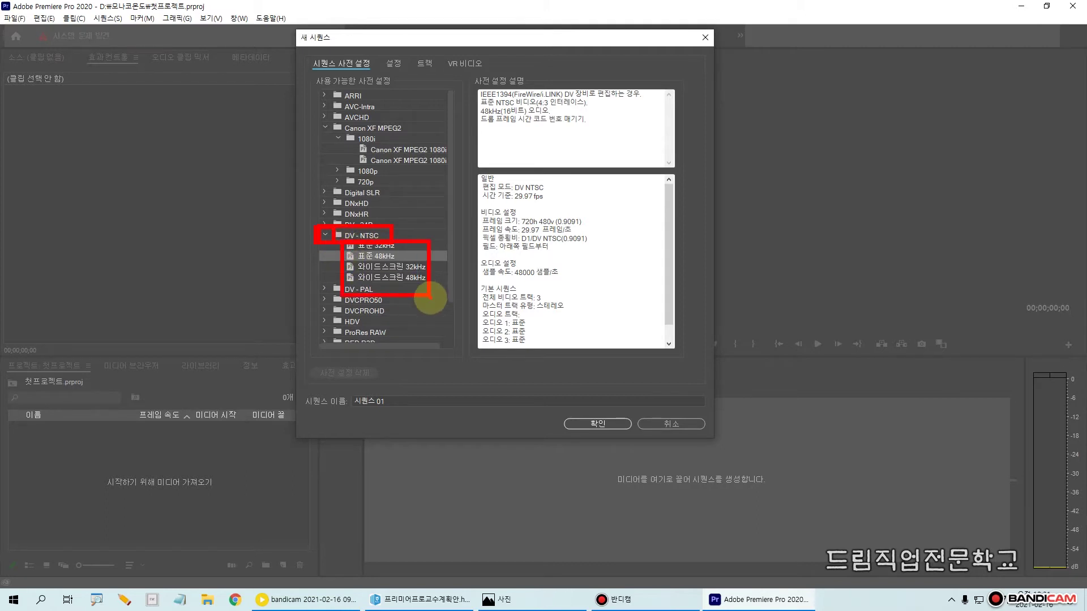
pyautogui.press('Escape')
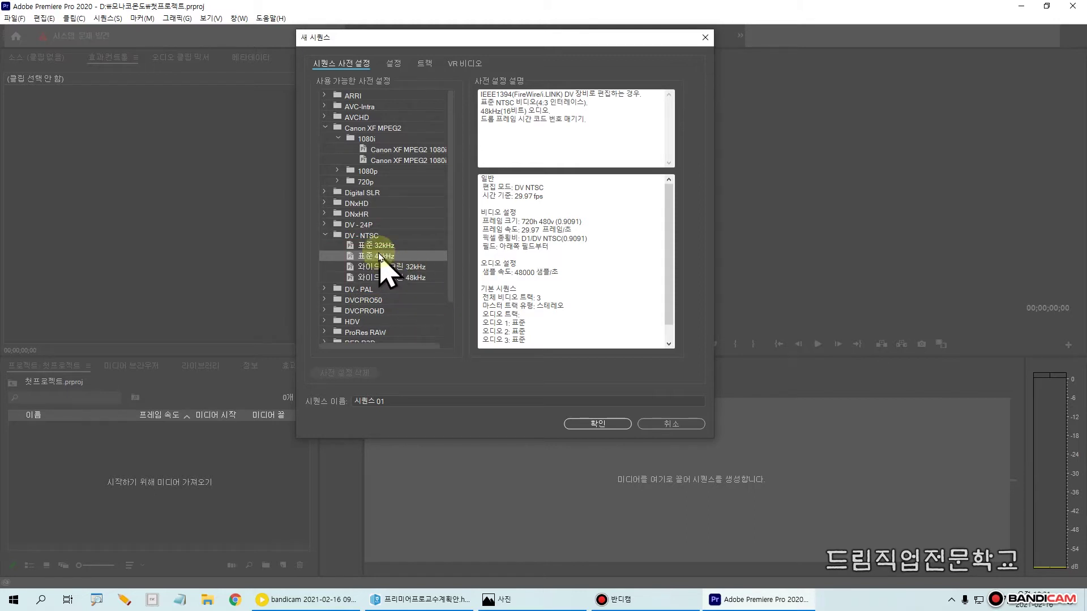
# Compare the DV - NTSC 와이드스크린 48kHz and 표준 48kHz presets, examining the aspect ratio in the standard preset's description
pyautogui.click(388, 278)
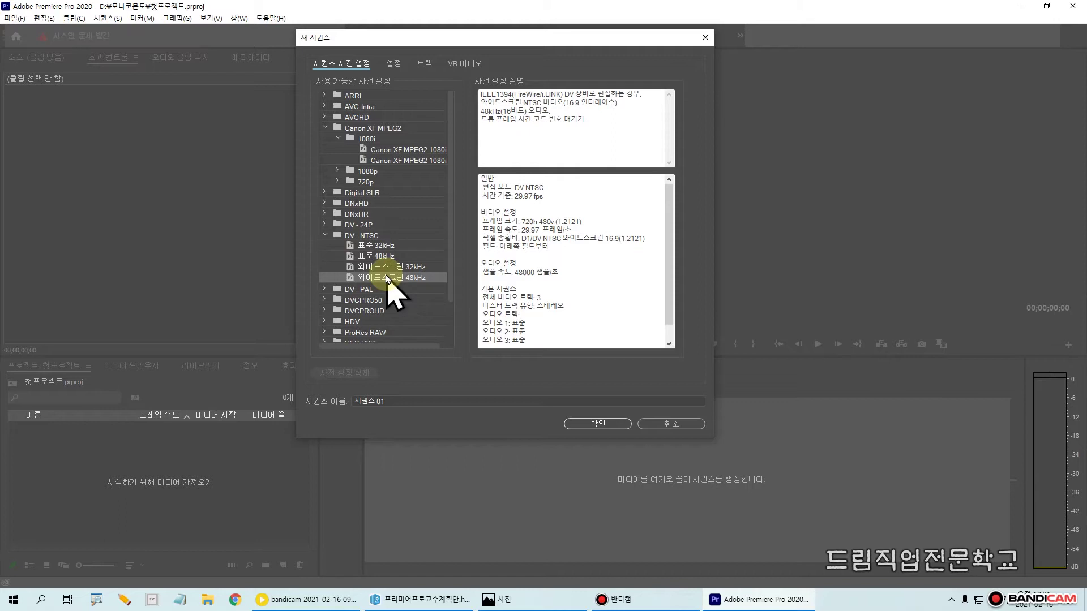
pyautogui.click(383, 257)
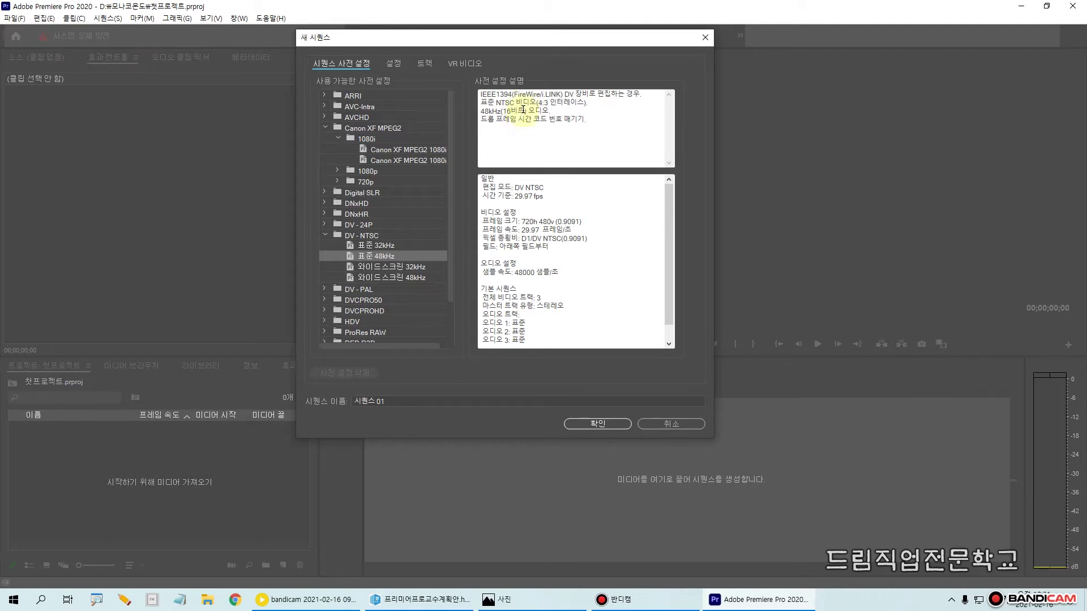
pyautogui.moveTo(531, 95); pyautogui.dragTo(599, 110)
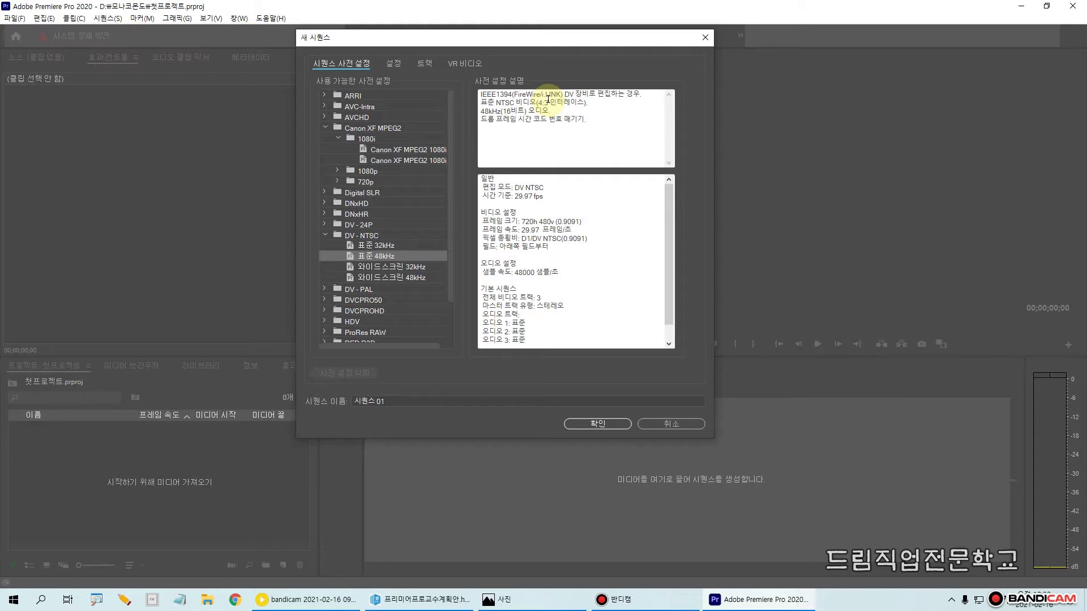
pyautogui.moveTo(536, 103); pyautogui.dragTo(589, 104)
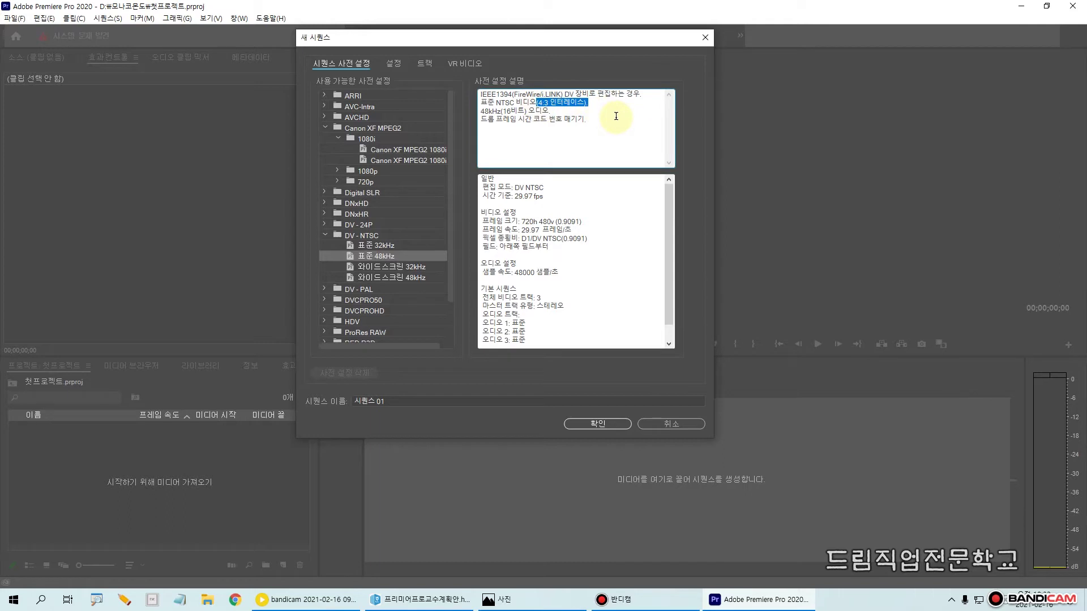
pyautogui.click(616, 116)
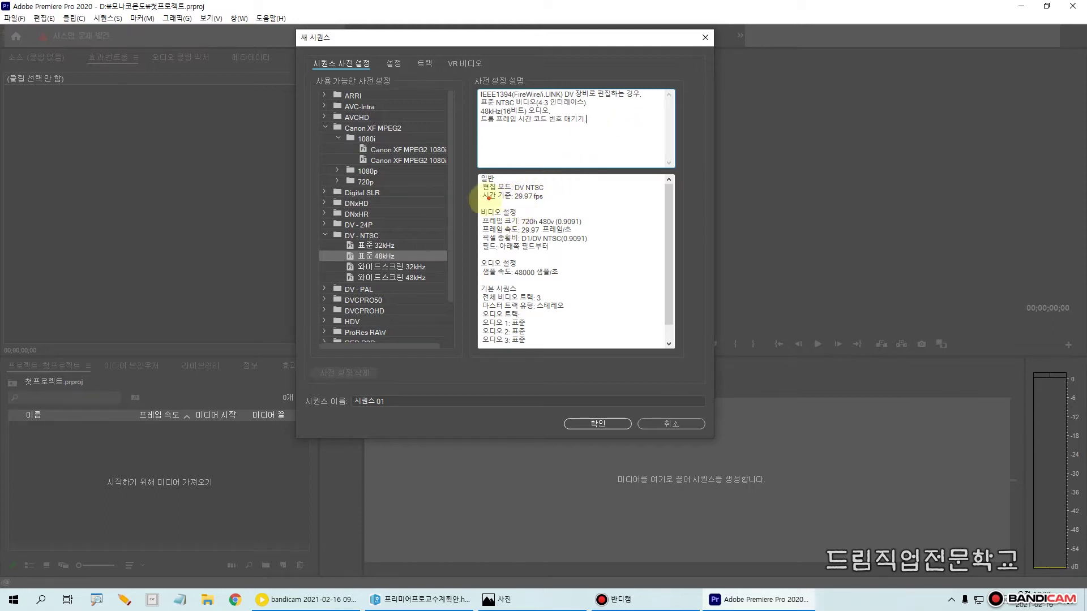
# Examine the time base and frame size of the DV - NTSC 표준 48kHz preset
pyautogui.click(529, 204)
pyautogui.moveTo(520, 209)
pyautogui.mouseDown()
pyautogui.moveTo(551, 186)
pyautogui.moveTo(514, 187)
pyautogui.moveTo(503, 207)
pyautogui.moveTo(543, 203)
pyautogui.mouseUp()
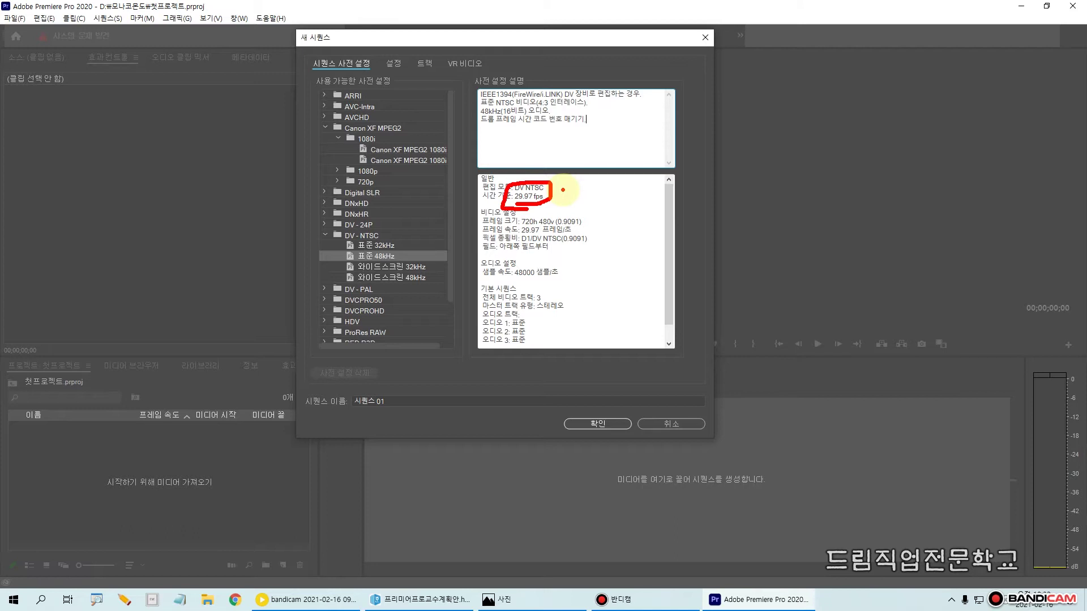
pyautogui.moveTo(522, 221)
pyautogui.mouseDown()
pyautogui.moveTo(583, 231)
pyautogui.moveTo(592, 219)
pyautogui.mouseUp()
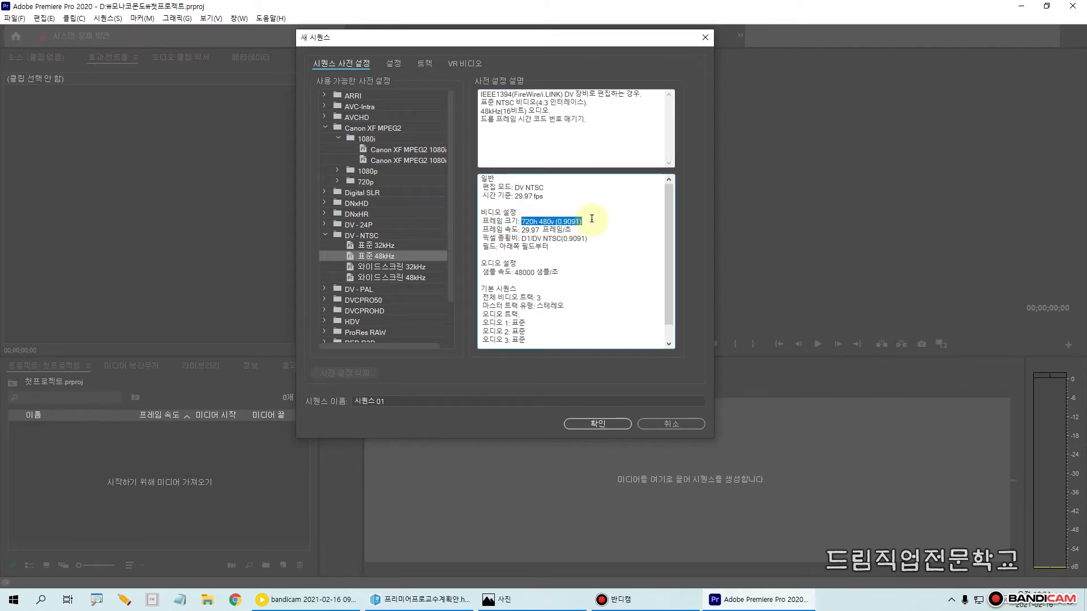
pyautogui.click(592, 218)
pyautogui.moveTo(518, 208)
pyautogui.mouseDown()
pyautogui.moveTo(572, 224)
pyautogui.moveTo(566, 206)
pyautogui.moveTo(521, 207)
pyautogui.mouseUp()
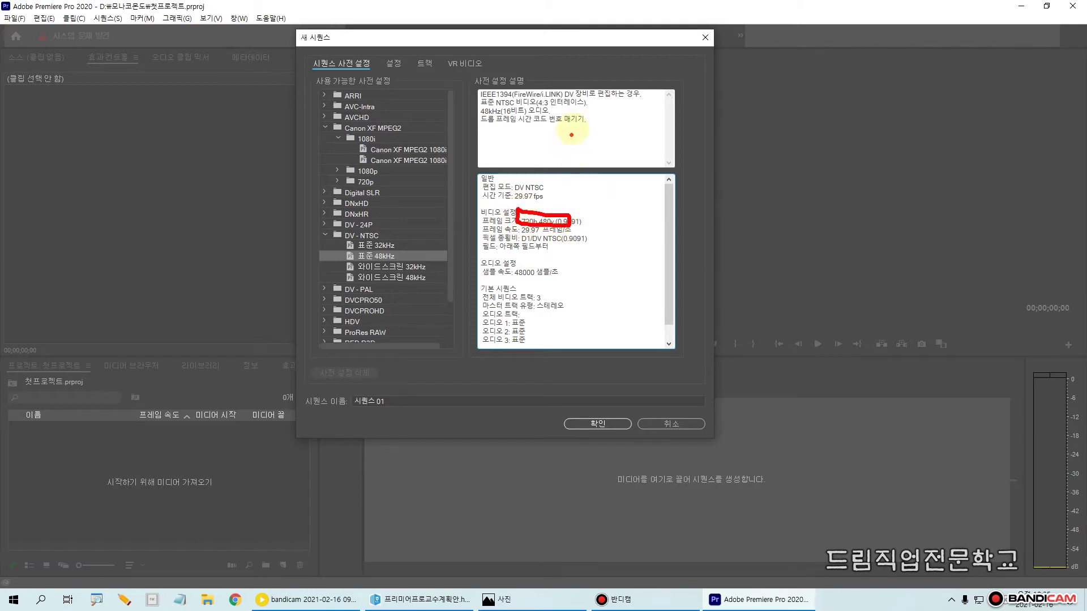
pyautogui.moveTo(548, 92); pyautogui.dragTo(552, 108)
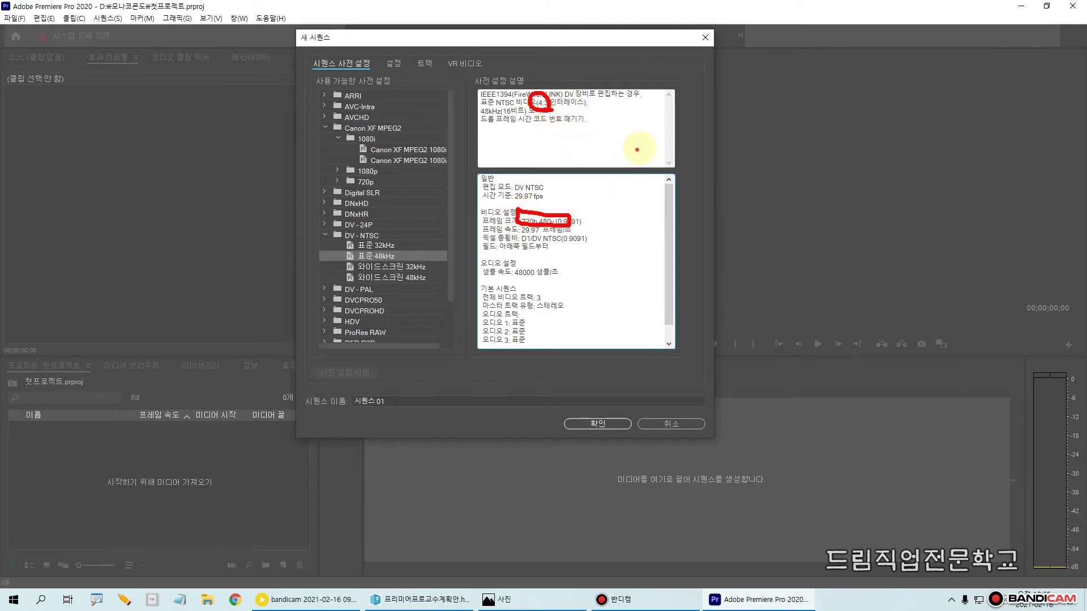
pyautogui.moveTo(664, 132)
pyautogui.mouseDown()
pyautogui.moveTo(922, 133)
pyautogui.moveTo(686, 139)
pyautogui.moveTo(744, 114)
pyautogui.moveTo(791, 146)
pyautogui.moveTo(874, 134)
pyautogui.moveTo(964, 171)
pyautogui.mouseUp()
pyautogui.moveTo(686, 132); pyautogui.dragTo(685, 314)
pyautogui.moveTo(680, 168); pyautogui.dragTo(753, 168)
pyautogui.moveTo(695, 176); pyautogui.dragTo(742, 175)
pyautogui.moveTo(685, 197); pyautogui.dragTo(738, 198)
pyautogui.moveTo(692, 223); pyautogui.dragTo(732, 222)
pyautogui.moveTo(676, 245); pyautogui.dragTo(732, 246)
pyautogui.click(695, 294)
pyautogui.moveTo(687, 321)
pyautogui.mouseDown()
pyautogui.moveTo(976, 322)
pyautogui.moveTo(970, 138)
pyautogui.mouseUp()
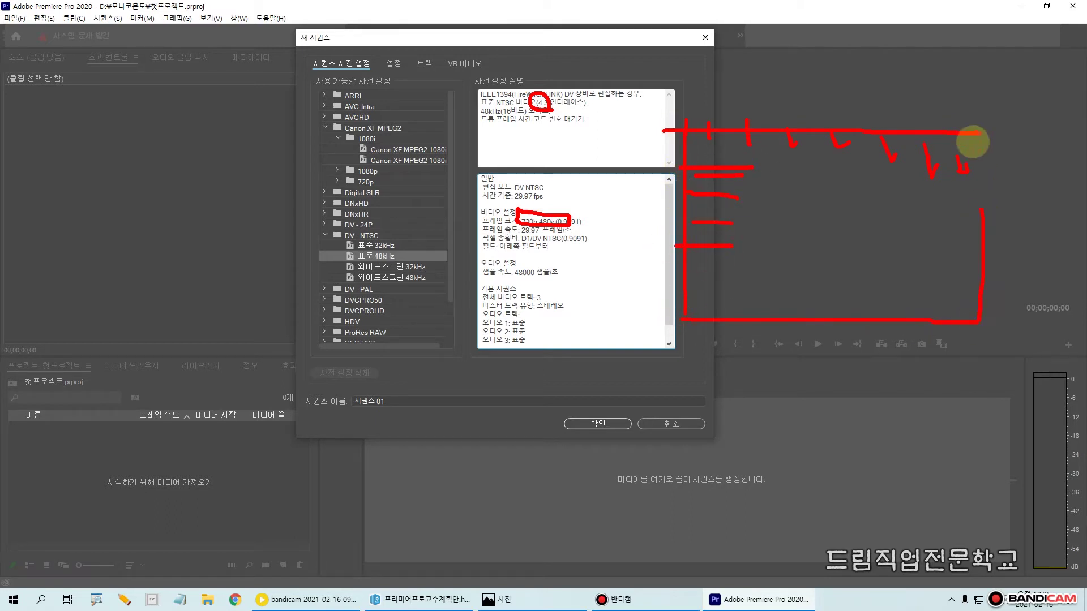
pyautogui.moveTo(695, 126)
pyautogui.mouseDown()
pyautogui.moveTo(684, 320)
pyautogui.moveTo(701, 286)
pyautogui.mouseUp()
pyautogui.moveTo(719, 139)
pyautogui.mouseDown()
pyautogui.moveTo(711, 266)
pyautogui.moveTo(727, 287)
pyautogui.mouseUp()
pyautogui.moveTo(700, 172)
pyautogui.mouseDown()
pyautogui.moveTo(705, 196)
pyautogui.moveTo(716, 193)
pyautogui.moveTo(706, 181)
pyautogui.moveTo(754, 182)
pyautogui.mouseUp()
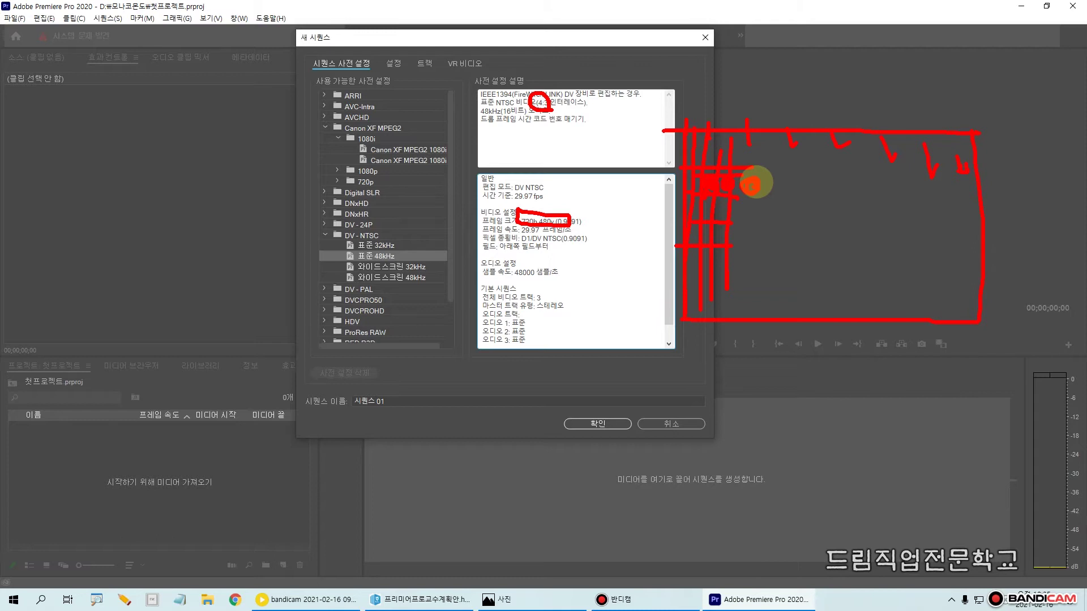
pyautogui.press('Escape')
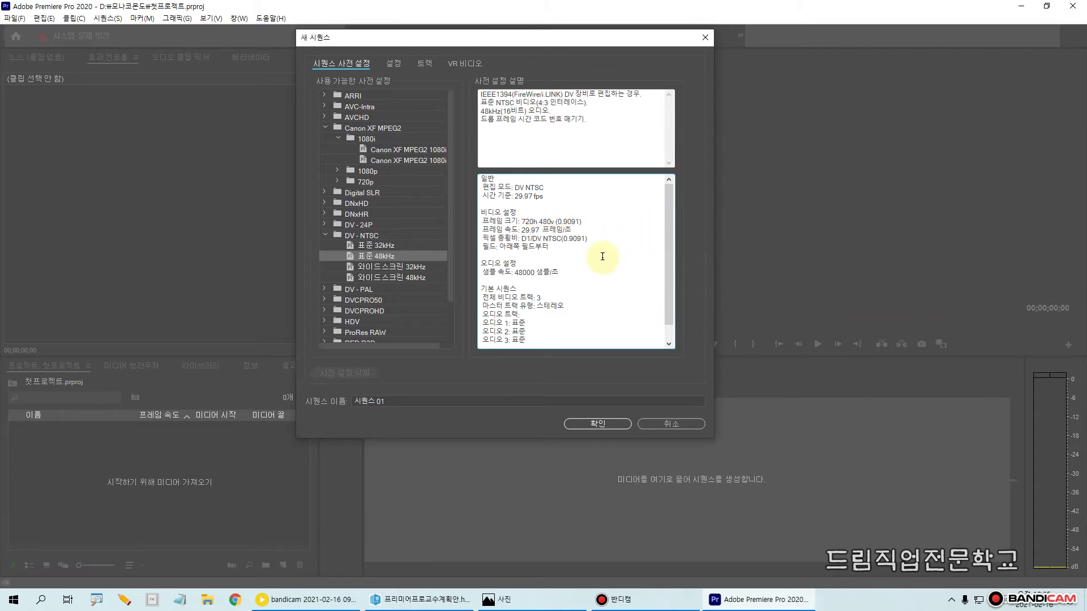
# Examine the aspect ratio of the DV - NTSC 와이드스크린 48kHz preset and cancel the new sequence
pyautogui.click(374, 277)
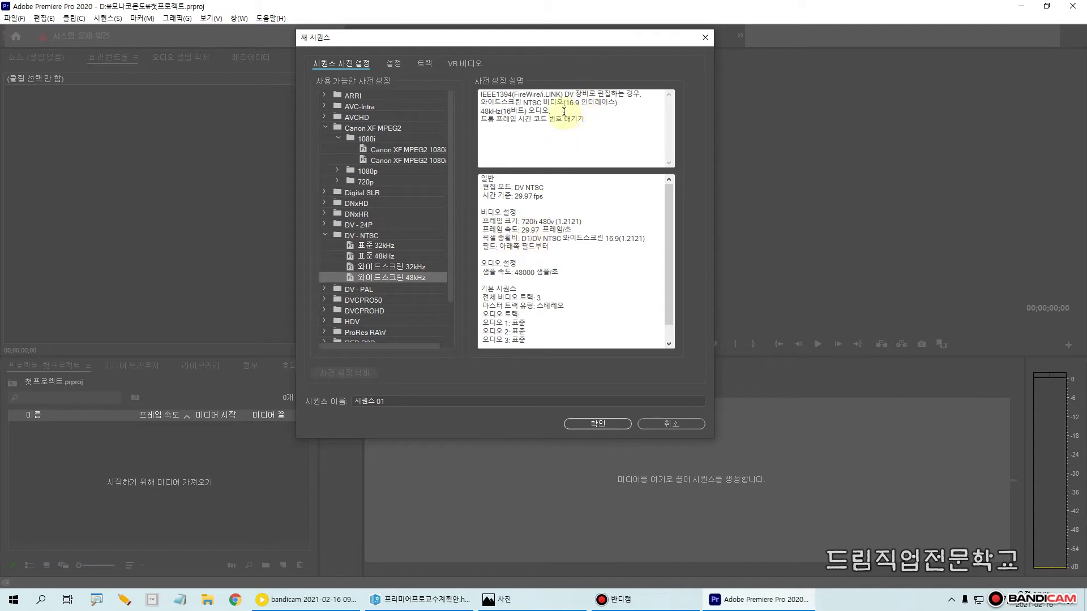
pyautogui.moveTo(565, 103); pyautogui.dragTo(616, 103)
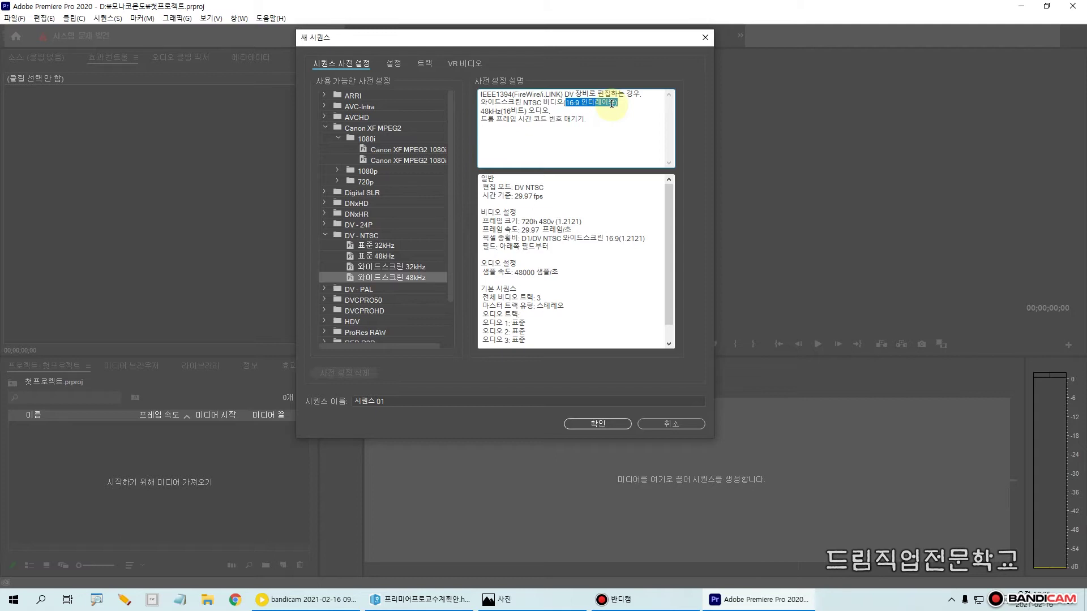
pyautogui.press('Escape')
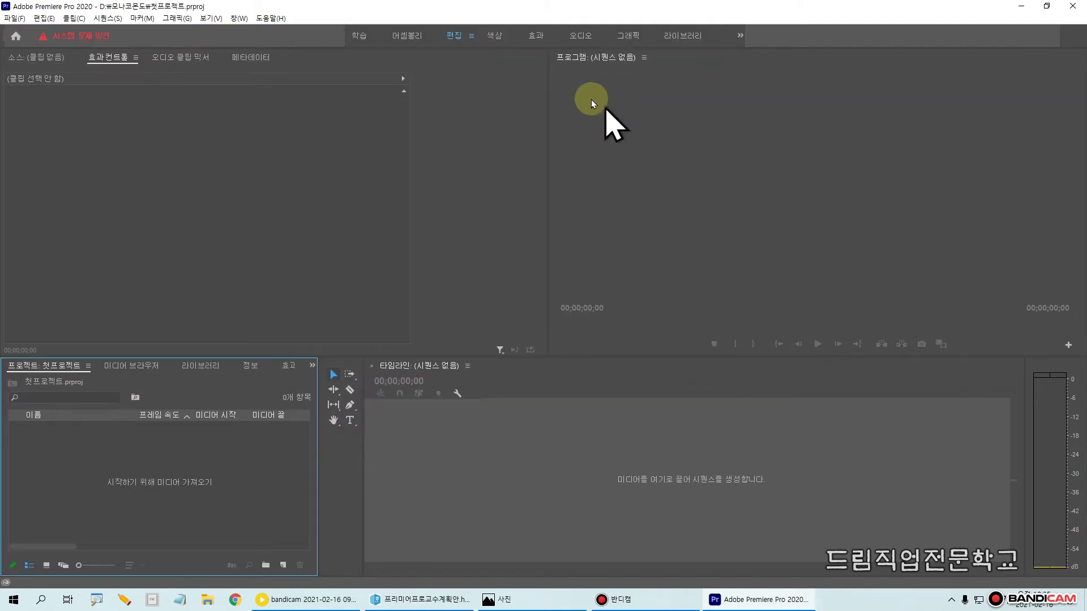
# Start a new sequence and set its editing mode to 사용자 정의
pyautogui.click(15, 18)
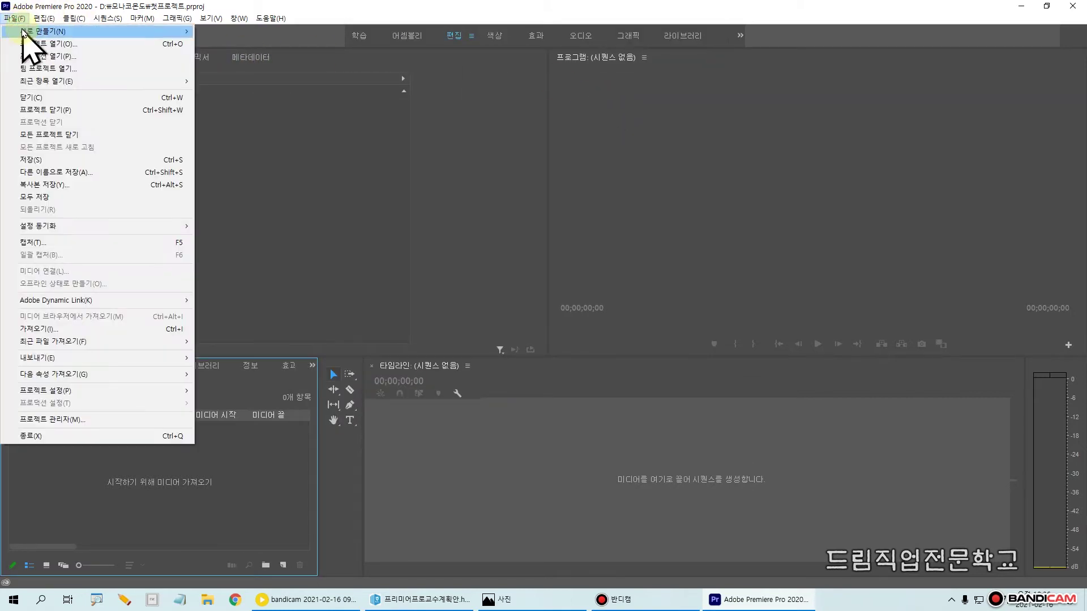
pyautogui.moveTo(23, 34)
pyautogui.click(234, 74)
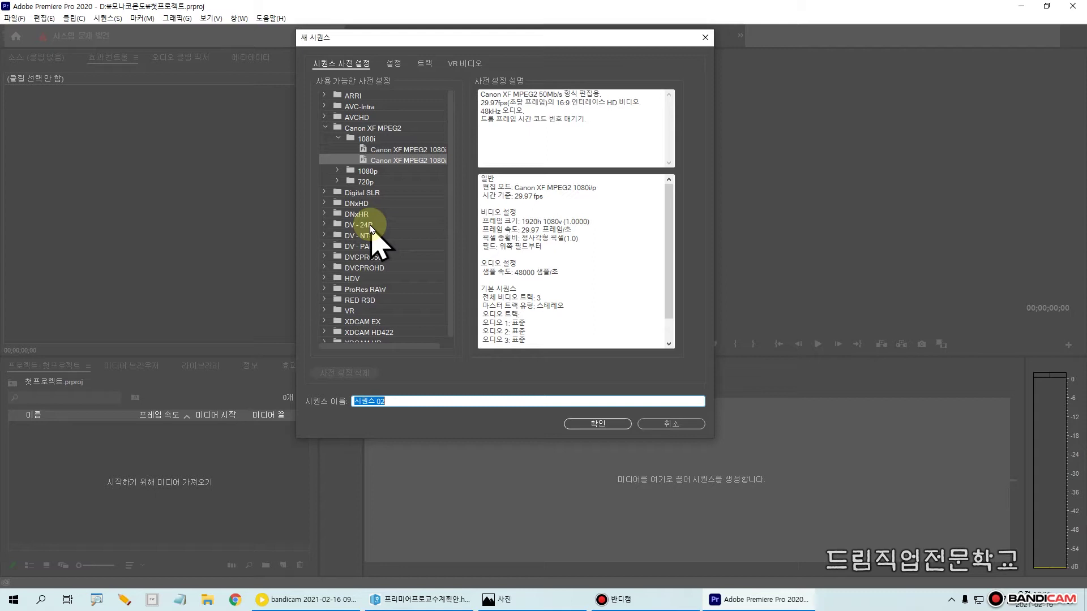
pyautogui.click(393, 65)
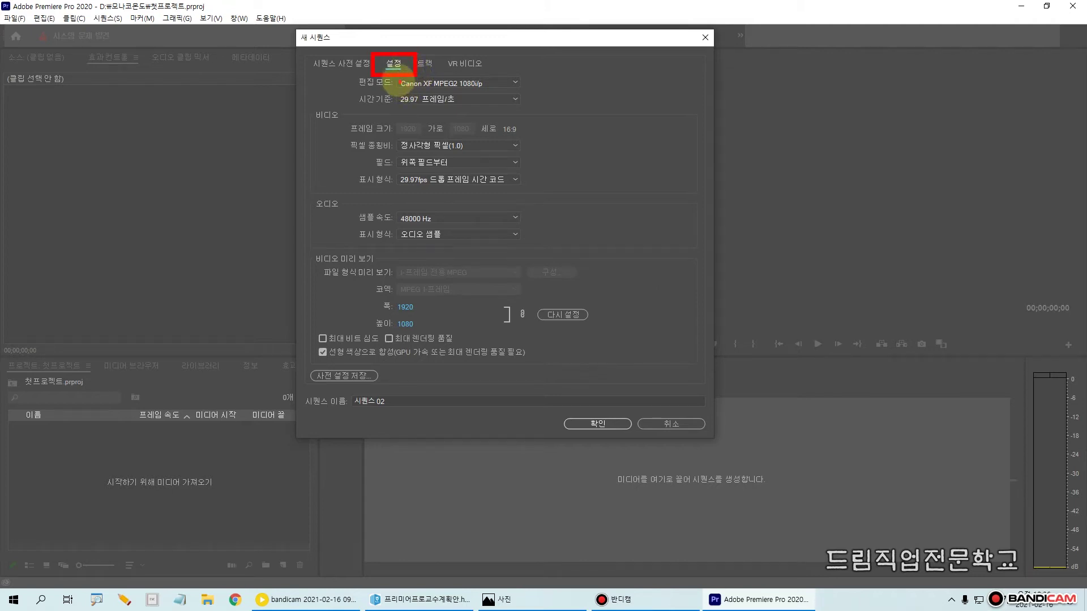
pyautogui.moveTo(390, 78)
pyautogui.mouseDown()
pyautogui.moveTo(424, 92)
pyautogui.moveTo(514, 98)
pyautogui.mouseUp()
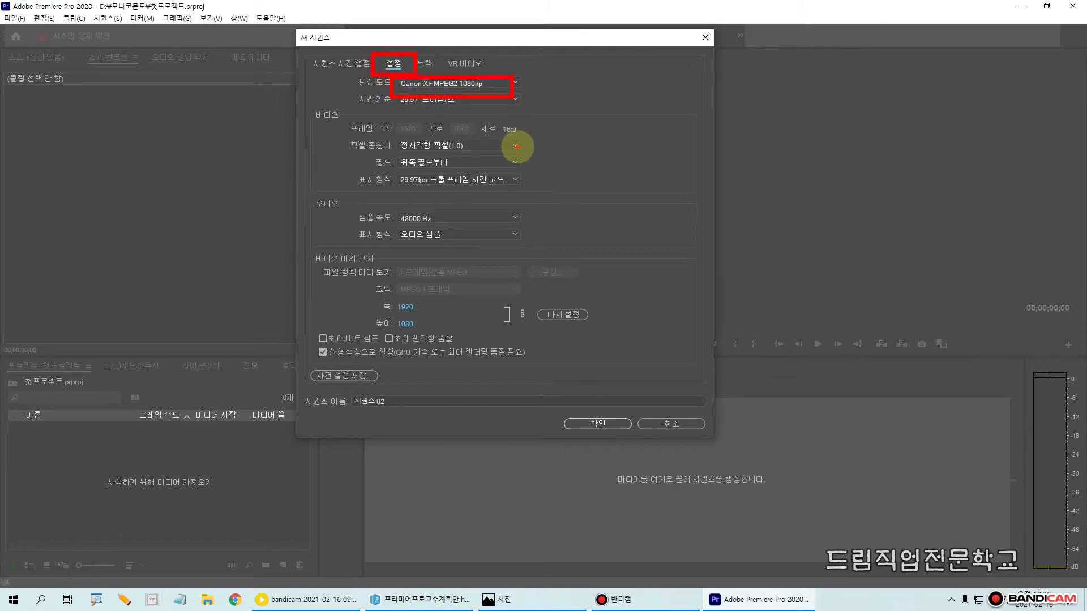
pyautogui.click(469, 84)
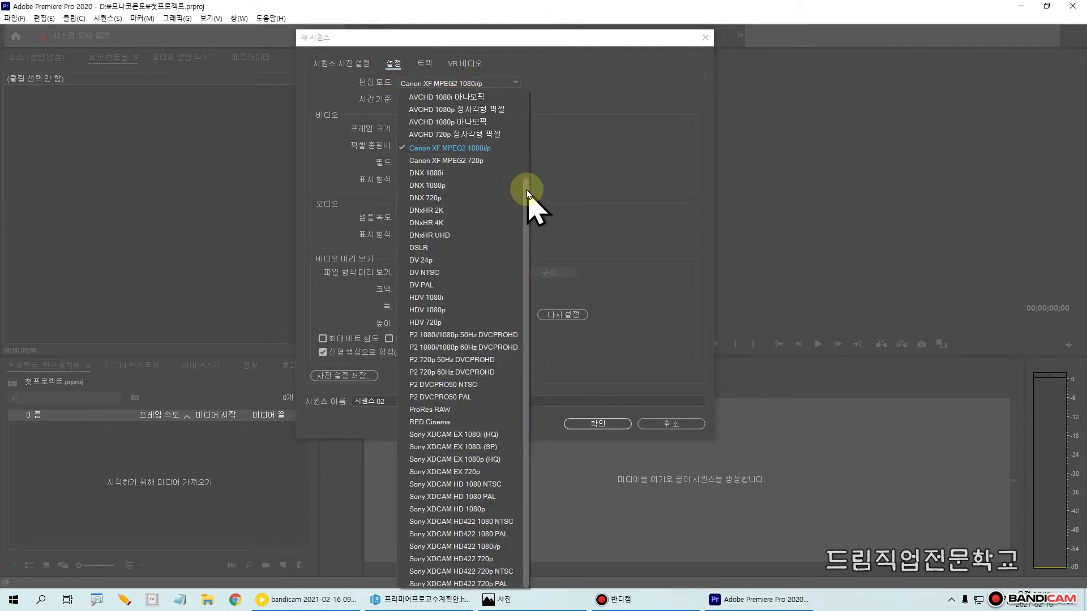
pyautogui.scroll(4, 531, 159)
pyautogui.moveTo(518, 169); pyautogui.dragTo(518, 76)
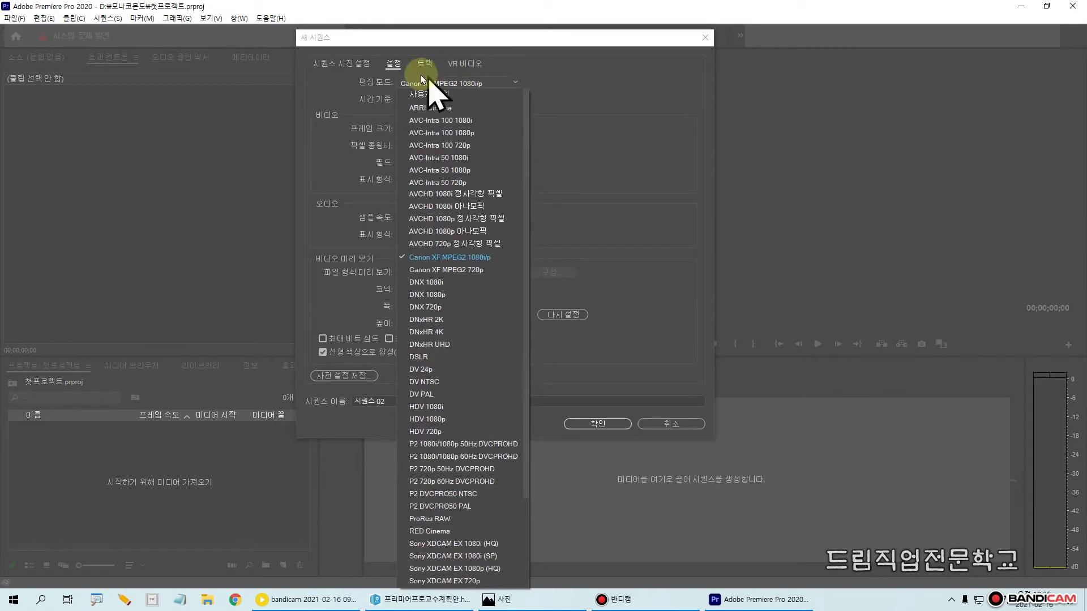
pyautogui.click(436, 91)
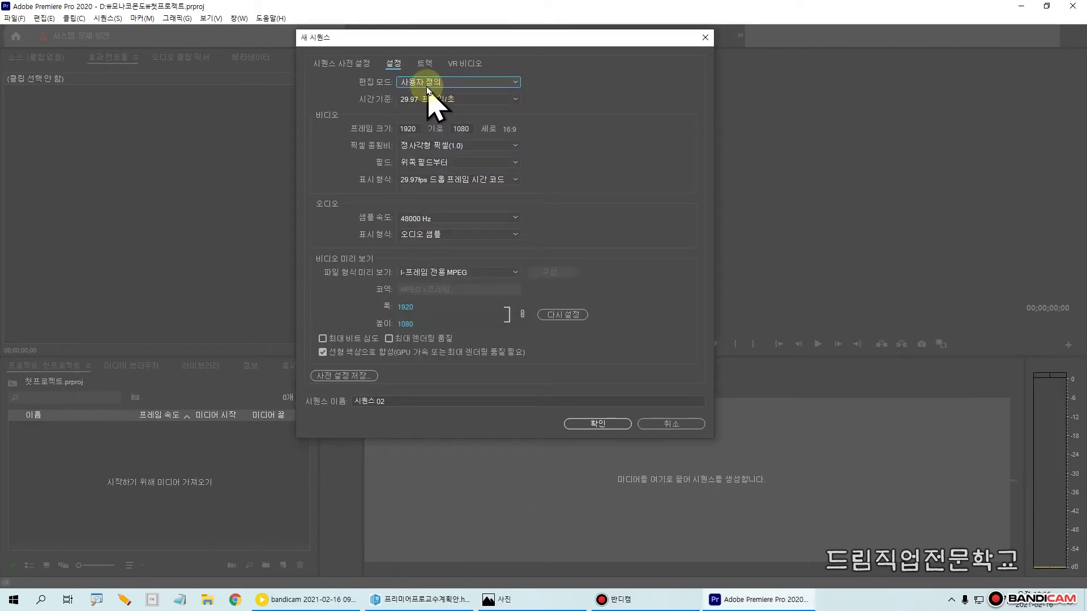
# Set the new sequence's editing mode to 사용자 정의 and its time base to 29.97 프레임/초
pyautogui.click(428, 89)
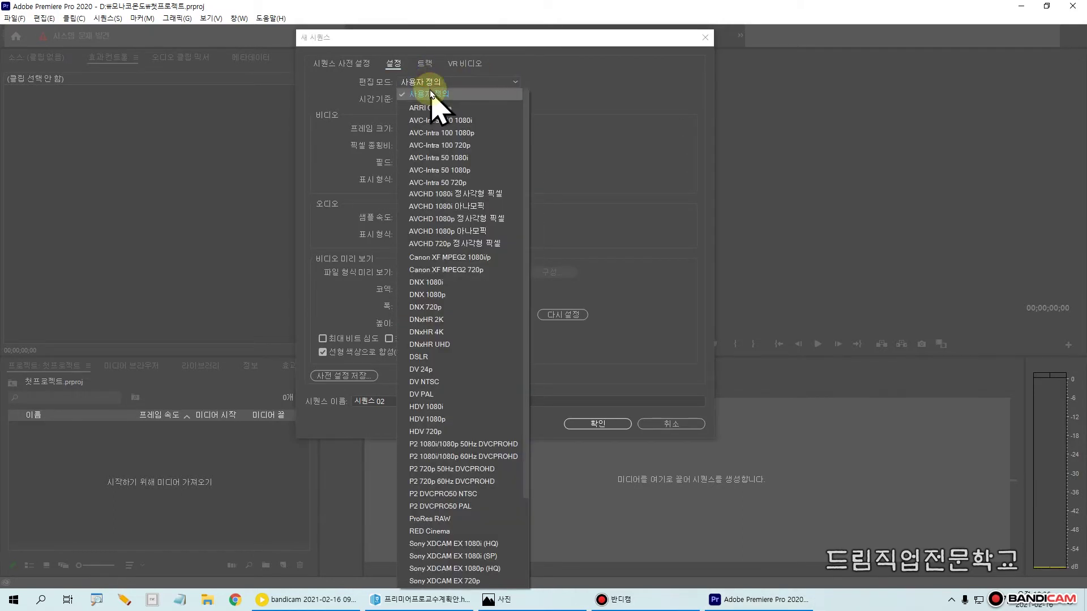
pyautogui.click(430, 102)
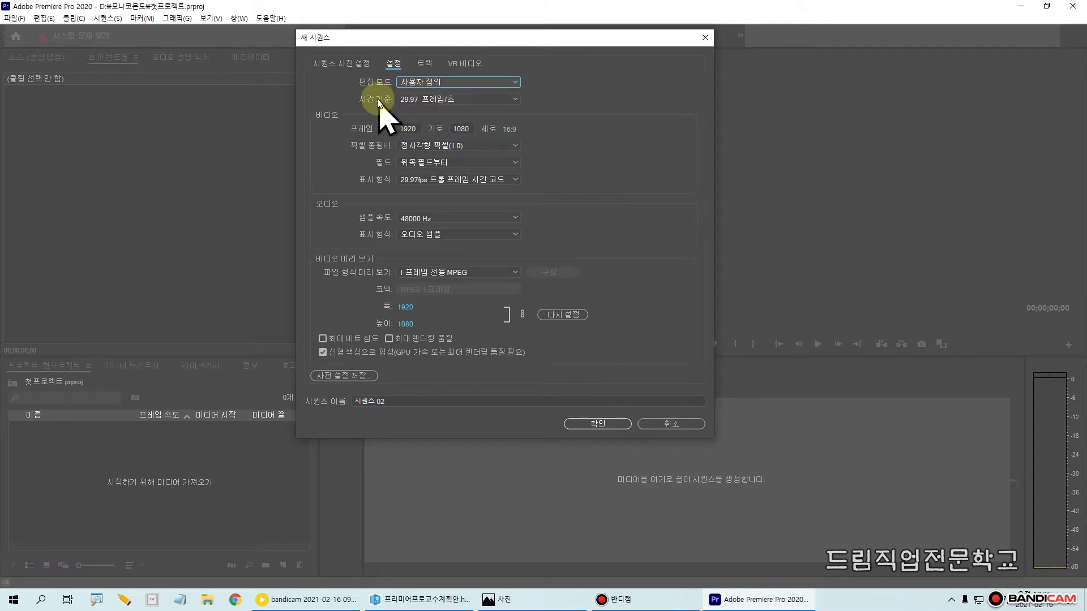
pyautogui.click(433, 101)
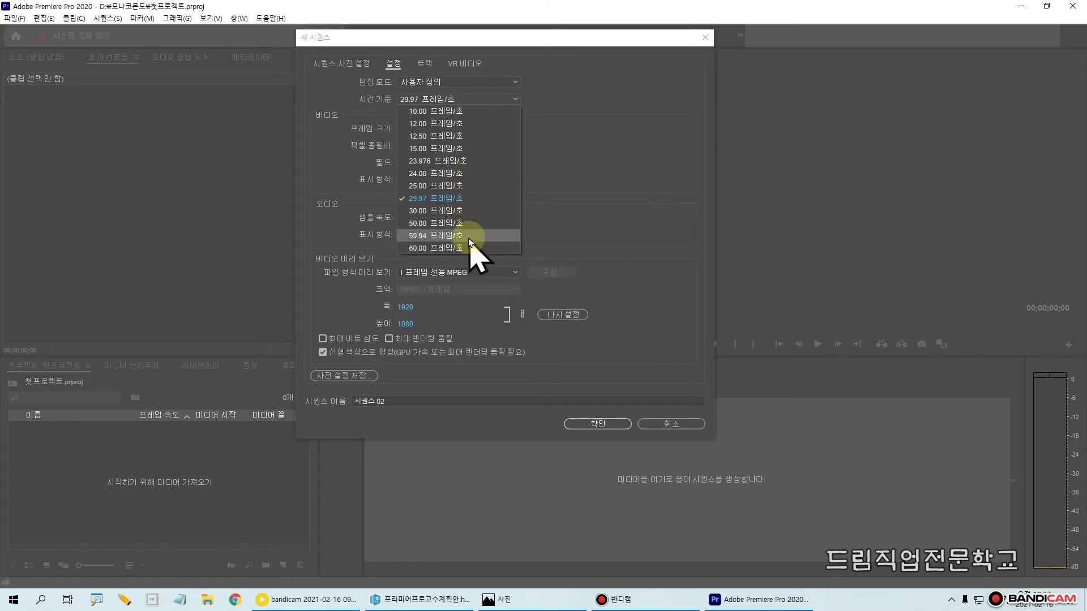
pyautogui.click(467, 202)
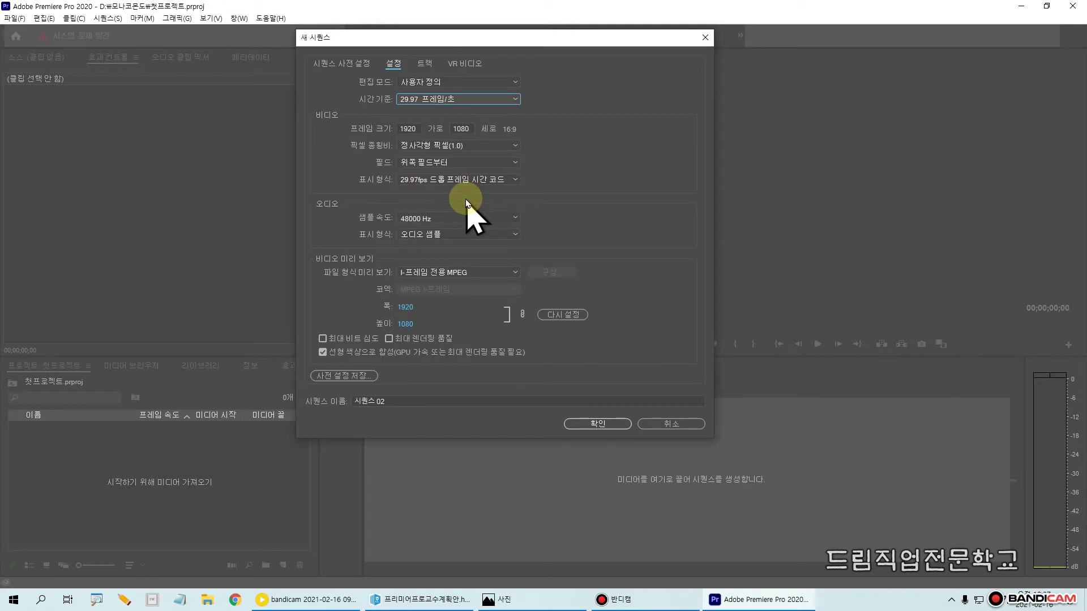
# Try a time base of 30.00 프레임/초 for the sequence and return it to 29.97 프레임/초
pyautogui.click(450, 100)
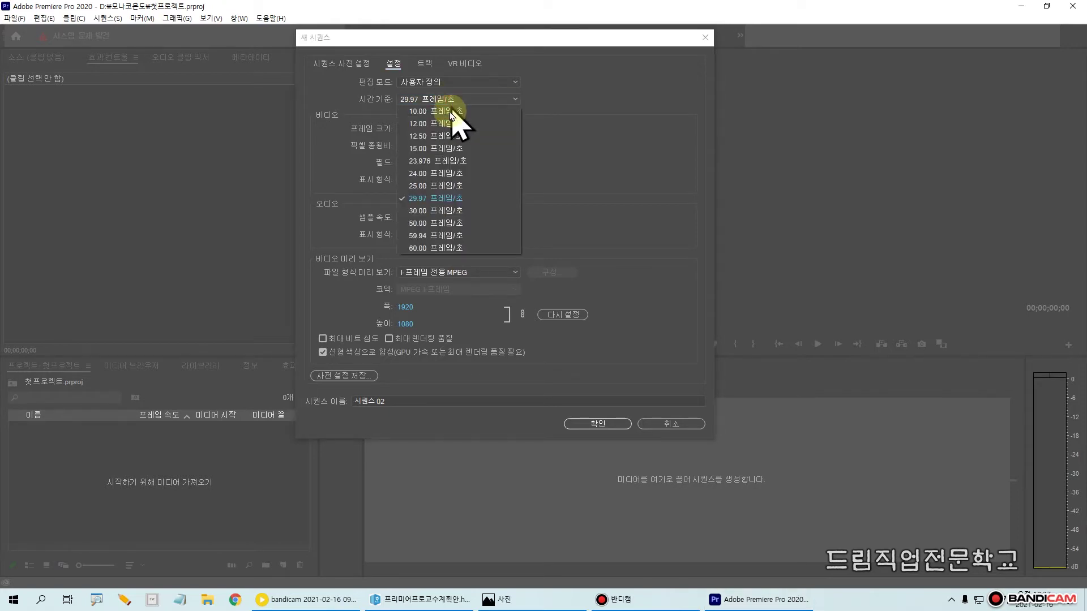
pyautogui.click(455, 211)
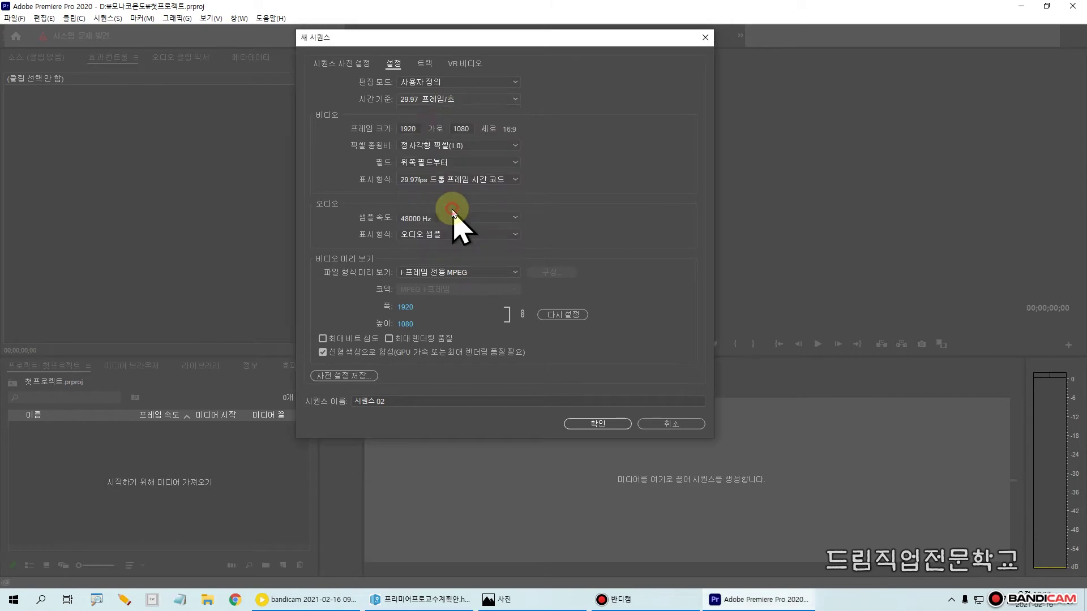
pyautogui.click(435, 100)
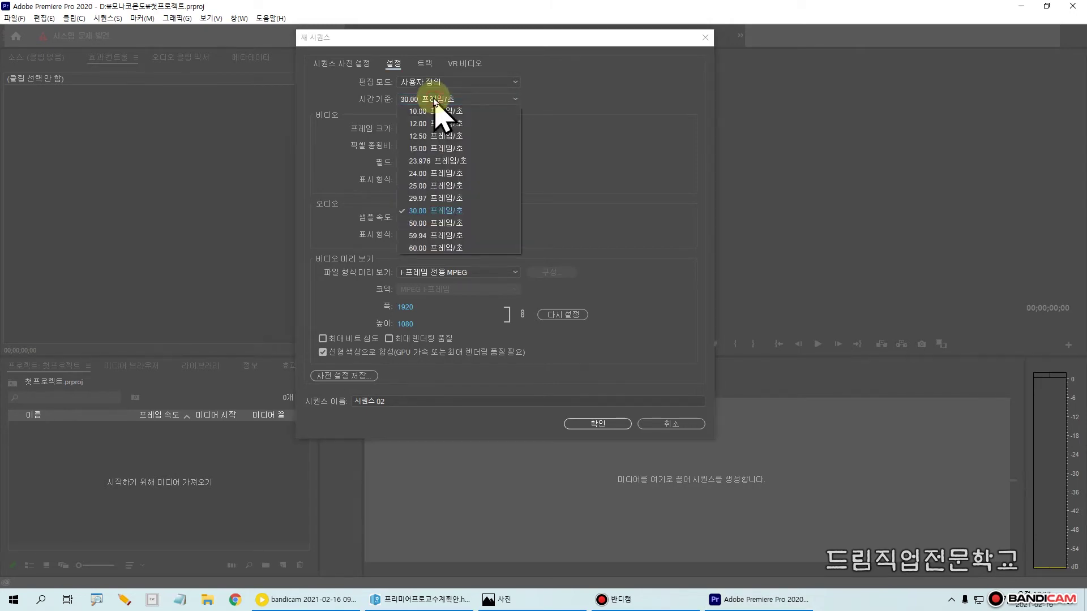
pyautogui.click(437, 208)
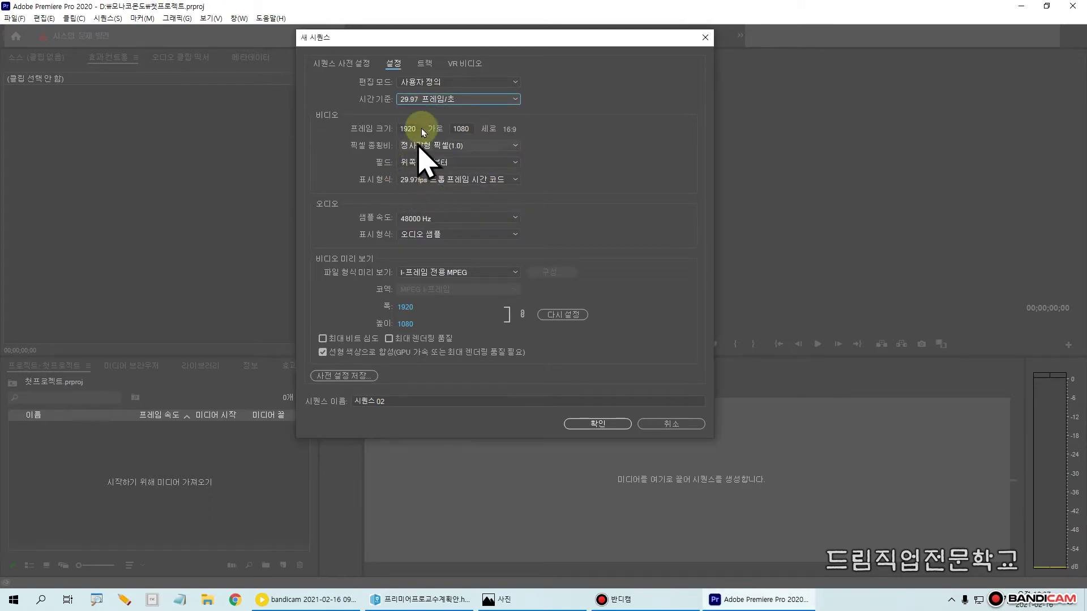
pyautogui.click(433, 101)
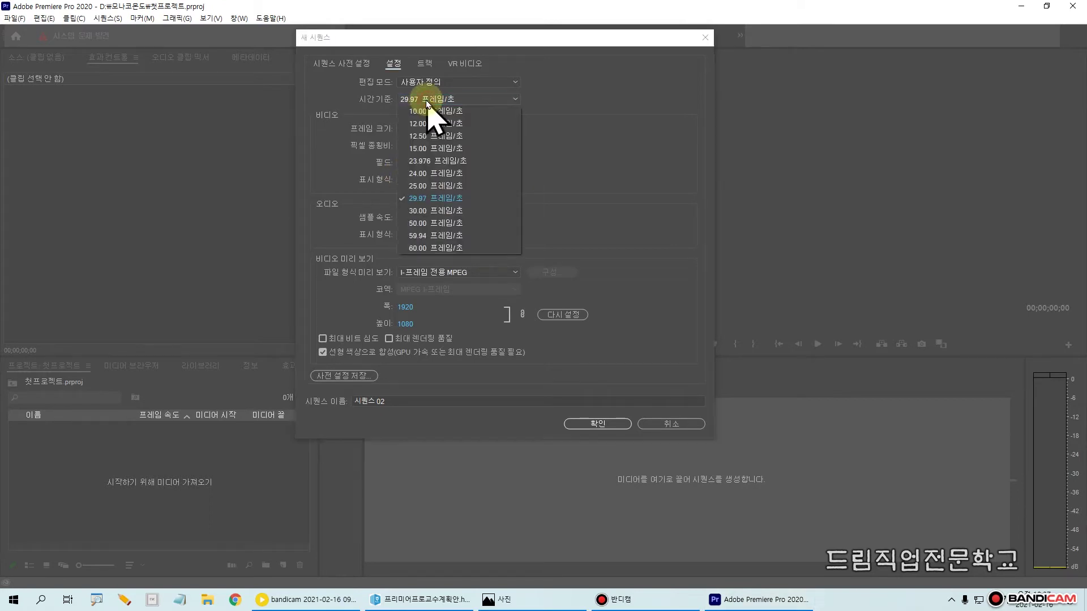
pyautogui.click(446, 199)
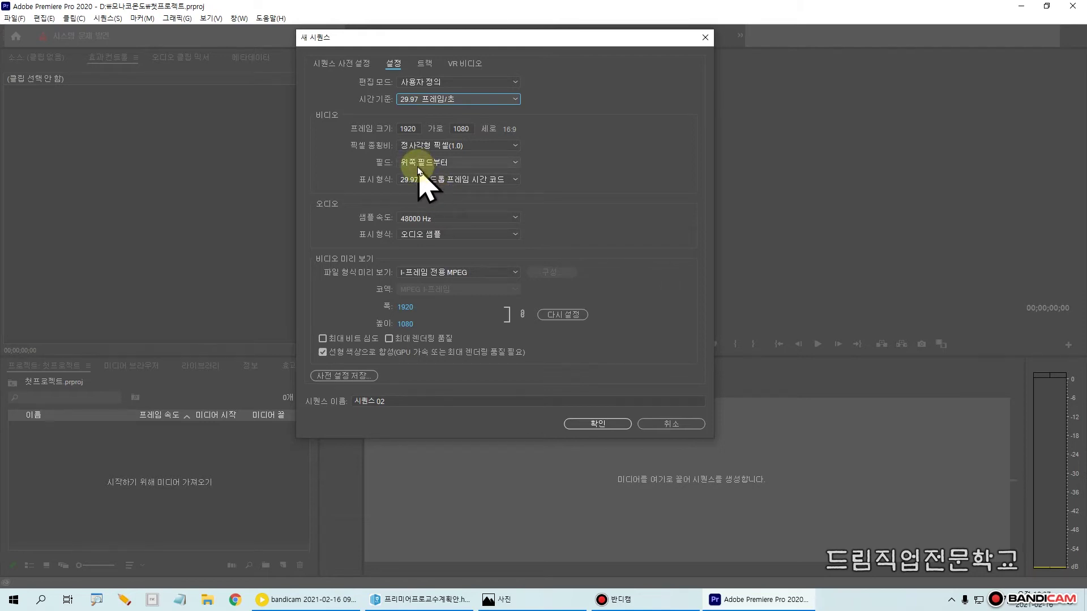
pyautogui.moveTo(318, 103)
pyautogui.mouseDown()
pyautogui.moveTo(319, 128)
pyautogui.moveTo(343, 130)
pyautogui.moveTo(345, 105)
pyautogui.moveTo(319, 104)
pyautogui.moveTo(353, 116)
pyautogui.moveTo(350, 142)
pyautogui.moveTo(534, 147)
pyautogui.moveTo(537, 116)
pyautogui.moveTo(355, 119)
pyautogui.mouseUp()
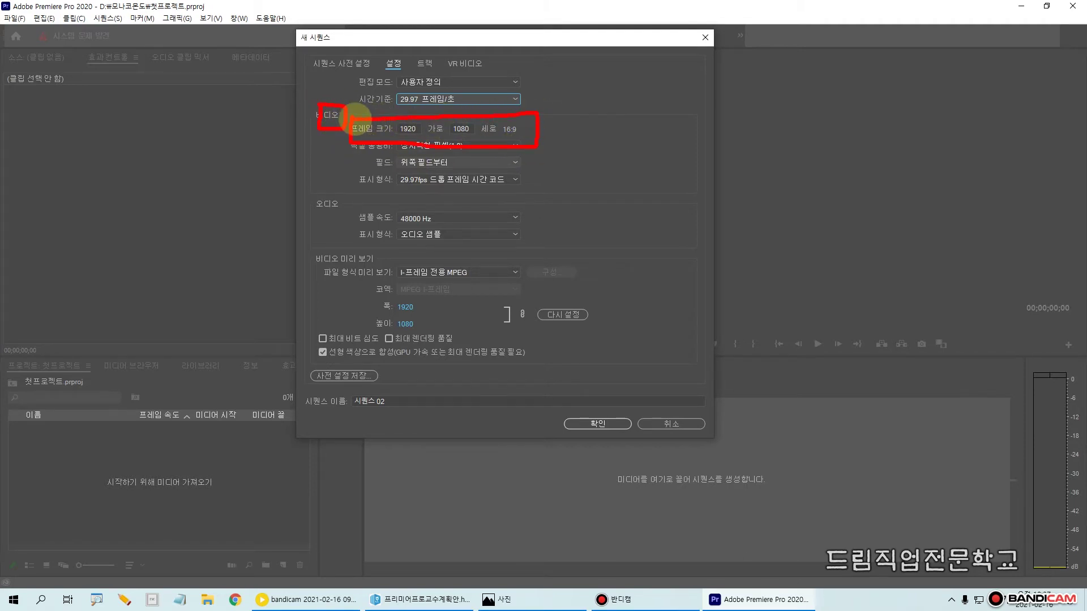
pyautogui.press('Escape')
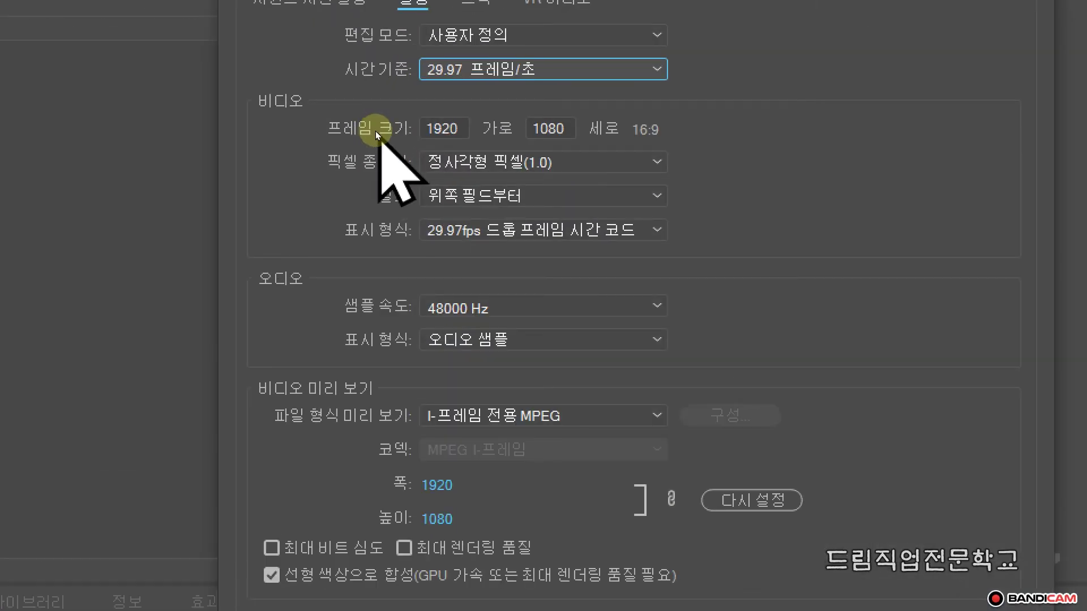
pyautogui.moveTo(427, 130)
pyautogui.mouseDown()
pyautogui.moveTo(475, 106)
pyautogui.moveTo(428, 105)
pyautogui.moveTo(425, 126)
pyautogui.mouseUp()
pyautogui.moveTo(550, 146)
pyautogui.mouseDown()
pyautogui.moveTo(562, 117)
pyautogui.moveTo(544, 109)
pyautogui.moveTo(546, 139)
pyautogui.mouseUp()
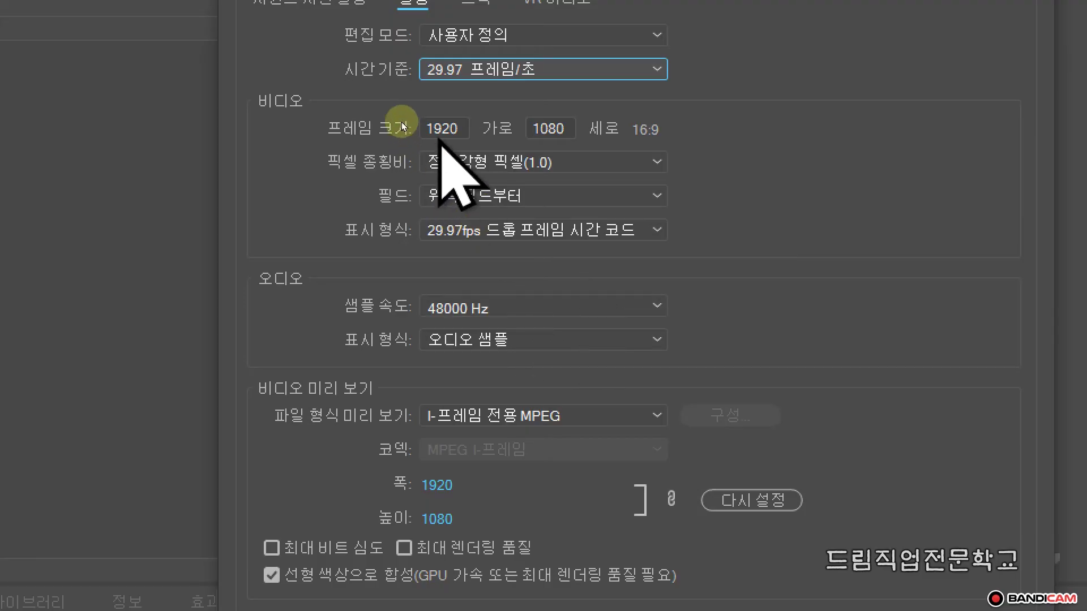
# Enter a video frame size of 1920 for the horizontal and 1080 for the vertical dimension
pyautogui.click(420, 128)
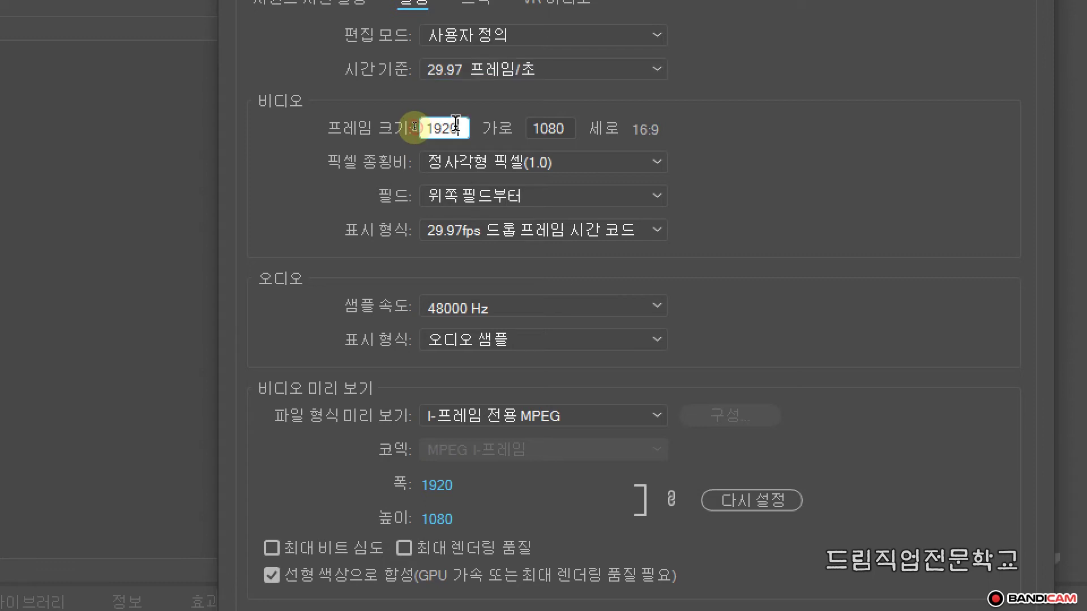
pyautogui.press('BackSpace')
pyautogui.press('BackSpace')
pyautogui.press('BackSpace')
pyautogui.press('BackSpace')
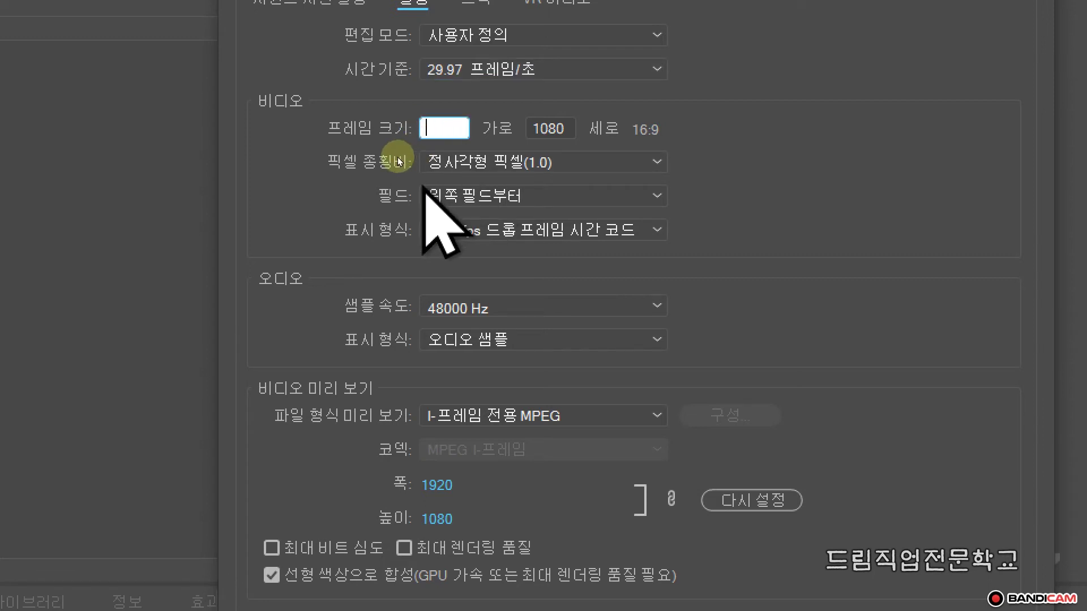
pyautogui.write('1920')
pyautogui.click(465, 141)
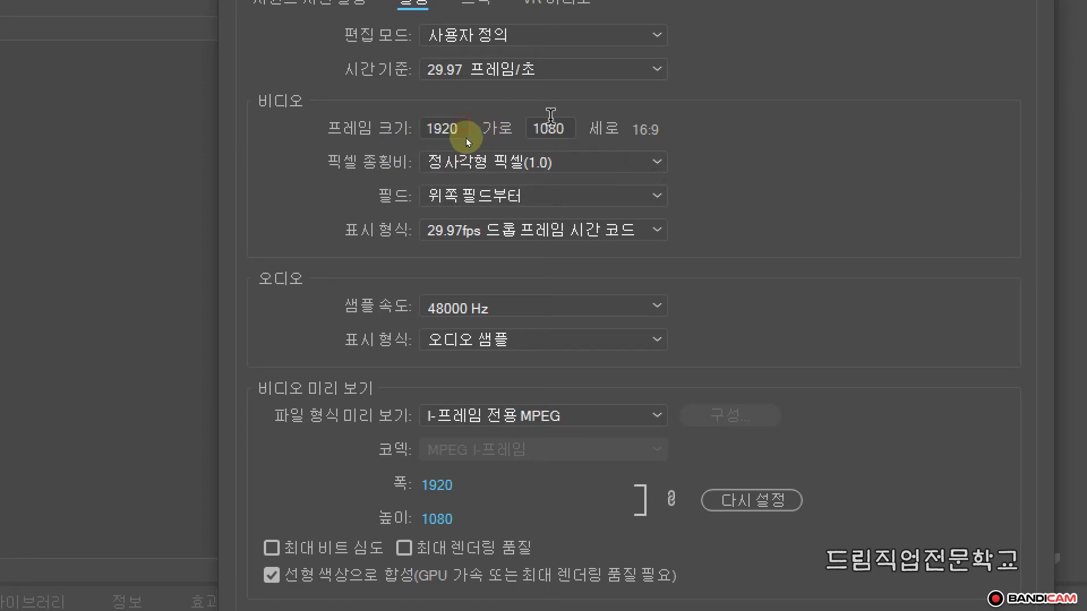
pyautogui.click(566, 129)
pyautogui.press('BackSpace')
pyautogui.press('BackSpace')
pyautogui.press('BackSpace')
pyautogui.write('080')
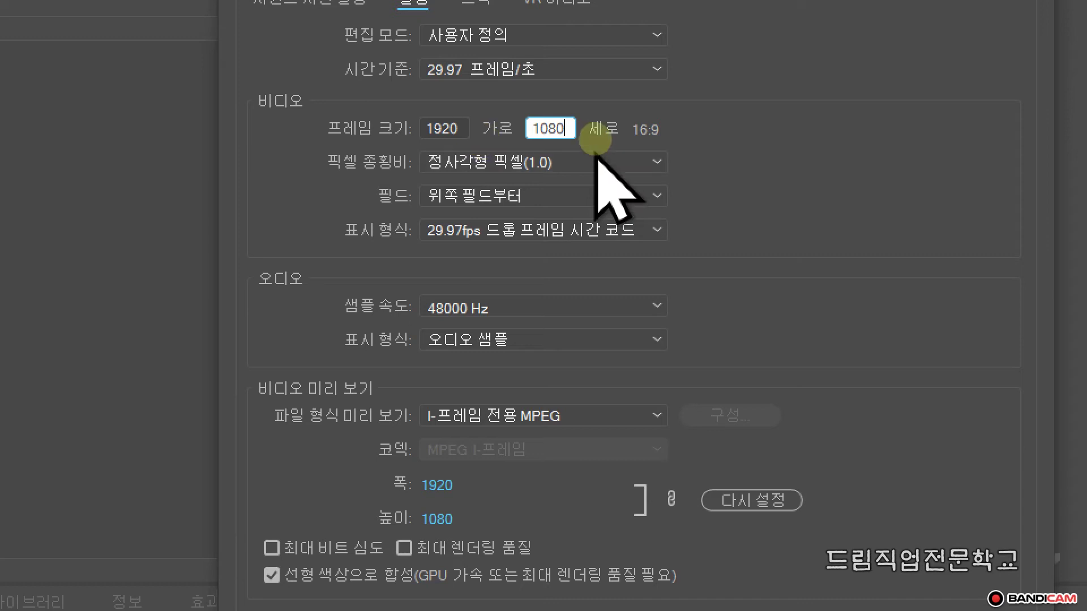
pyautogui.moveTo(594, 109)
pyautogui.mouseDown()
pyautogui.moveTo(663, 142)
pyautogui.moveTo(672, 122)
pyautogui.moveTo(656, 109)
pyautogui.moveTo(589, 106)
pyautogui.mouseUp()
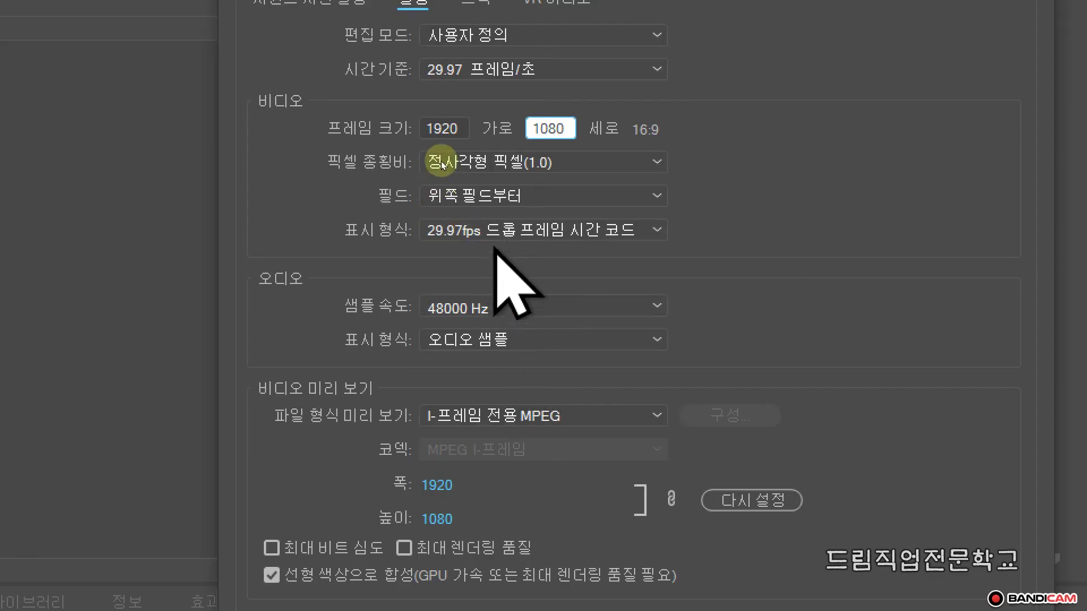
# Review the pixel aspect ratio options and set the ratio to 정사각형 픽셀(1.0)
pyautogui.click(515, 162)
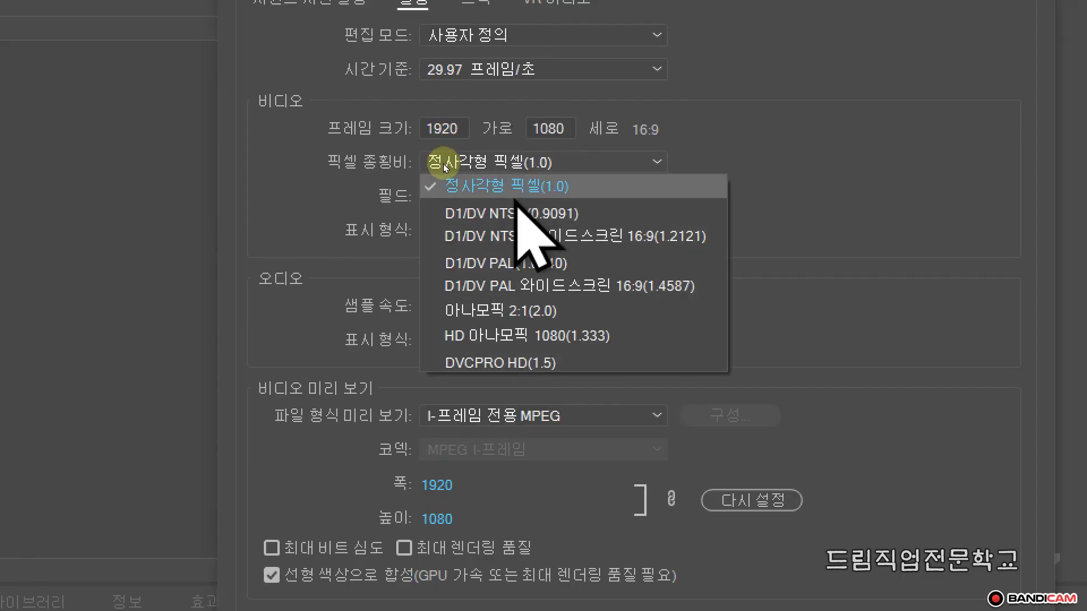
pyautogui.click(487, 164)
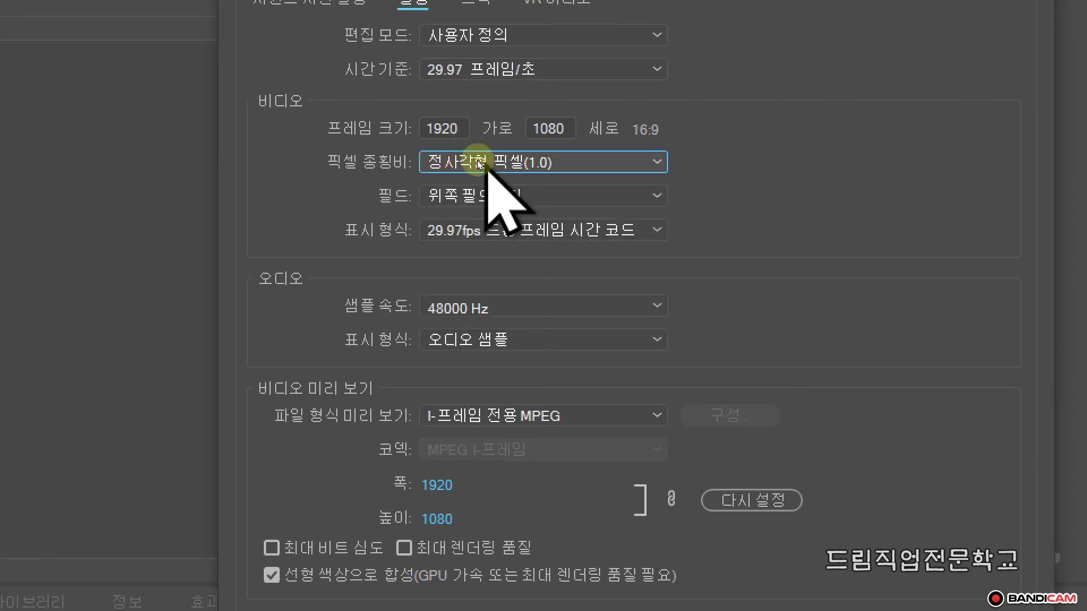
pyautogui.moveTo(317, 146)
pyautogui.mouseDown()
pyautogui.moveTo(318, 173)
pyautogui.moveTo(350, 177)
pyautogui.moveTo(563, 177)
pyautogui.moveTo(574, 152)
pyautogui.moveTo(408, 139)
pyautogui.moveTo(314, 146)
pyautogui.moveTo(485, 141)
pyautogui.moveTo(482, 170)
pyautogui.mouseUp()
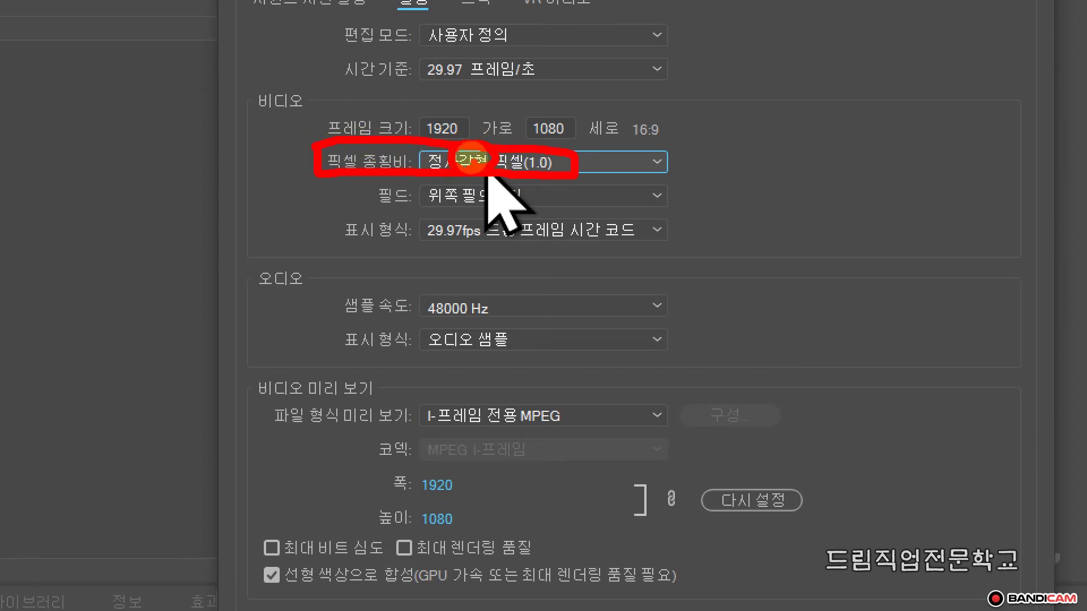
pyautogui.press('Escape')
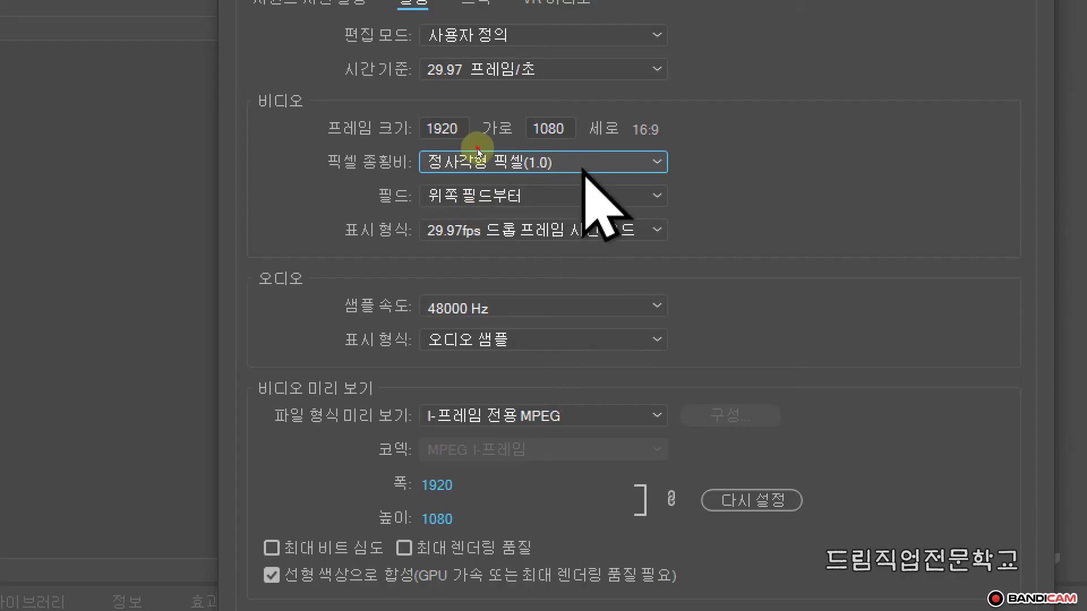
pyautogui.click(463, 163)
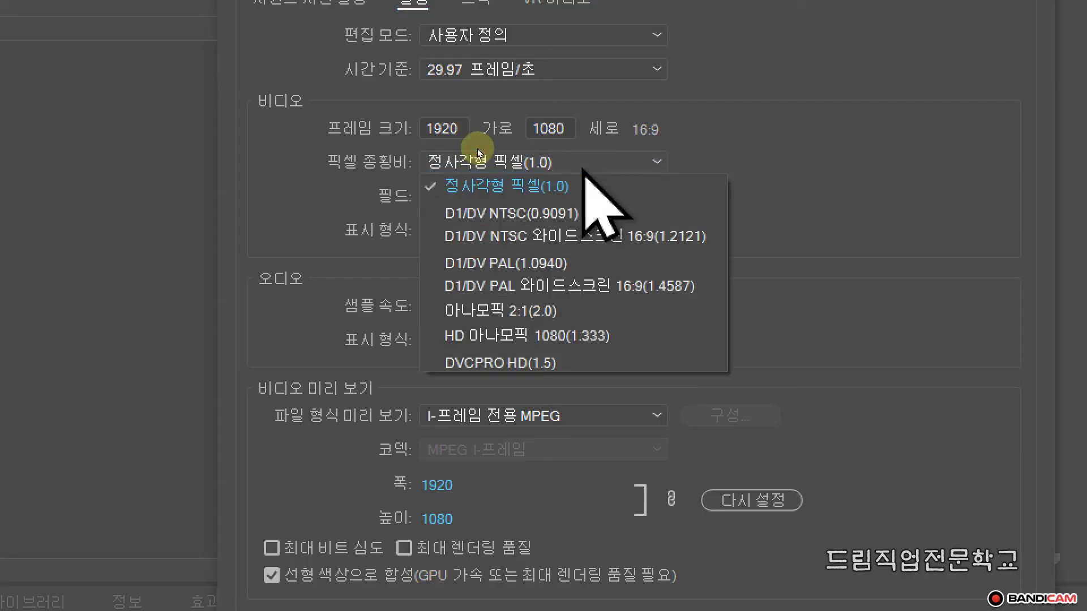
pyautogui.click(444, 150)
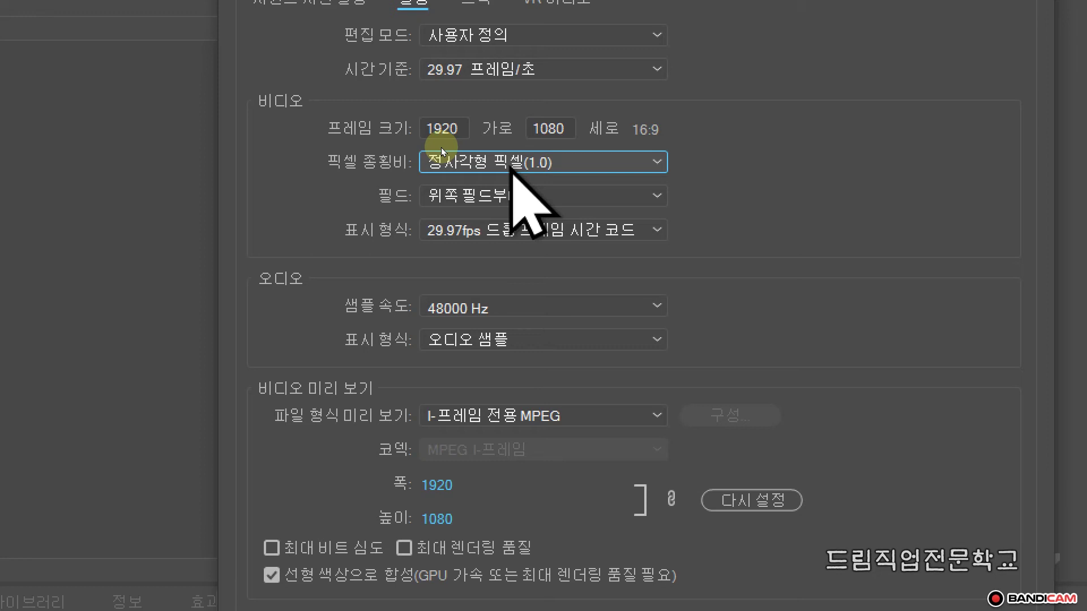
pyautogui.click(439, 161)
pyautogui.click(413, 143)
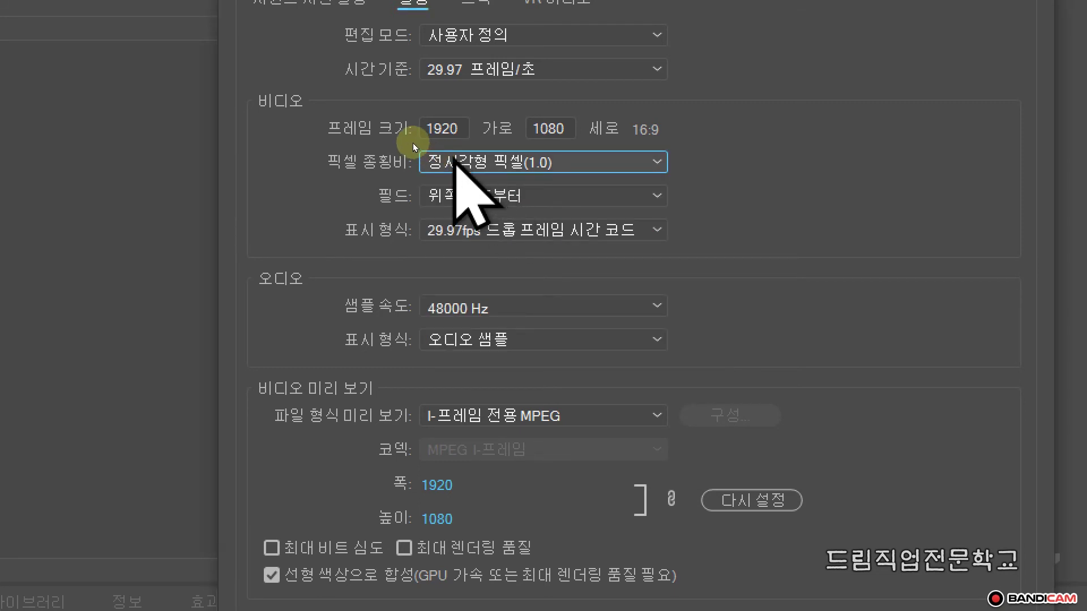
# Set the video fields option to 필드 없음(프로그레시브 스캔)
pyautogui.click(448, 193)
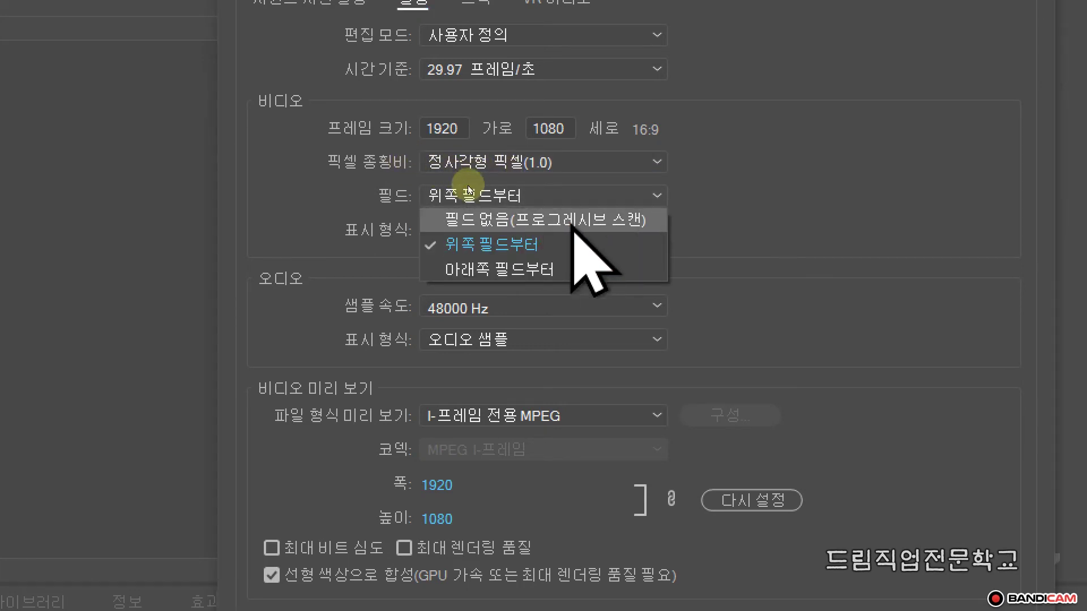
pyautogui.click(440, 179)
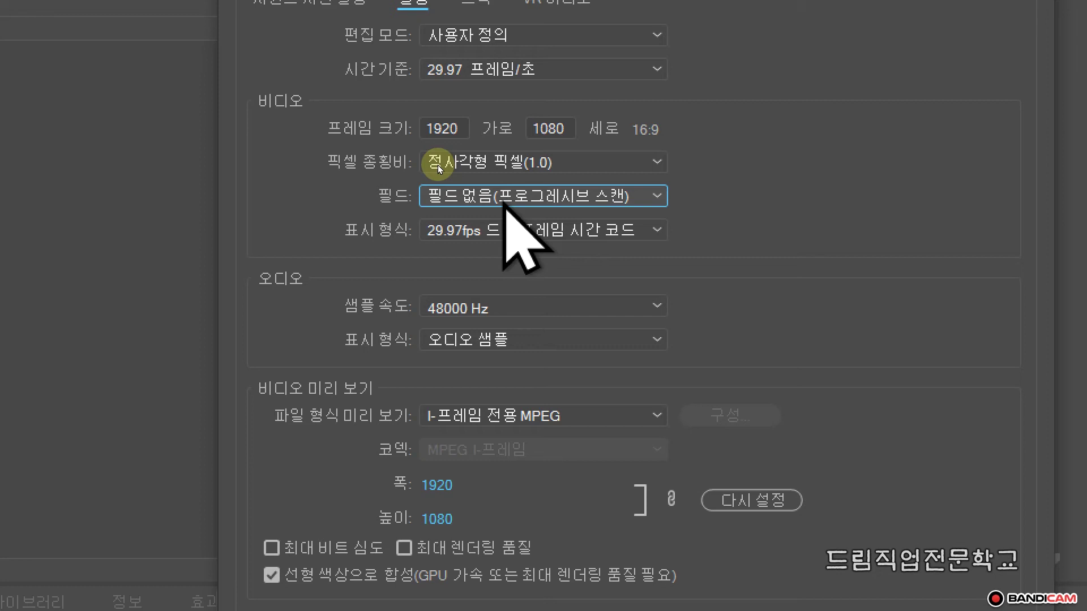
pyautogui.click(504, 204)
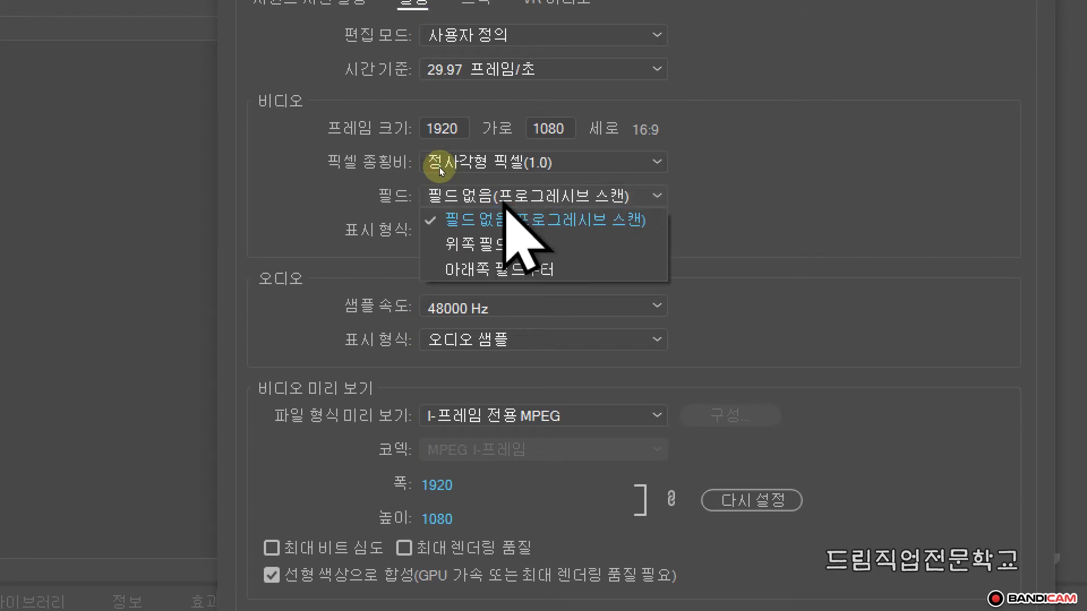
pyautogui.click(511, 218)
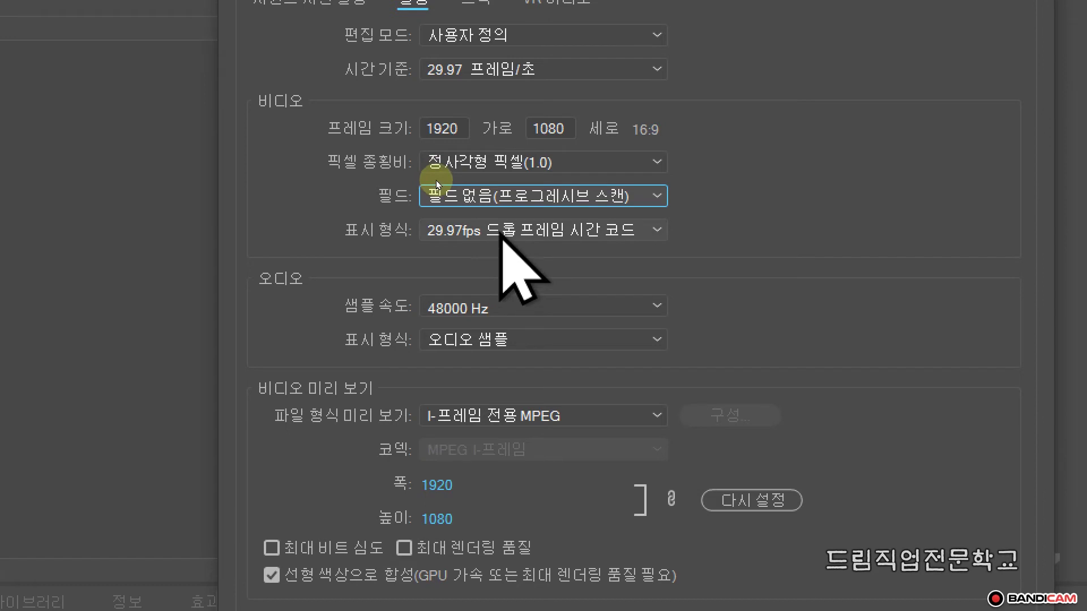
# Set the video display format to 29.97fps 드롭 프레임 시간 코드
pyautogui.click(502, 232)
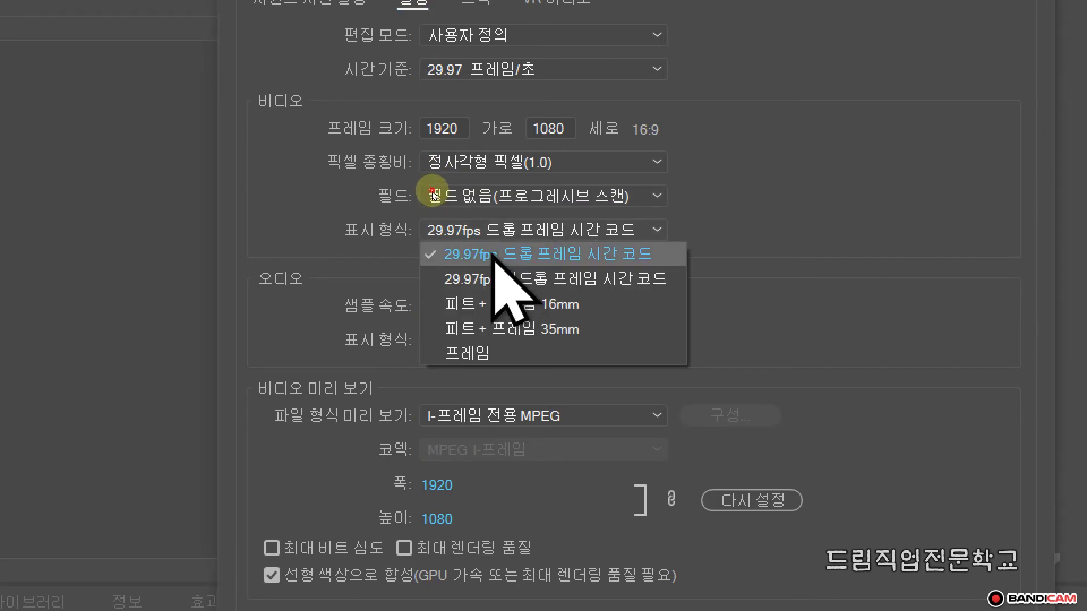
pyautogui.click(492, 255)
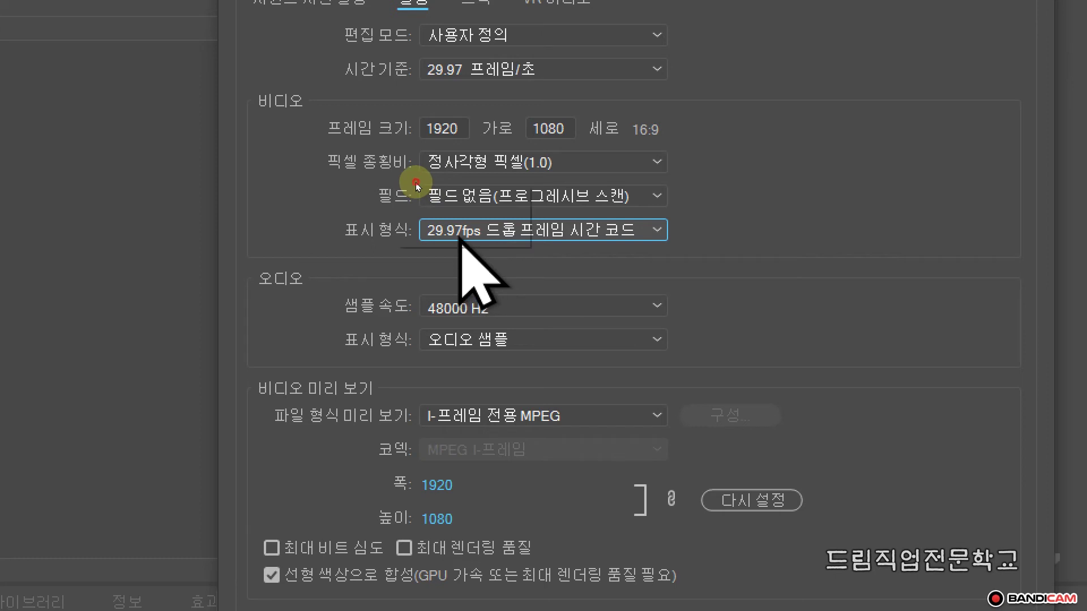
pyautogui.hotkey('alt', 'Down')
pyautogui.press('Escape')
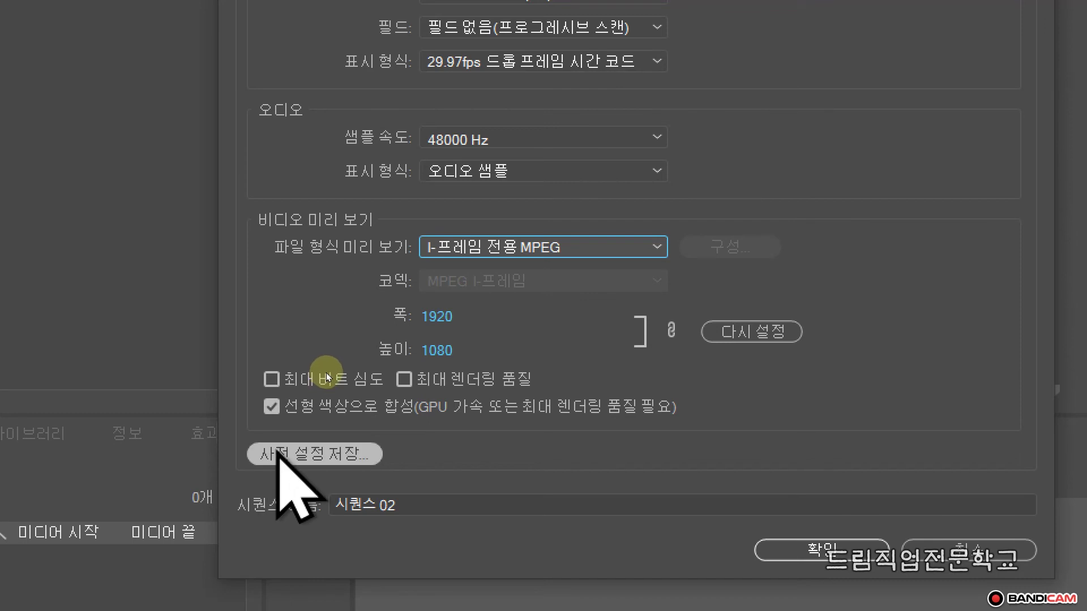
# Save the current sequence settings as a preset named 1920x1080
pyautogui.click(295, 453)
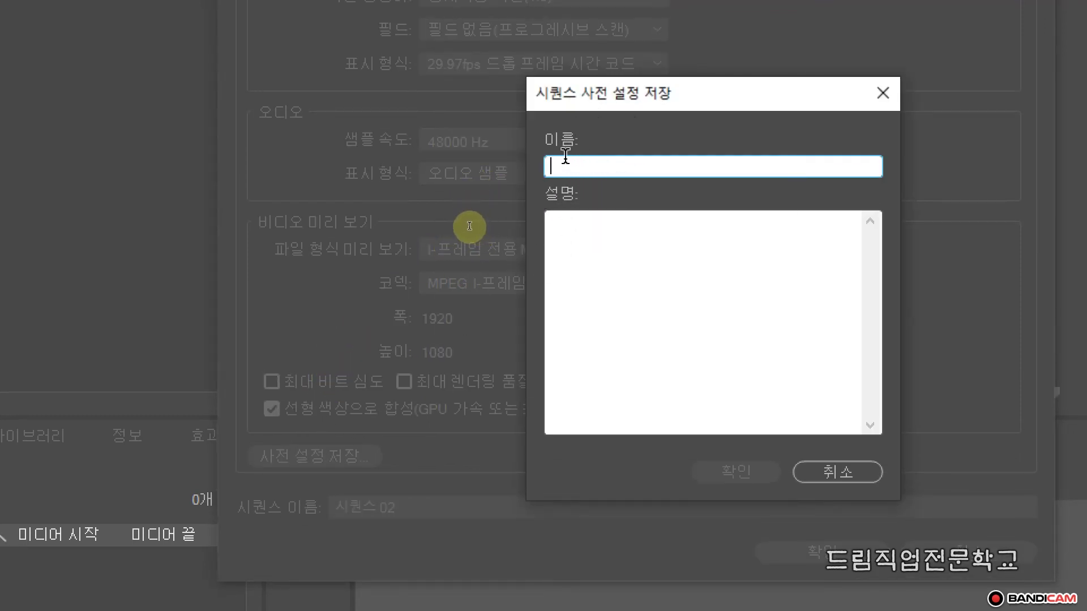
pyautogui.write('1')
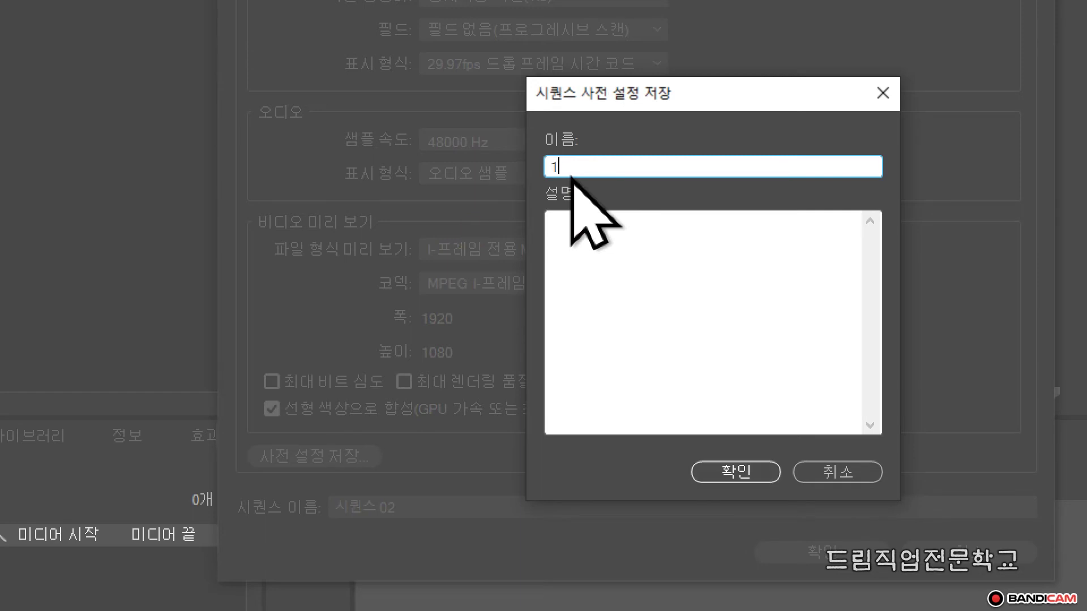
pyautogui.write('920x1080')
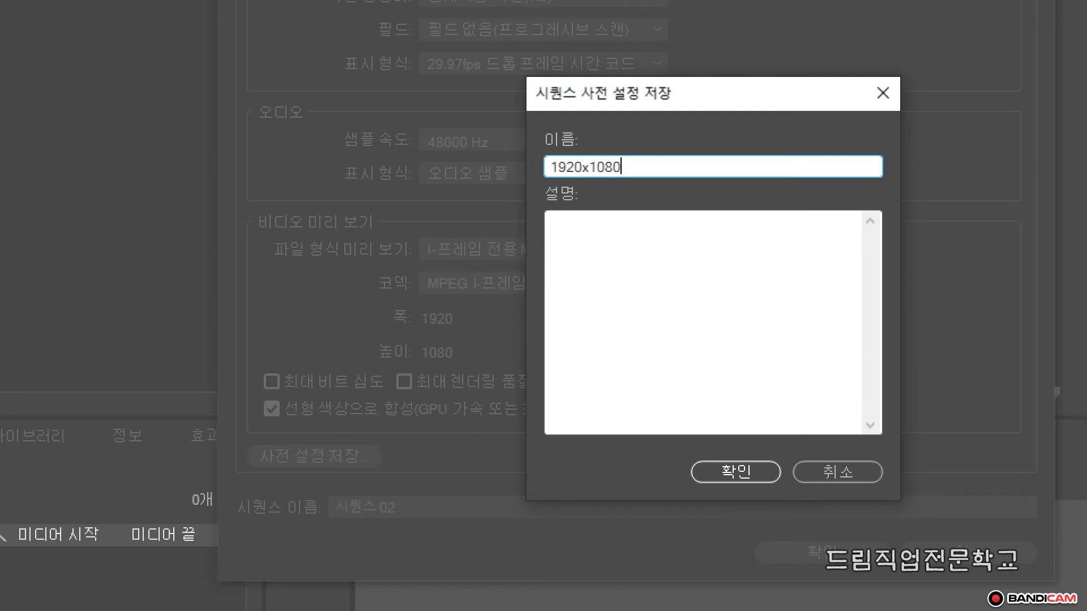
pyautogui.click(590, 168)
pyautogui.moveTo(589, 168); pyautogui.dragTo(582, 169)
pyautogui.click(653, 169)
pyautogui.click(736, 472)
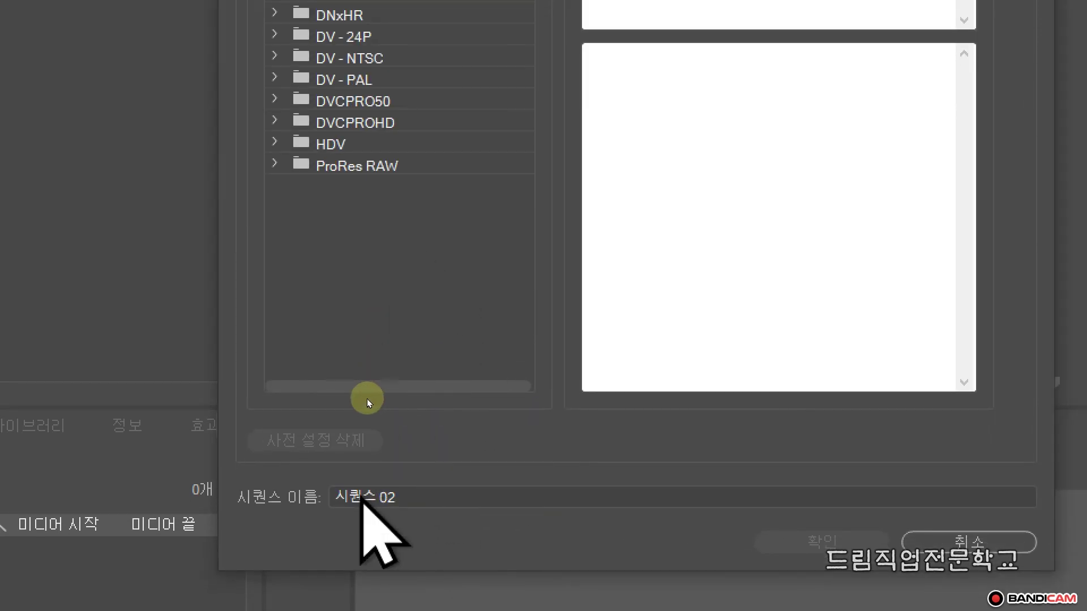
# Create a new sequence from the 1920x1080 preset in the 사용자 정의 folder
pyautogui.press('Escape')
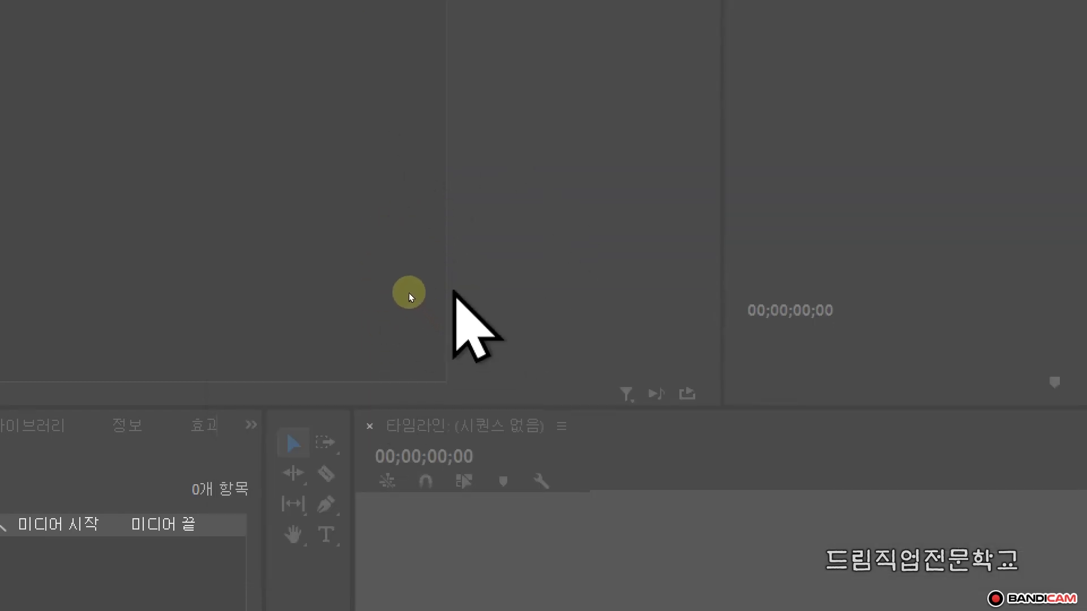
pyautogui.hotkey('ctrl', 'n')
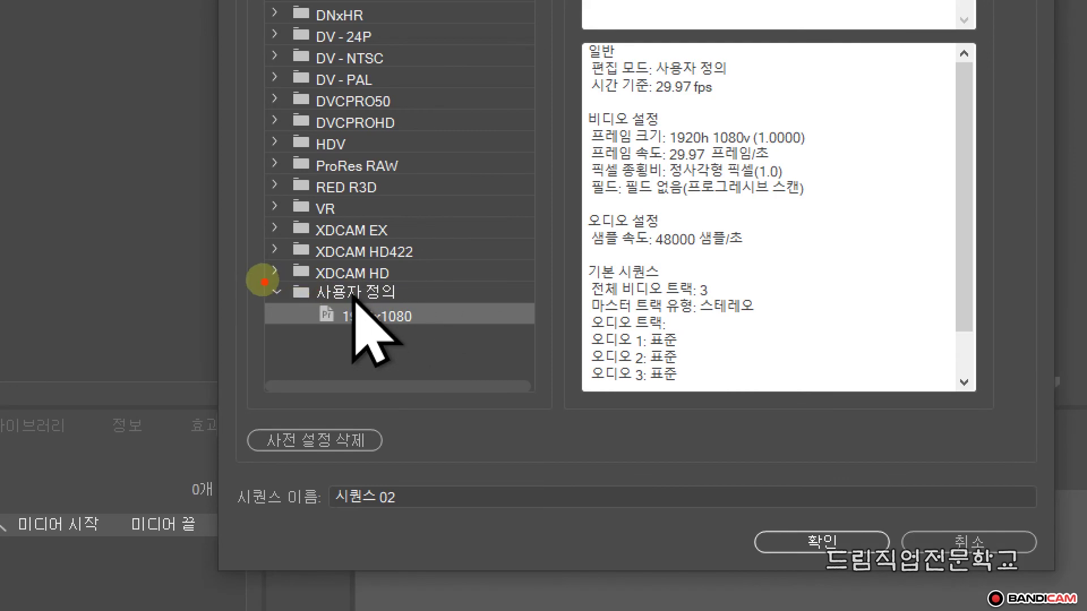
pyautogui.moveTo(261, 274)
pyautogui.mouseDown()
pyautogui.moveTo(255, 338)
pyautogui.moveTo(309, 350)
pyautogui.moveTo(420, 345)
pyautogui.moveTo(430, 299)
pyautogui.moveTo(268, 293)
pyautogui.mouseUp()
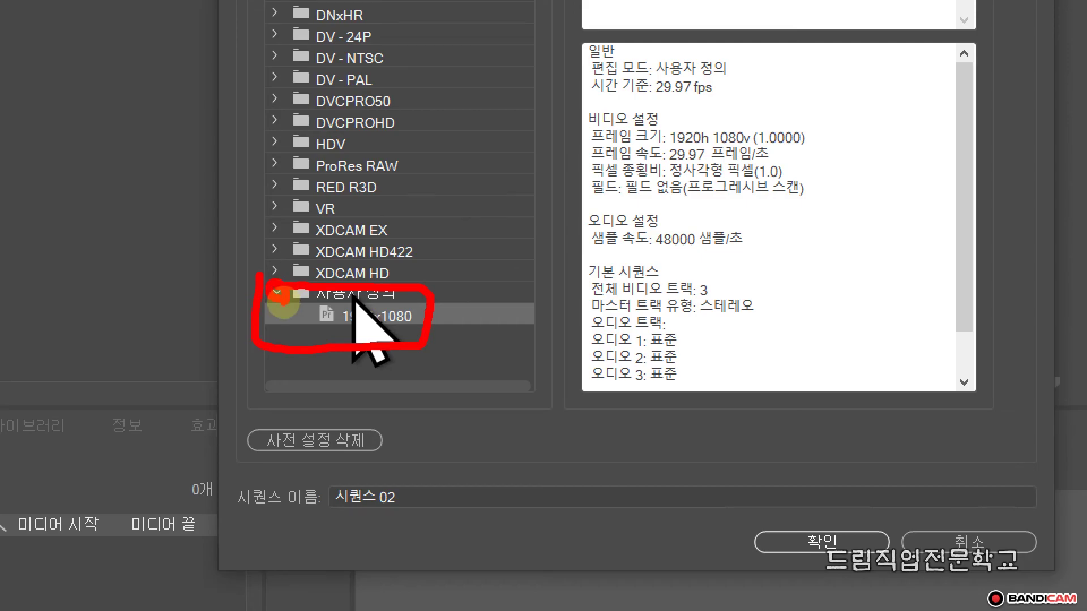
pyautogui.press('Escape')
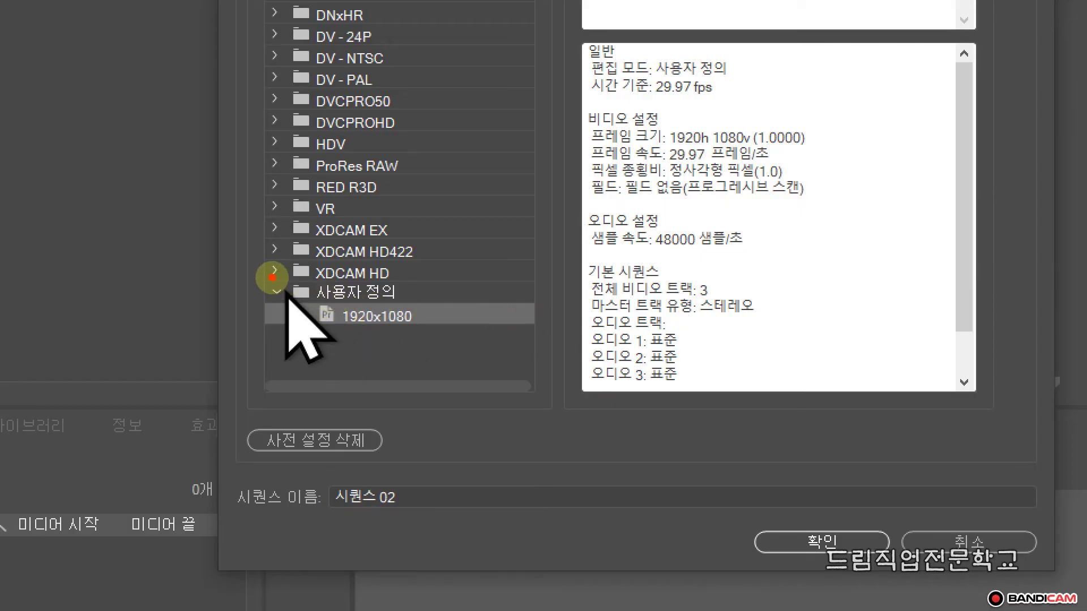
pyautogui.moveTo(265, 281)
pyautogui.mouseDown()
pyautogui.moveTo(265, 316)
pyautogui.moveTo(287, 338)
pyautogui.moveTo(410, 343)
pyautogui.moveTo(422, 304)
pyautogui.moveTo(274, 283)
pyautogui.mouseUp()
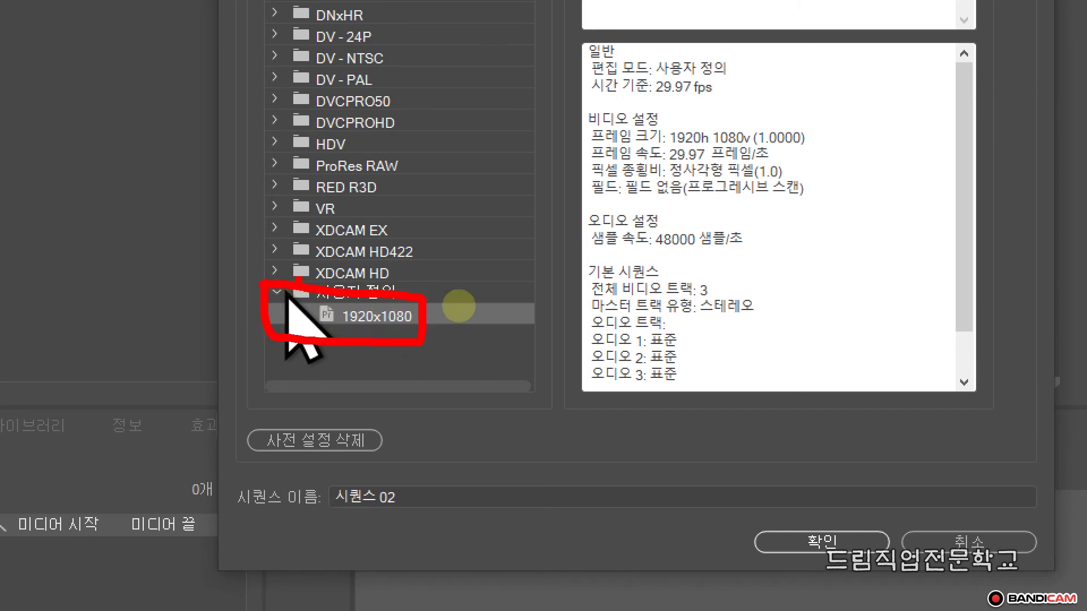
pyautogui.click(375, 312)
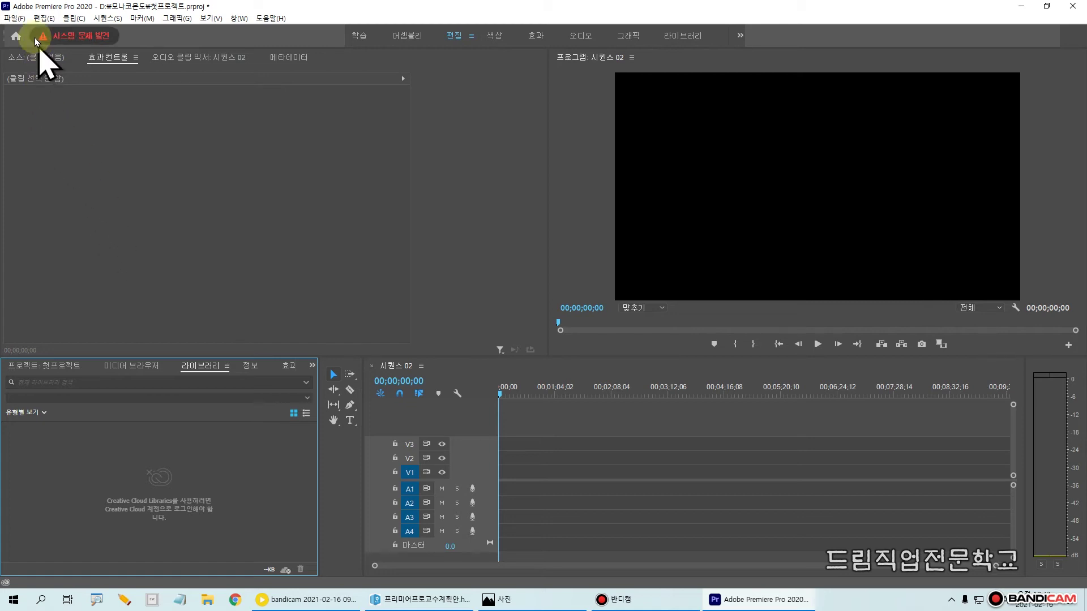
# Begin another new sequence and set its editing mode to 사용자 정의 and its timebase to 29.97 프레임/초
pyautogui.click(8, 20)
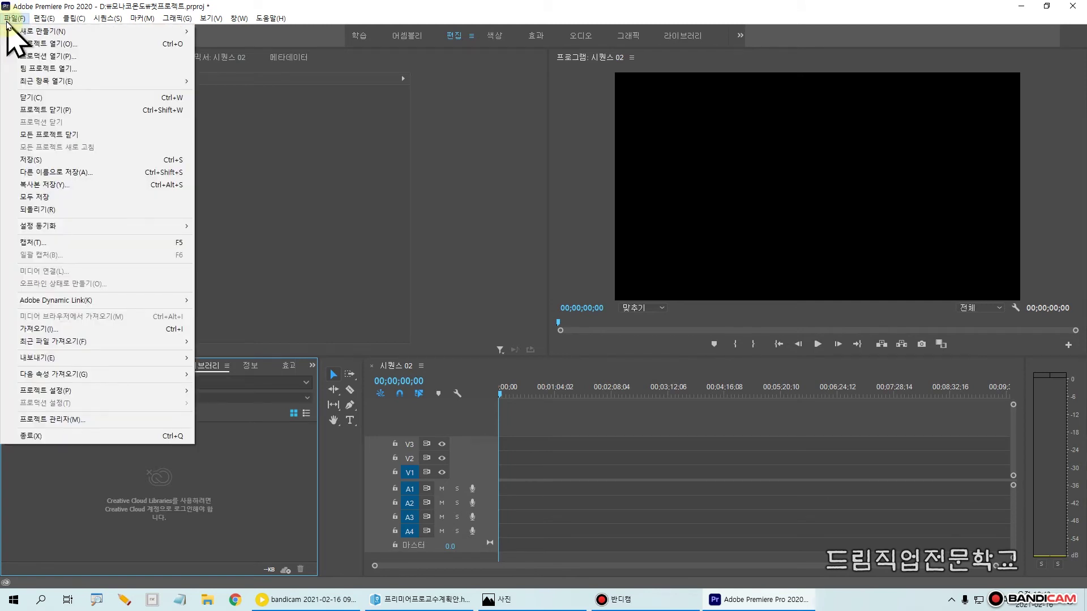
pyautogui.moveTo(12, 34)
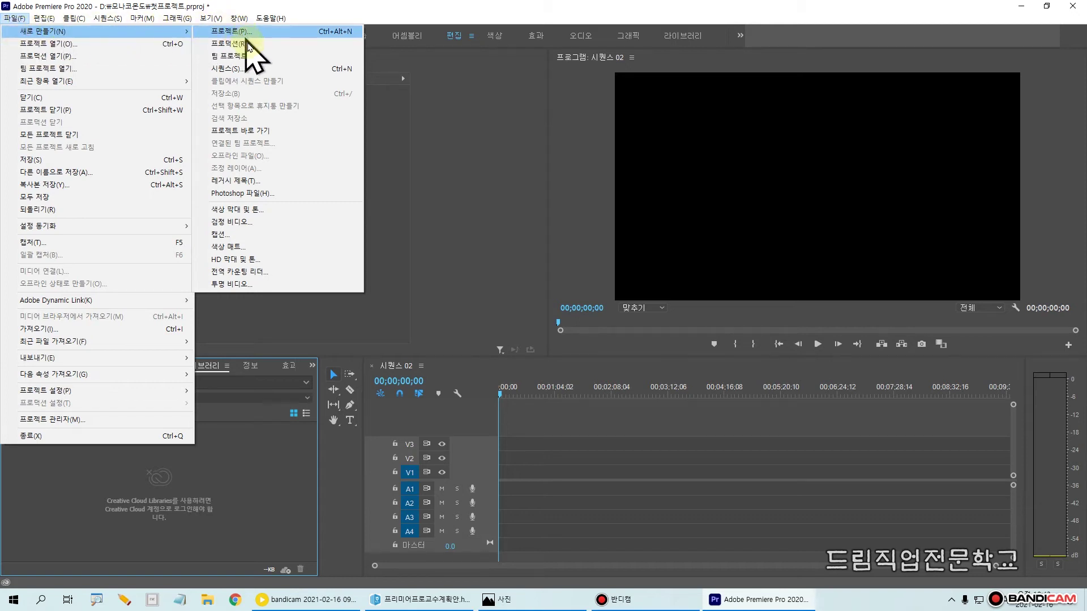
pyautogui.click(252, 70)
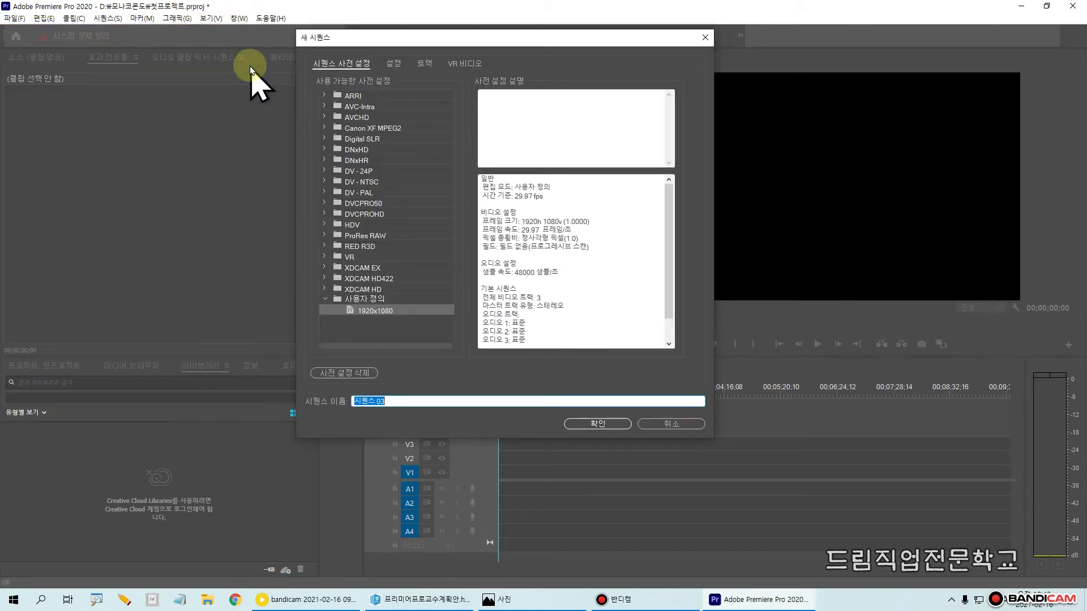
pyautogui.click(391, 65)
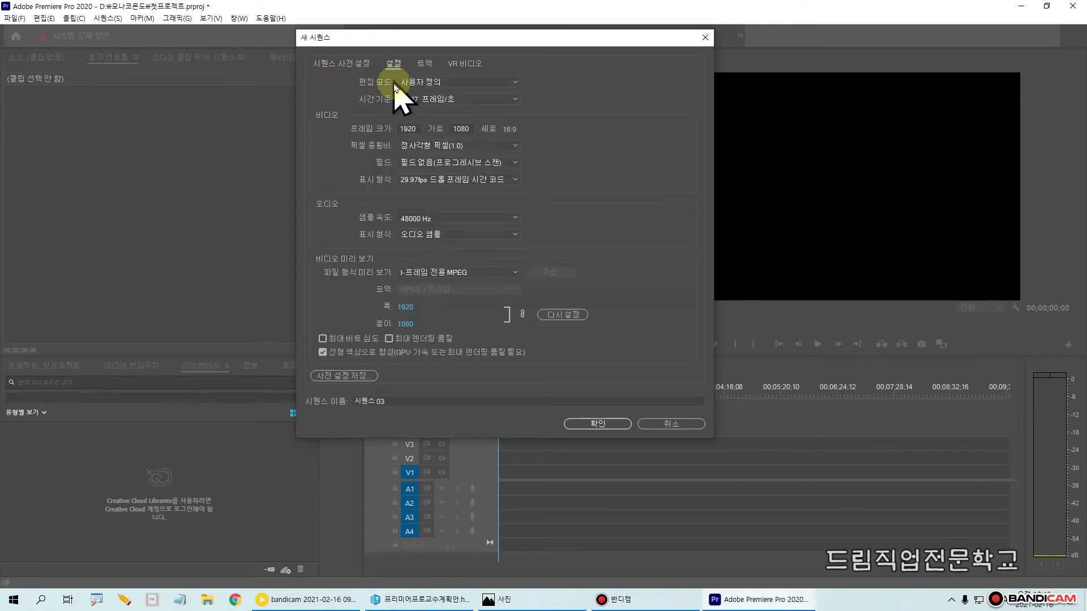
pyautogui.click(424, 83)
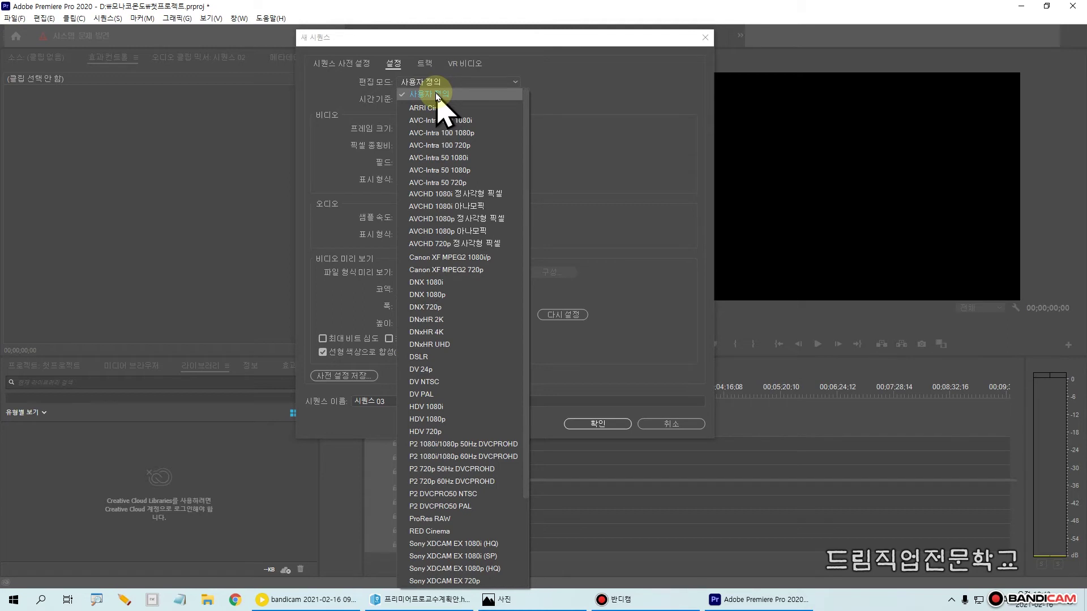
pyautogui.click(437, 95)
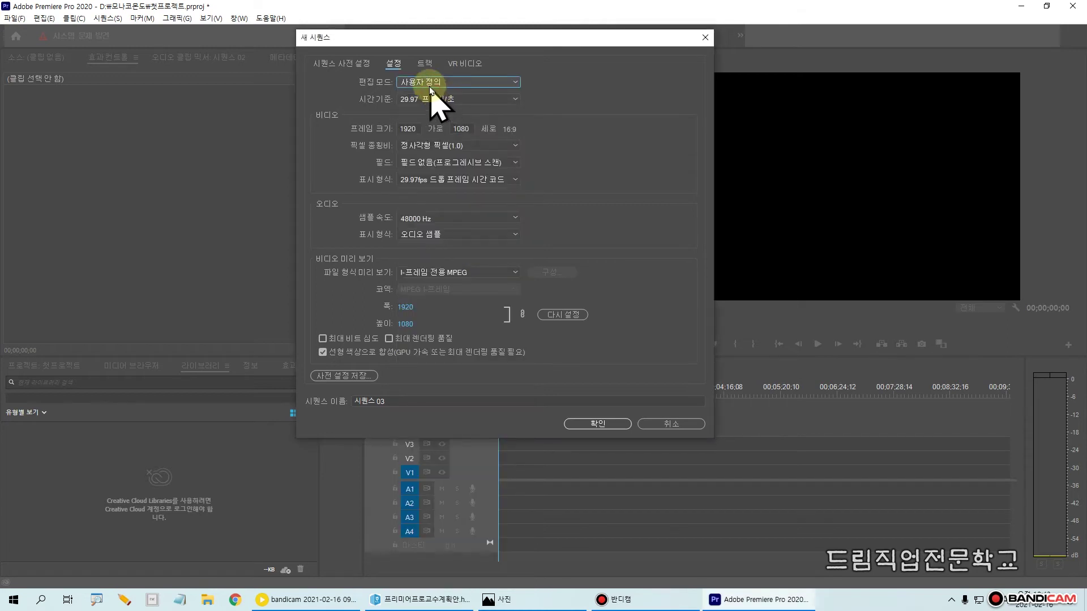
pyautogui.click(436, 99)
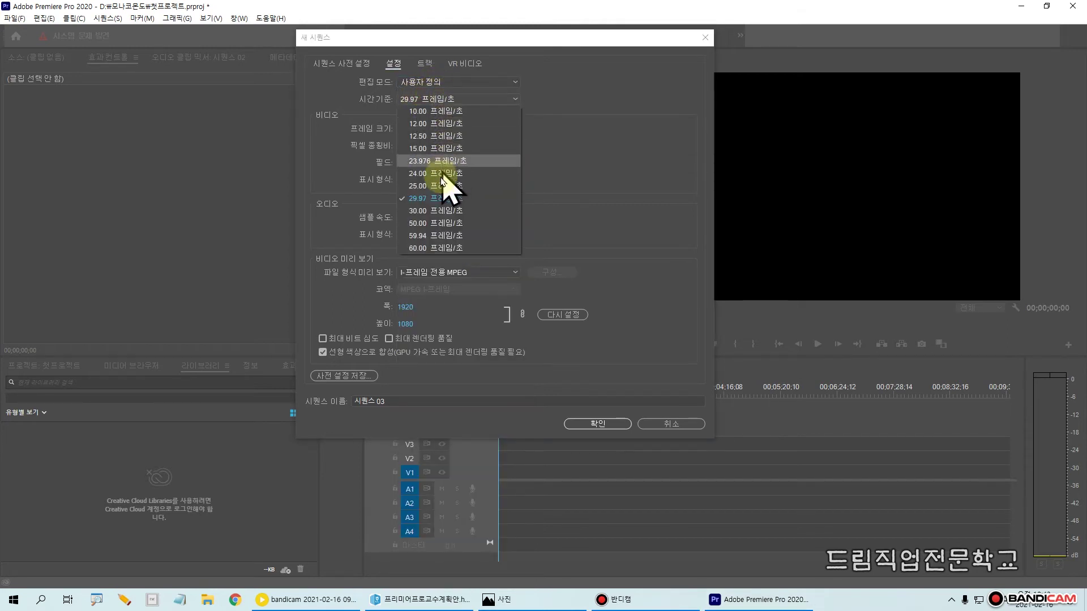
pyautogui.click(442, 199)
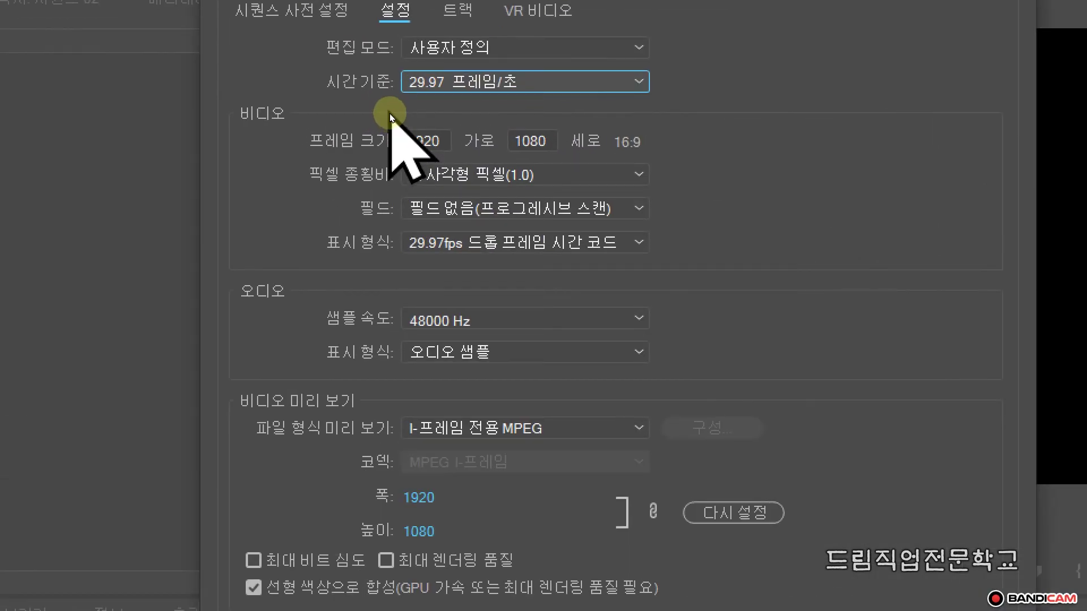
# Review the frame size, pixel aspect ratio, fields, display format, audio and video preview settings of the new sequence
pyautogui.moveTo(385, 107)
pyautogui.mouseDown()
pyautogui.moveTo(399, 152)
pyautogui.moveTo(453, 160)
pyautogui.moveTo(459, 140)
pyautogui.moveTo(404, 127)
pyautogui.mouseUp()
pyautogui.moveTo(515, 116); pyautogui.dragTo(538, 113)
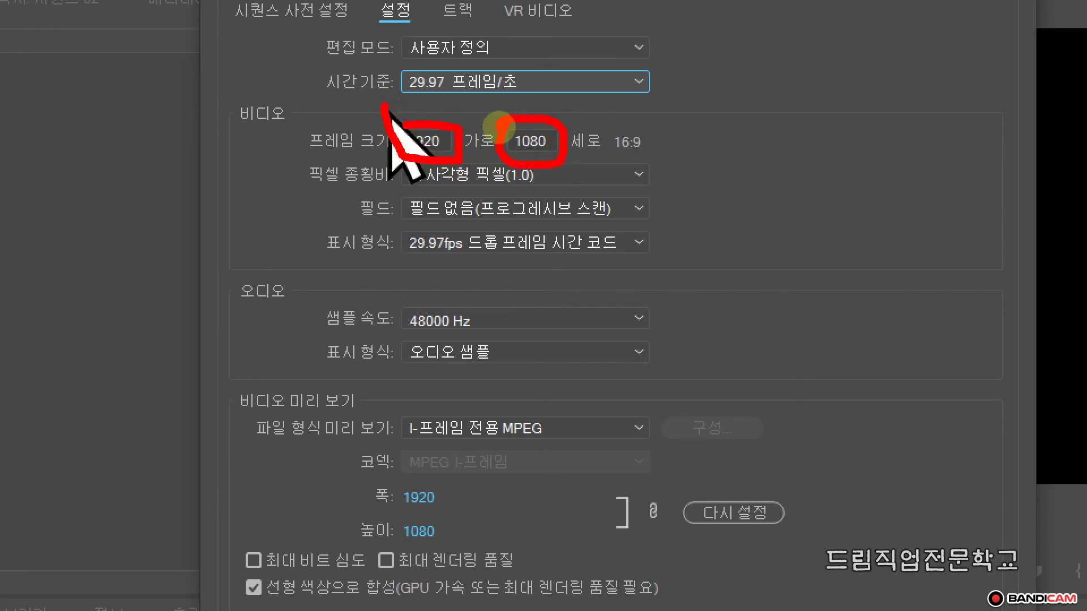
pyautogui.press('e')
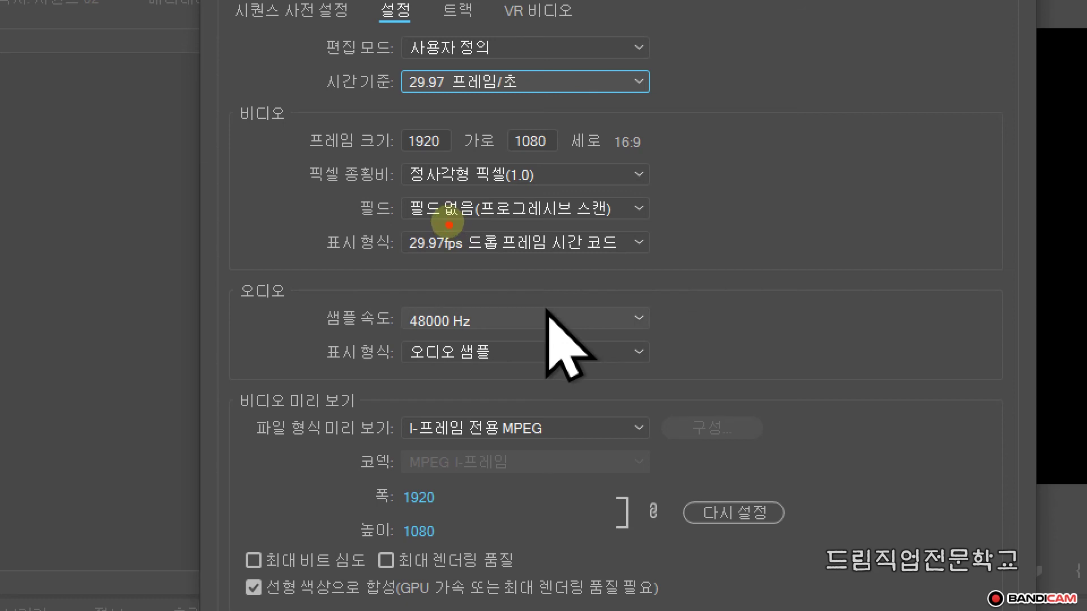
pyautogui.click(382, 117)
pyautogui.moveTo(291, 108)
pyautogui.mouseDown()
pyautogui.moveTo(498, 165)
pyautogui.moveTo(690, 164)
pyautogui.mouseUp()
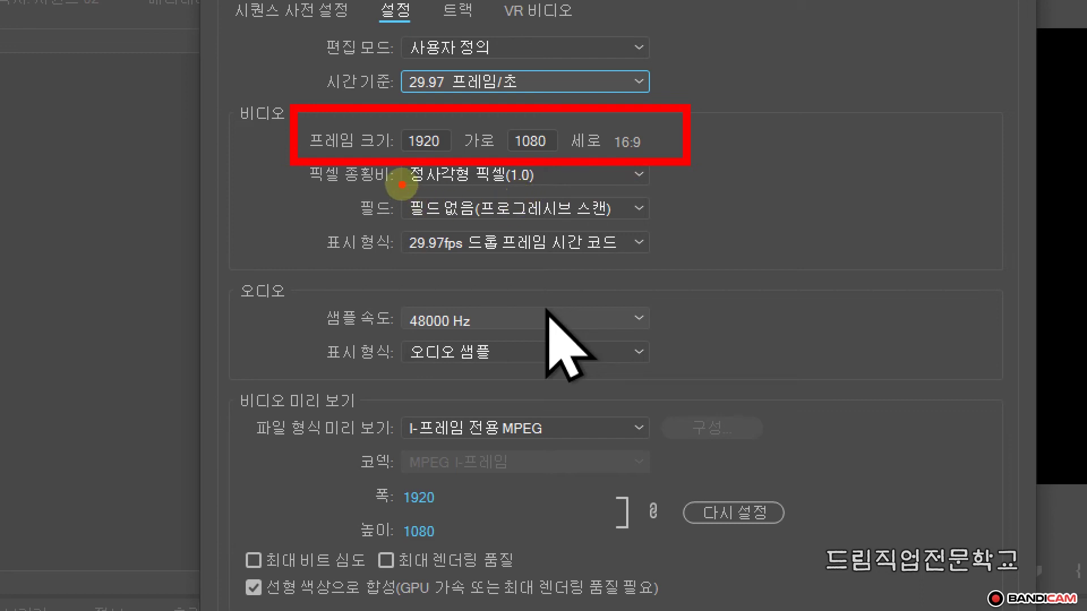
pyautogui.moveTo(389, 164)
pyautogui.mouseDown()
pyautogui.moveTo(389, 196)
pyautogui.moveTo(553, 192)
pyautogui.moveTo(556, 165)
pyautogui.moveTo(392, 160)
pyautogui.moveTo(387, 173)
pyautogui.mouseUp()
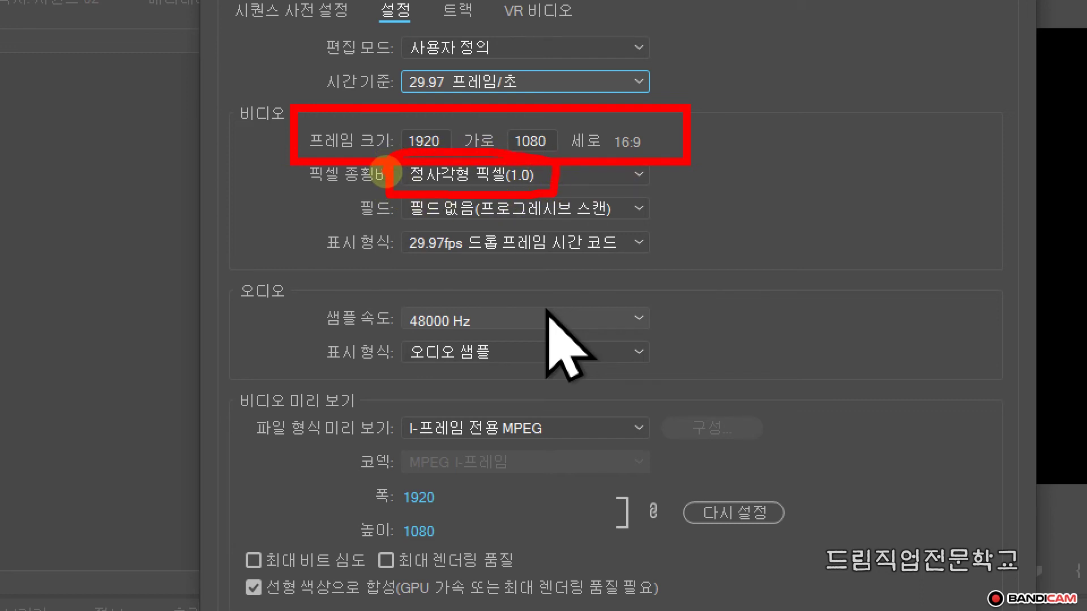
pyautogui.moveTo(419, 198)
pyautogui.mouseDown()
pyautogui.moveTo(416, 206)
pyautogui.moveTo(475, 226)
pyautogui.moveTo(618, 220)
pyautogui.moveTo(422, 194)
pyautogui.mouseUp()
pyautogui.moveTo(445, 257)
pyautogui.mouseDown()
pyautogui.moveTo(413, 258)
pyautogui.moveTo(589, 267)
pyautogui.moveTo(503, 214)
pyautogui.mouseUp()
pyautogui.moveTo(392, 249)
pyautogui.mouseDown()
pyautogui.moveTo(439, 271)
pyautogui.moveTo(562, 266)
pyautogui.mouseUp()
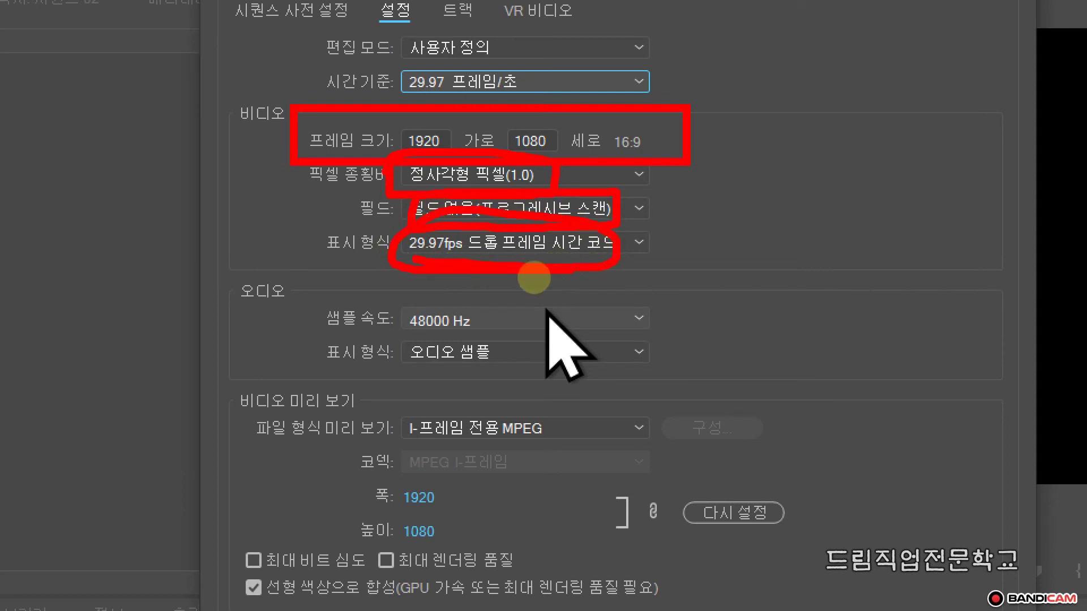
pyautogui.moveTo(418, 262)
pyautogui.mouseDown()
pyautogui.moveTo(346, 573)
pyautogui.moveTo(582, 364)
pyautogui.mouseUp()
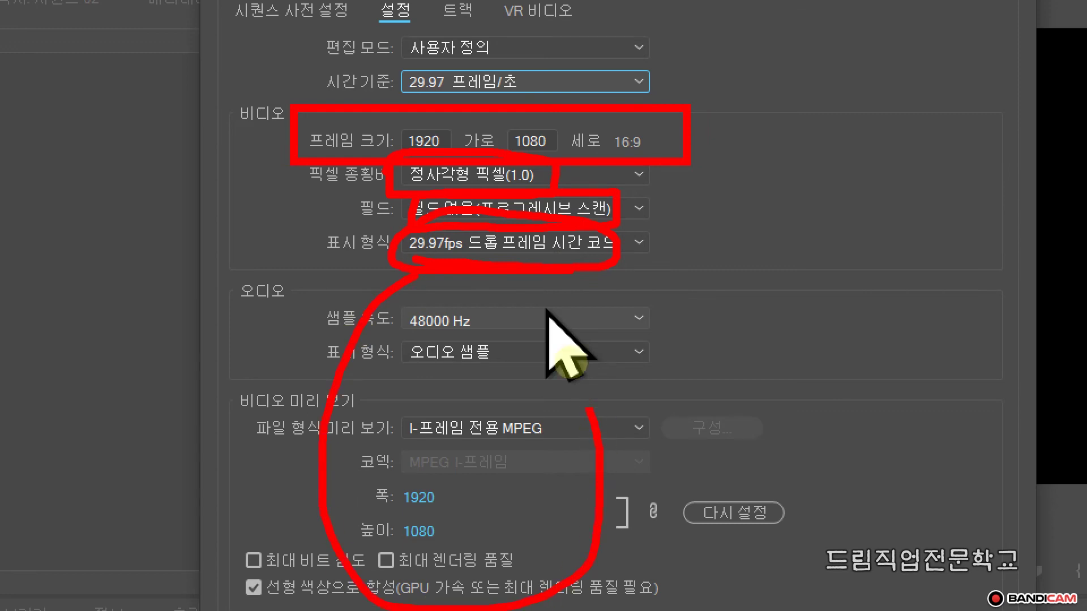
pyautogui.press('Escape')
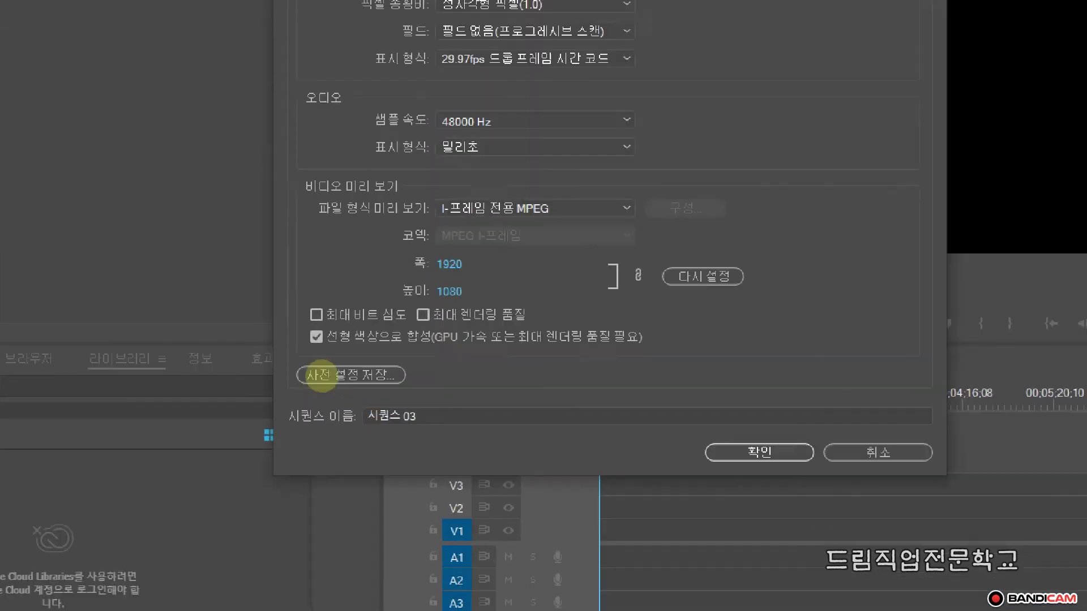
# Save the new sequence's settings as a preset named 1920x1080, overwriting the existing preset of that name
pyautogui.moveTo(302, 362); pyautogui.dragTo(379, 396)
pyautogui.moveTo(450, 429)
pyautogui.mouseDown()
pyautogui.moveTo(564, 312)
pyautogui.moveTo(248, 309)
pyautogui.moveTo(220, 345)
pyautogui.mouseUp()
pyautogui.moveTo(365, 362)
pyautogui.mouseDown()
pyautogui.moveTo(402, 373)
pyautogui.moveTo(416, 348)
pyautogui.mouseUp()
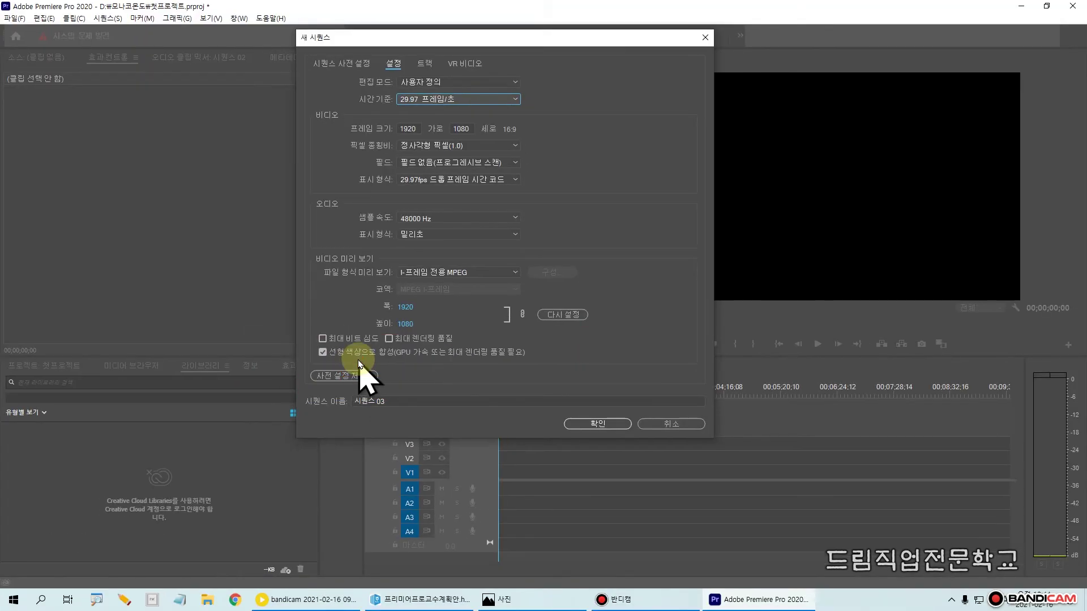
pyautogui.click(361, 375)
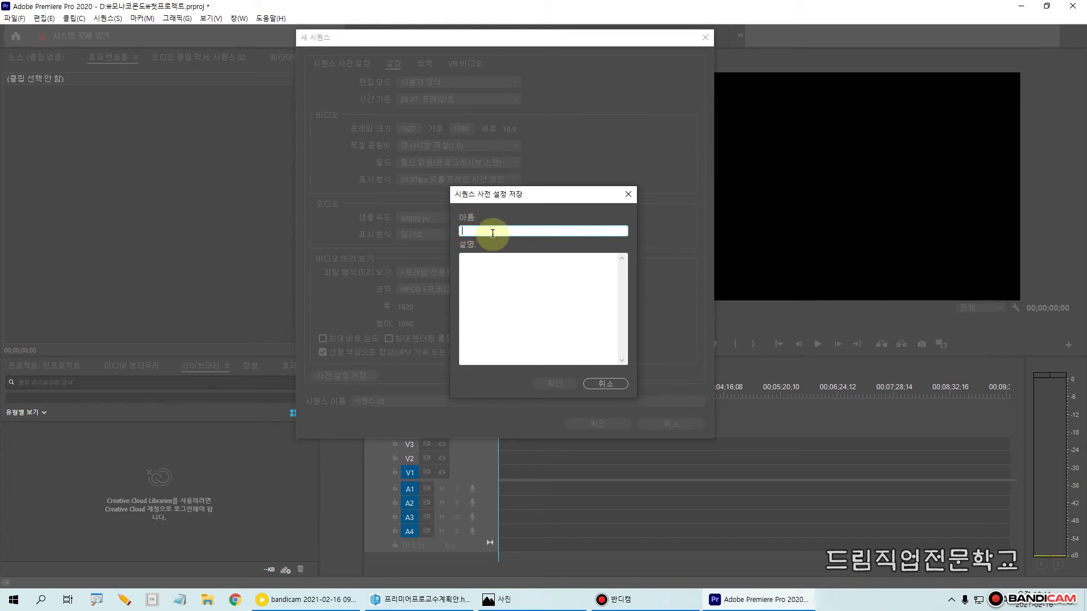
pyautogui.write('1920x1080')
pyautogui.click(546, 384)
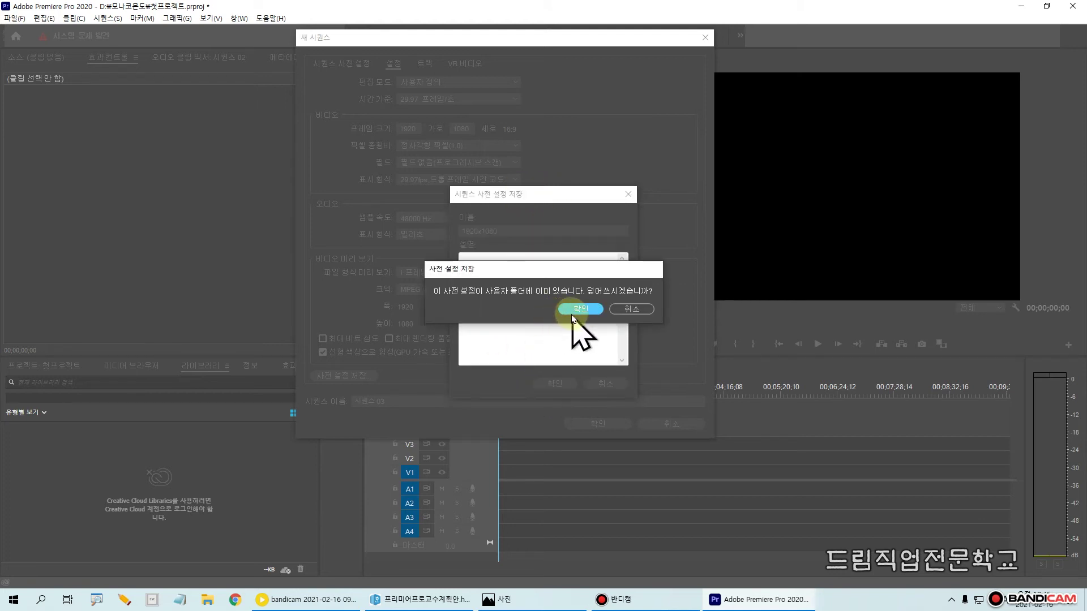
pyautogui.click(575, 310)
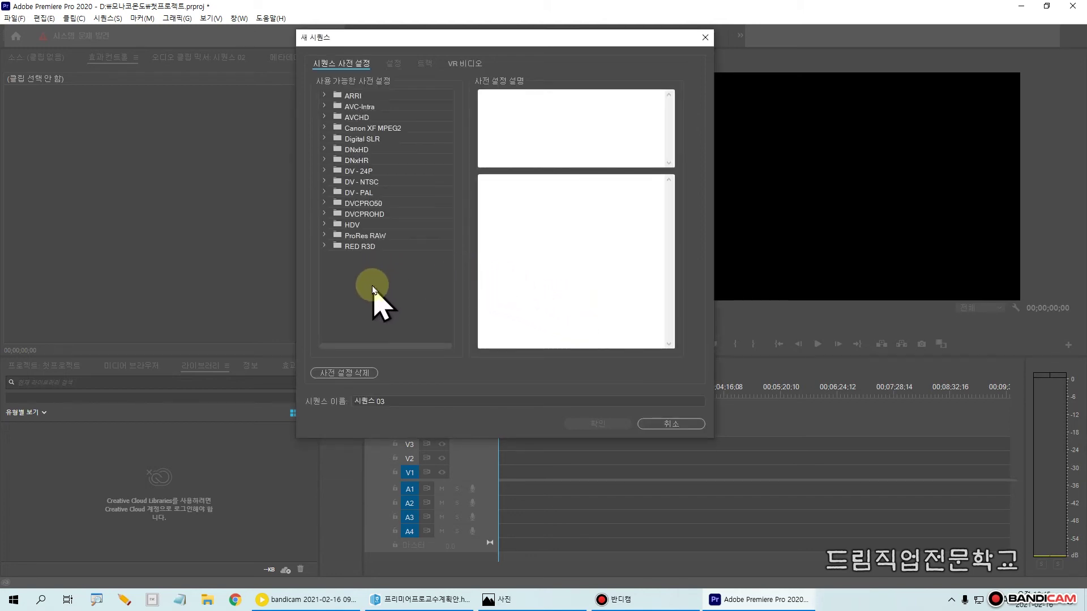
# Name the new sequence based on the custom 1920x1080 preset 첫동영상만들기
pyautogui.press('Escape')
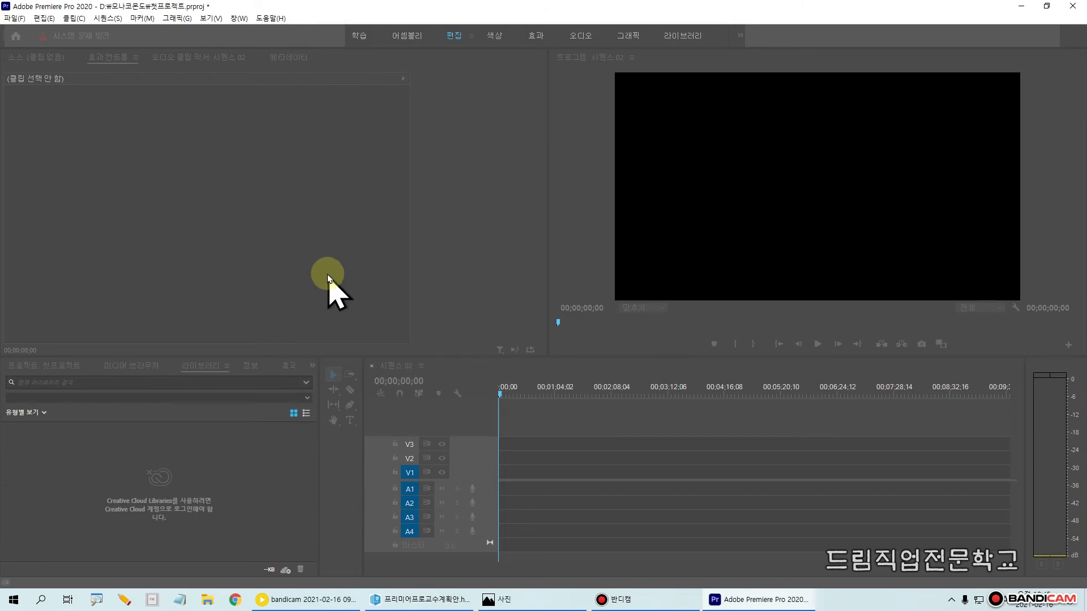
pyautogui.hotkey('ctrl', 'n')
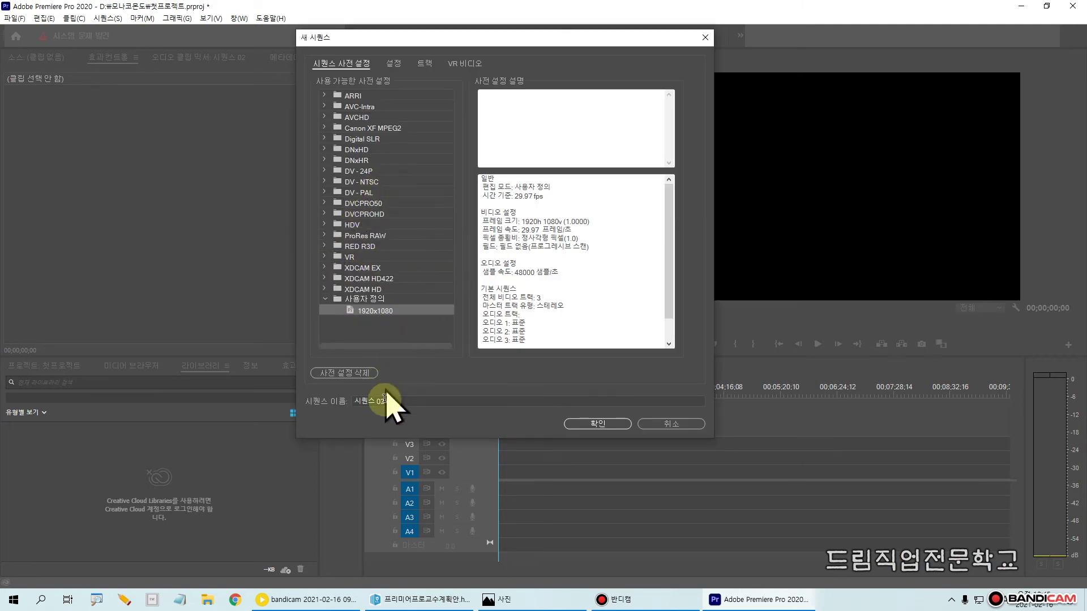
pyautogui.moveTo(304, 385)
pyautogui.mouseDown()
pyautogui.moveTo(304, 409)
pyautogui.moveTo(329, 416)
pyautogui.moveTo(386, 417)
pyautogui.moveTo(394, 405)
pyautogui.moveTo(397, 382)
pyautogui.moveTo(306, 378)
pyautogui.mouseUp()
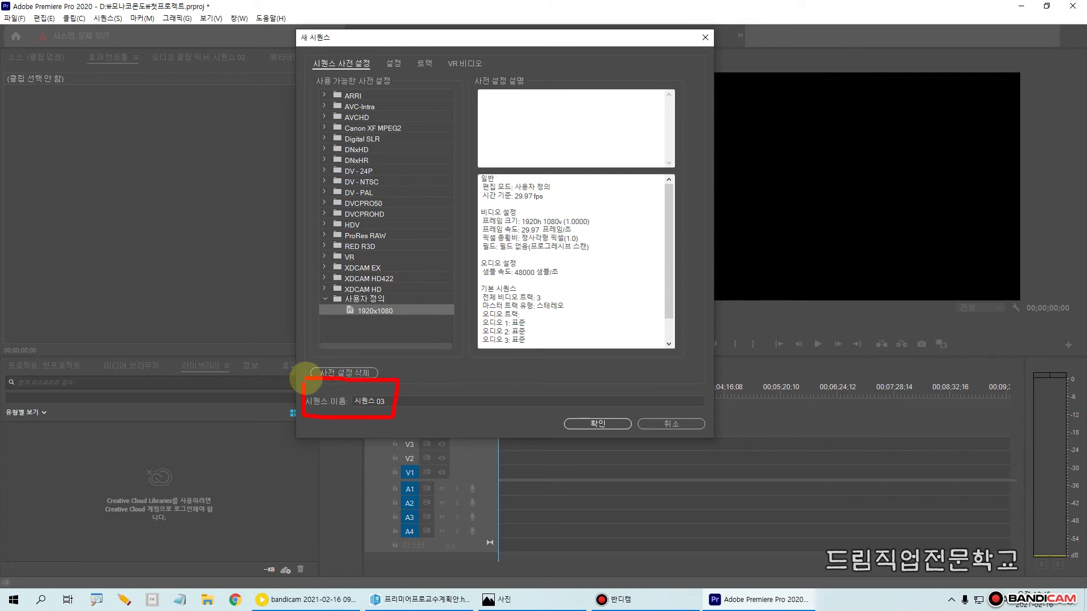
pyautogui.moveTo(368, 391)
pyautogui.mouseDown()
pyautogui.moveTo(393, 399)
pyautogui.moveTo(340, 404)
pyautogui.mouseUp()
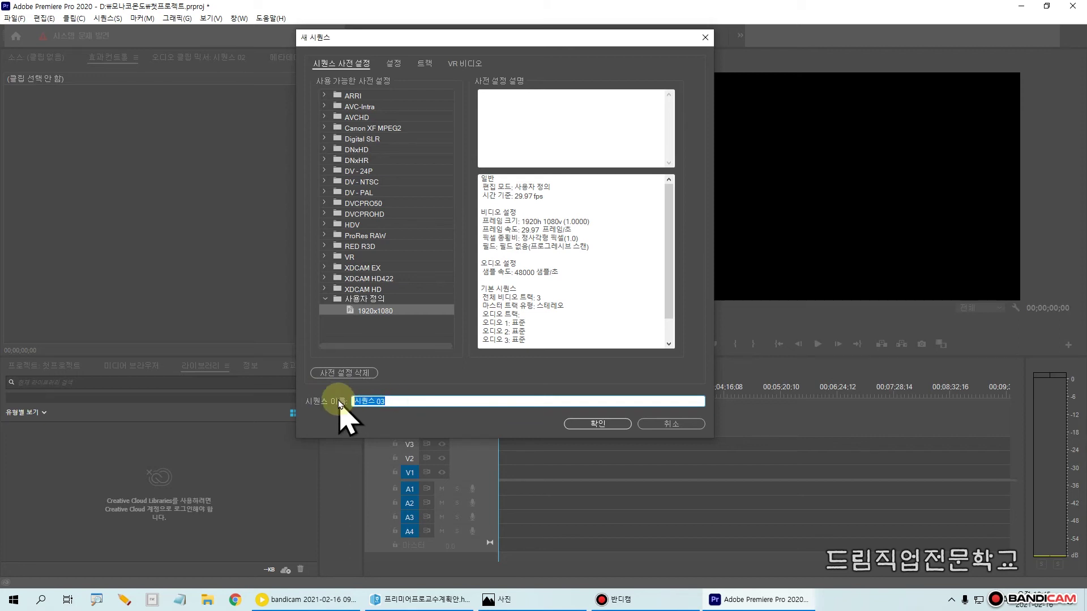
pyautogui.write('ㅊ')
pyautogui.press('BackSpace')
pyautogui.write('ㅊ동ㅇ상만들')
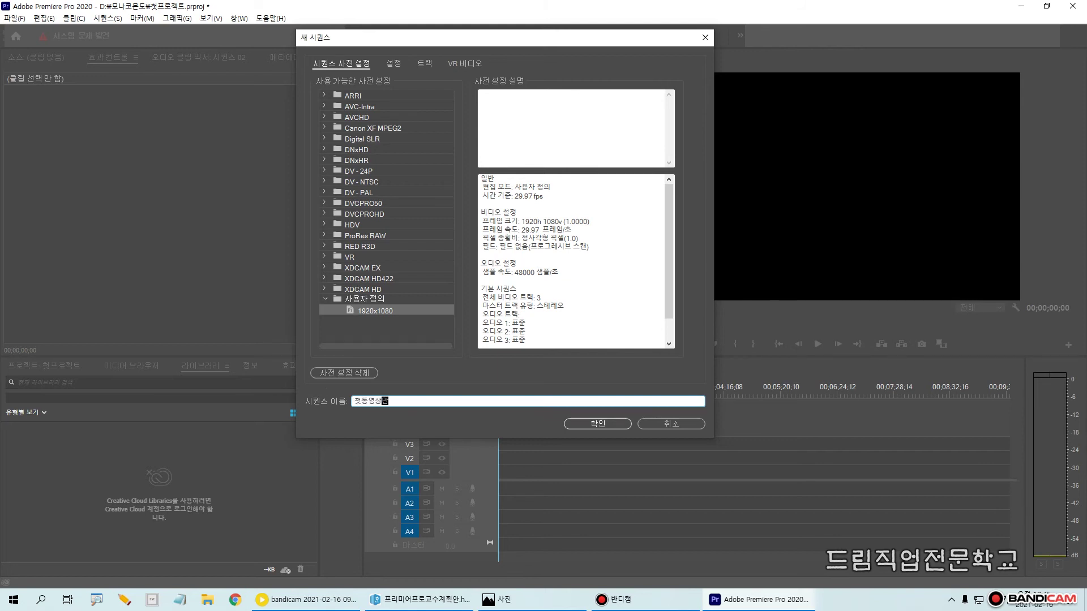
pyautogui.write('기')
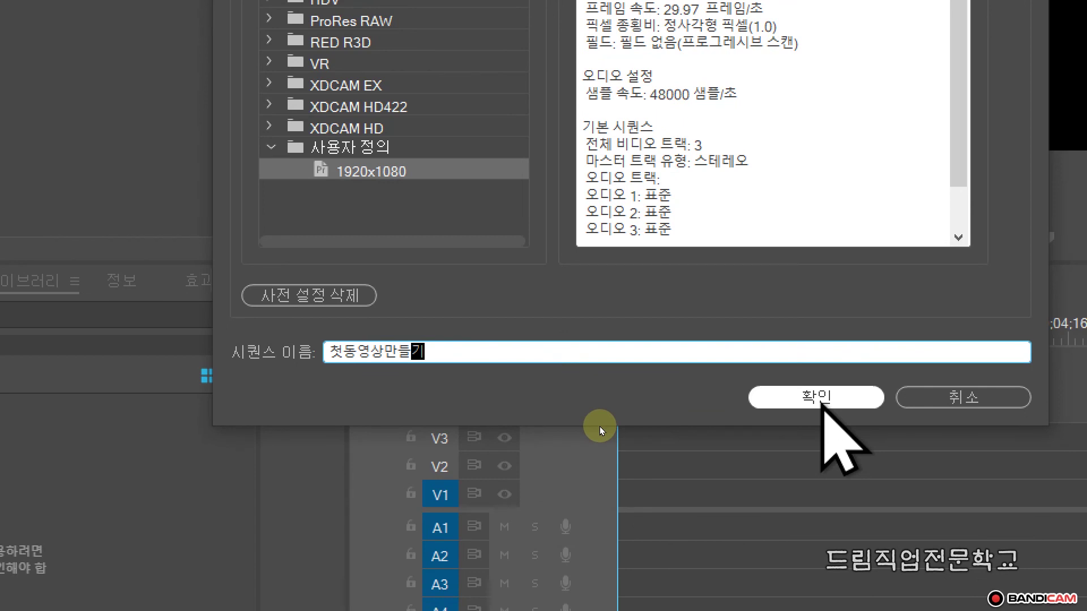
# Create the sequence 첫동영상만들기 from the custom 1920x1080 preset
pyautogui.click(822, 404)
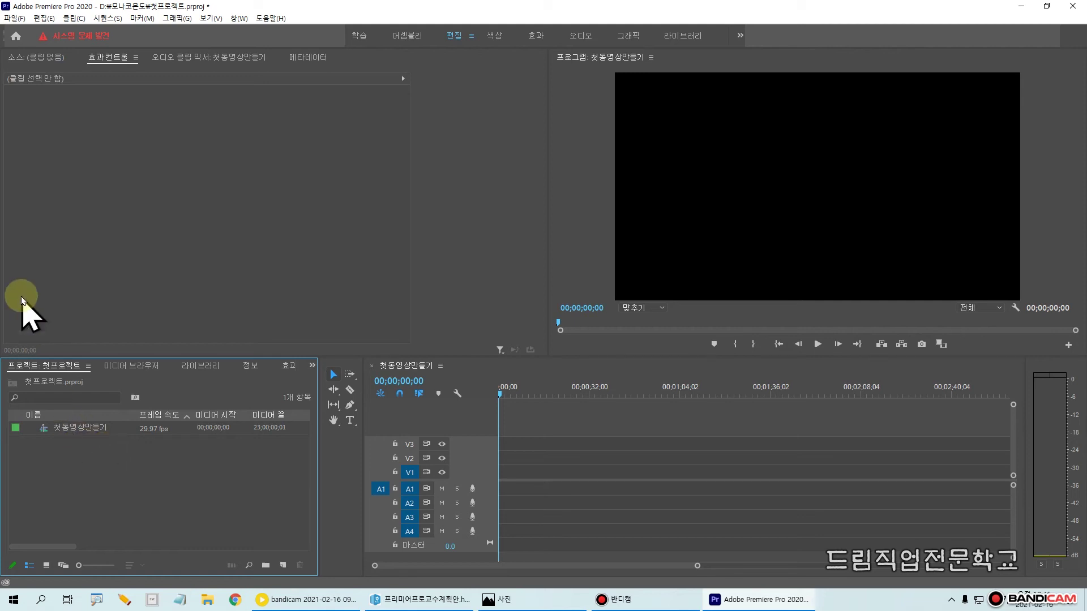
pyautogui.click(239, 19)
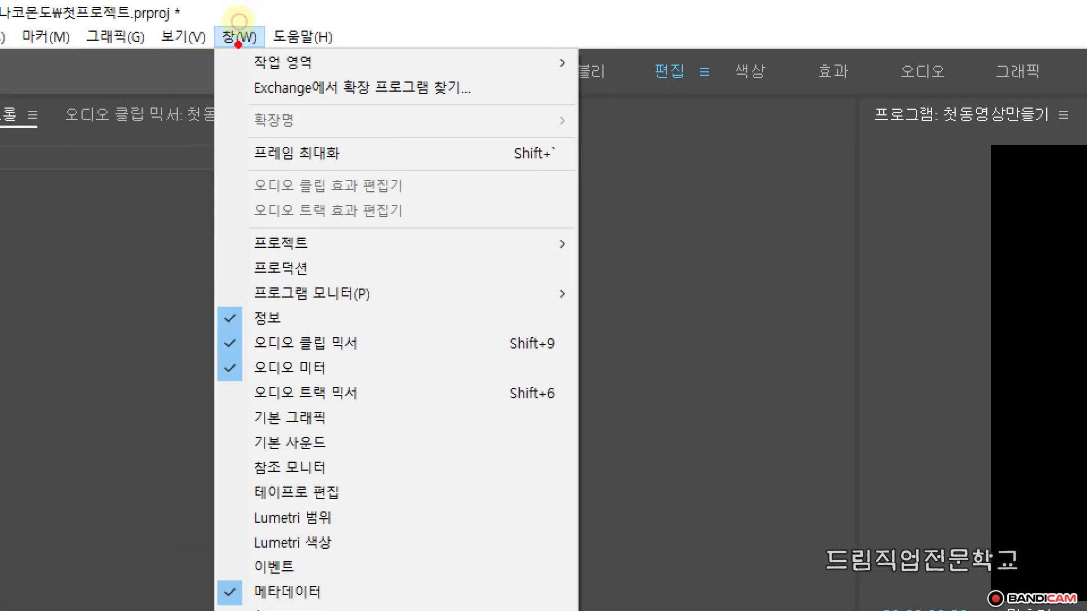
pyautogui.moveTo(215, 50)
pyautogui.mouseDown()
pyautogui.moveTo(263, 20)
pyautogui.moveTo(240, 71)
pyautogui.mouseUp()
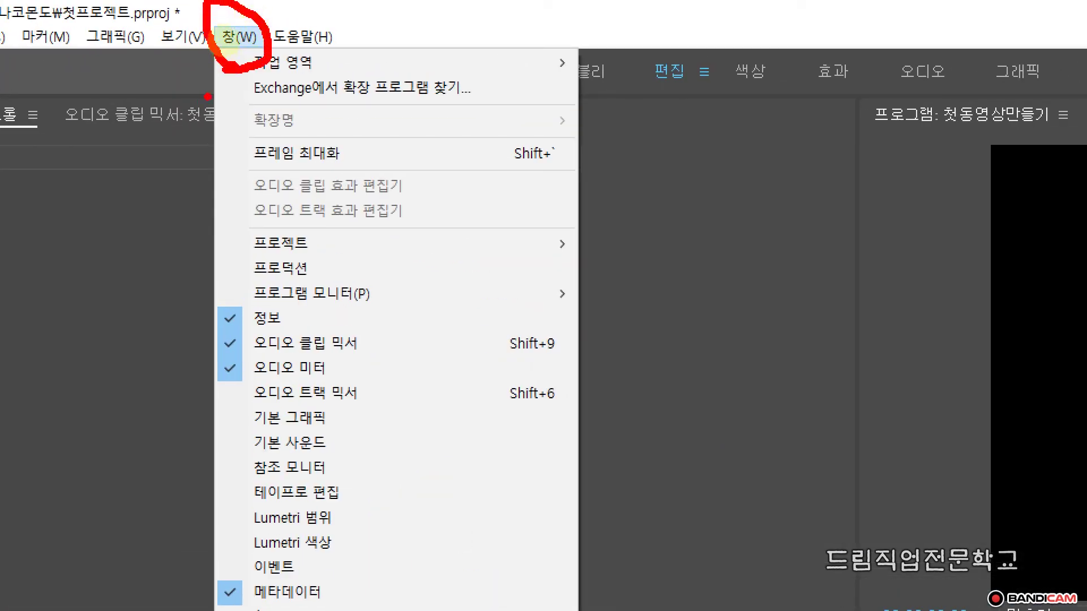
pyautogui.moveTo(337, 49)
pyautogui.mouseDown()
pyautogui.moveTo(339, 79)
pyautogui.moveTo(215, 88)
pyautogui.moveTo(218, 57)
pyautogui.moveTo(371, 46)
pyautogui.moveTo(374, 91)
pyautogui.mouseUp()
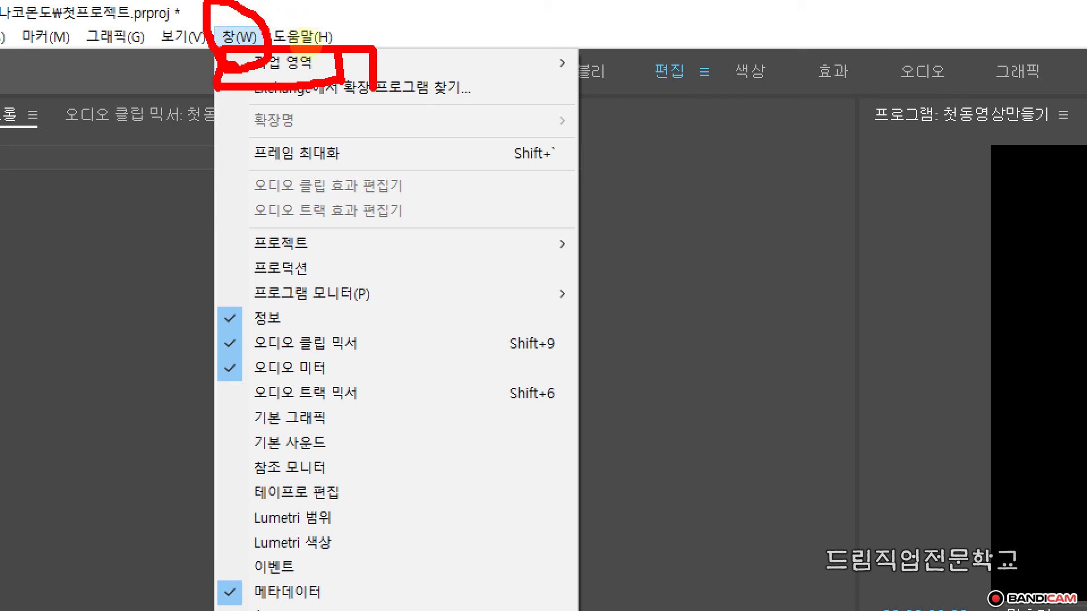
pyautogui.moveTo(569, 73)
pyautogui.mouseDown()
pyautogui.moveTo(550, 62)
pyautogui.moveTo(583, 45)
pyautogui.moveTo(586, 71)
pyautogui.mouseUp()
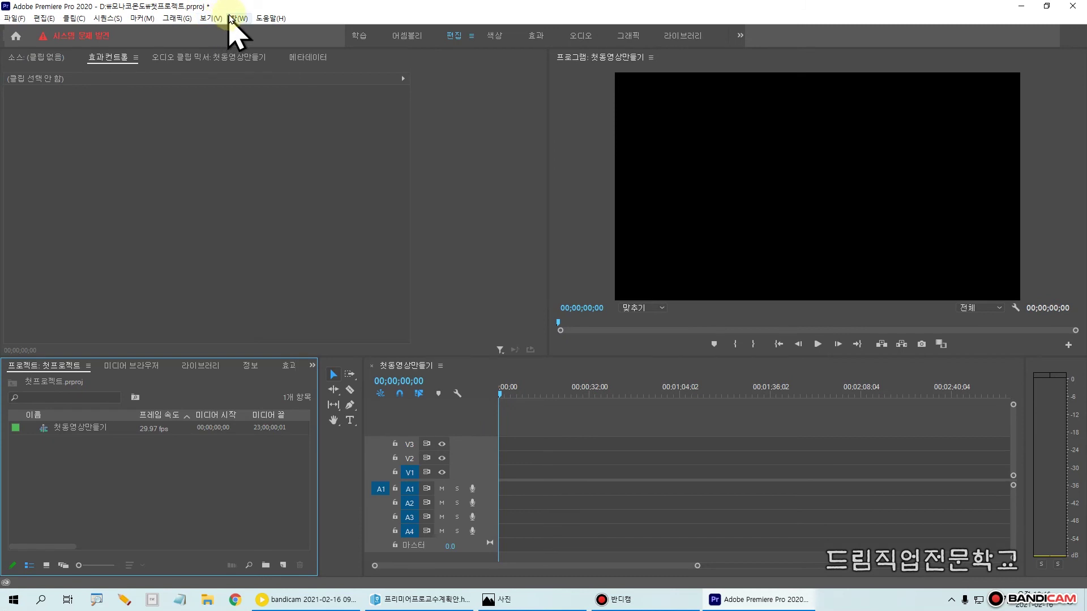
# Reset the 편집 workspace to its saved layout
pyautogui.click(238, 37)
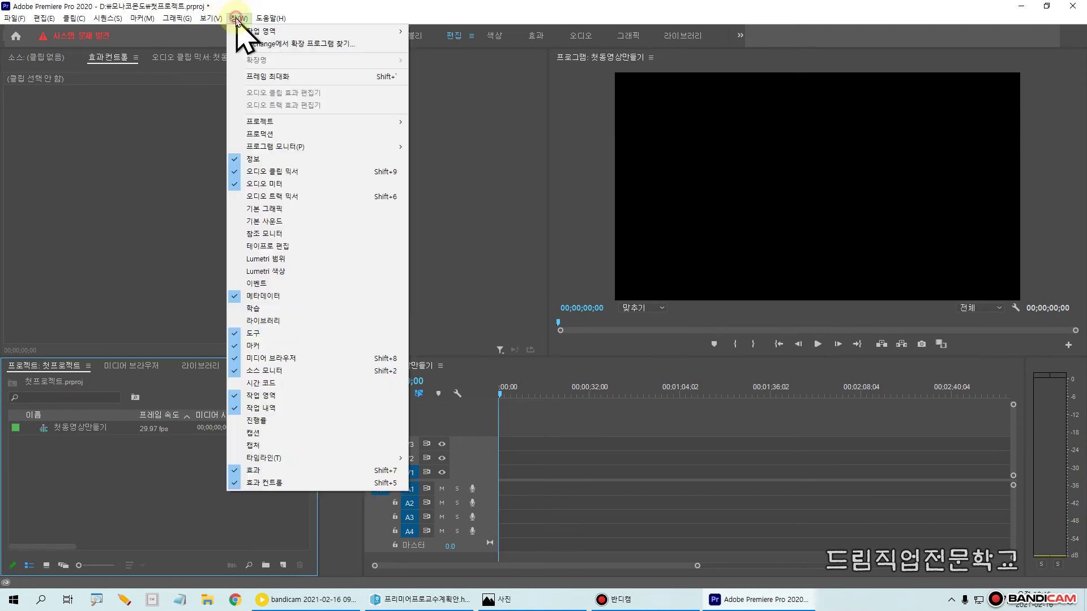
pyautogui.moveTo(249, 31)
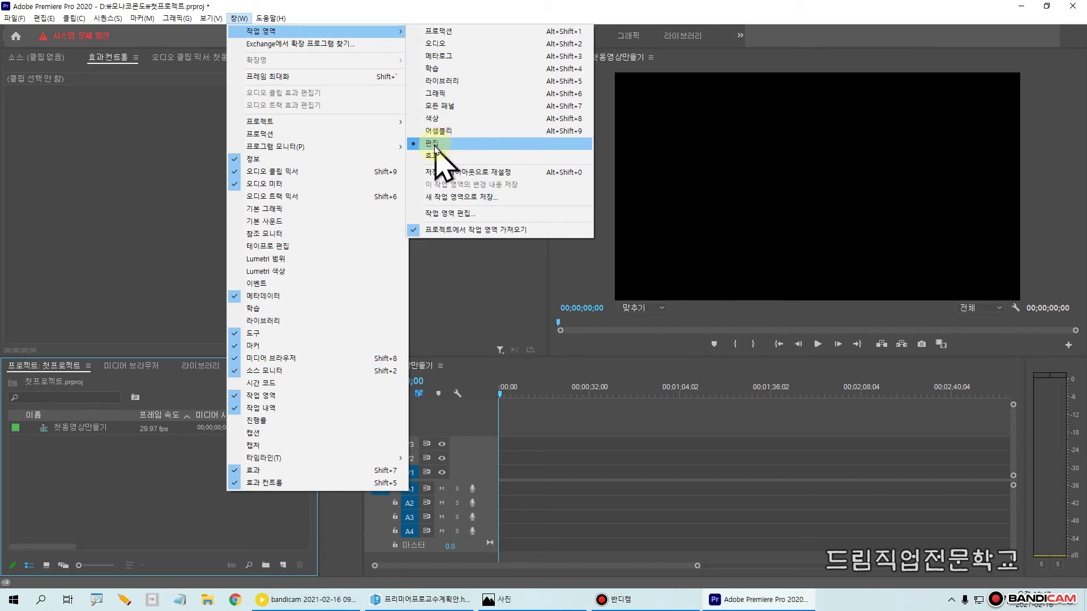
pyautogui.moveTo(402, 135)
pyautogui.mouseDown()
pyautogui.moveTo(402, 151)
pyautogui.moveTo(448, 153)
pyautogui.moveTo(448, 128)
pyautogui.moveTo(402, 131)
pyautogui.moveTo(472, 124)
pyautogui.mouseUp()
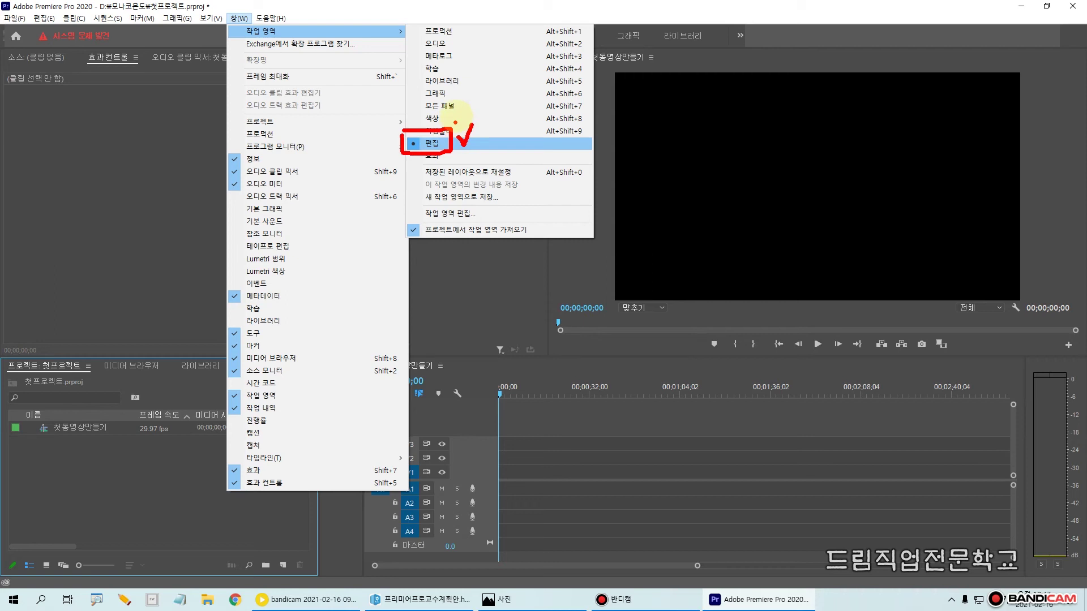
pyautogui.click(420, 152)
pyautogui.moveTo(413, 135); pyautogui.dragTo(414, 160)
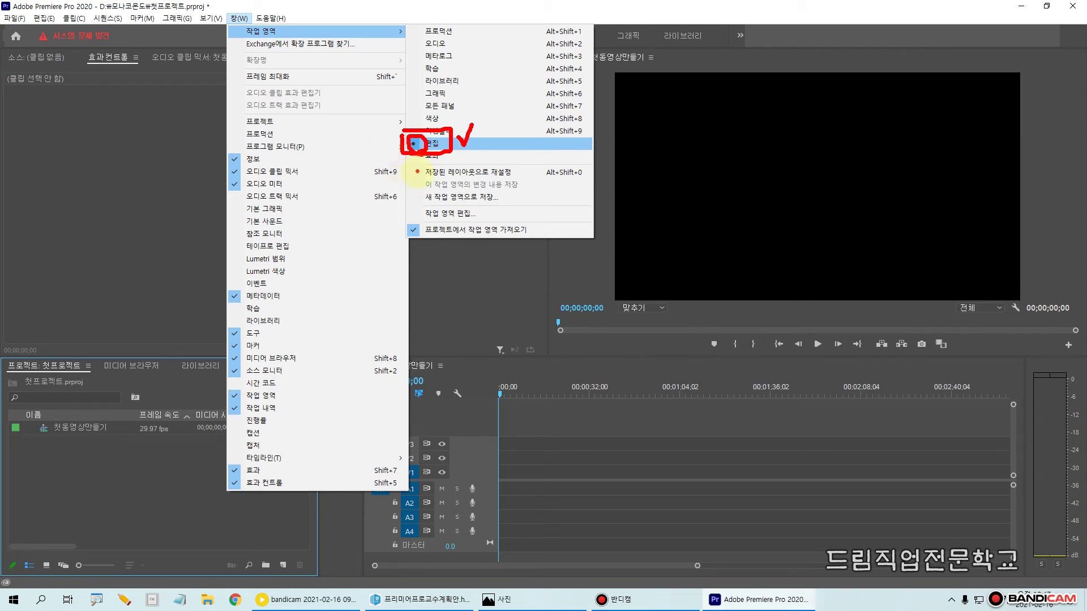
pyautogui.moveTo(414, 161)
pyautogui.mouseDown()
pyautogui.moveTo(414, 177)
pyautogui.moveTo(524, 187)
pyautogui.mouseUp()
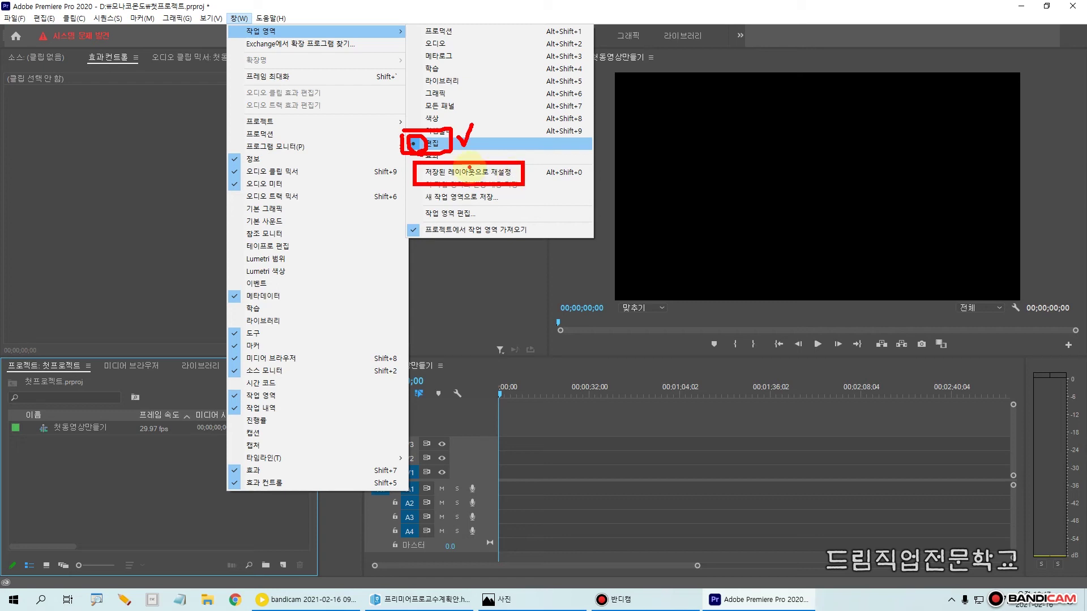
pyautogui.click(513, 174)
pyautogui.click(246, 17)
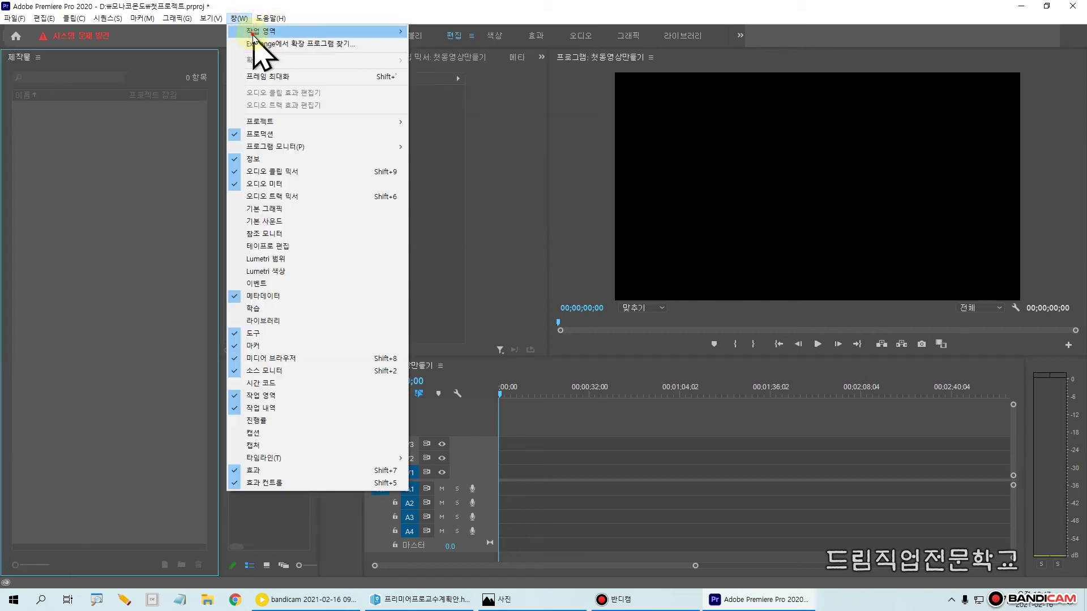
pyautogui.moveTo(368, 31)
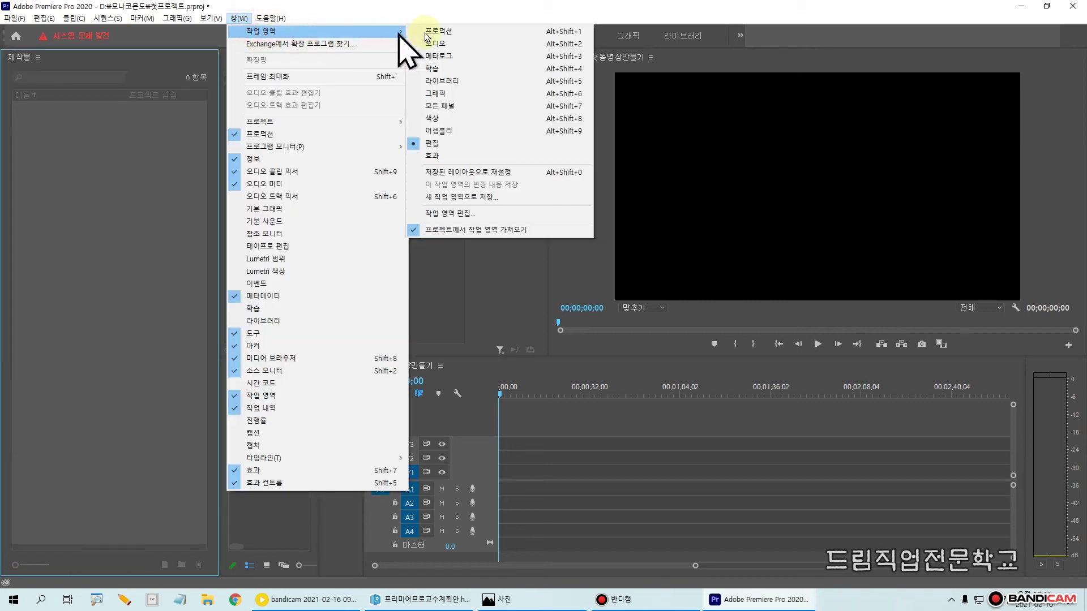
pyautogui.click(474, 172)
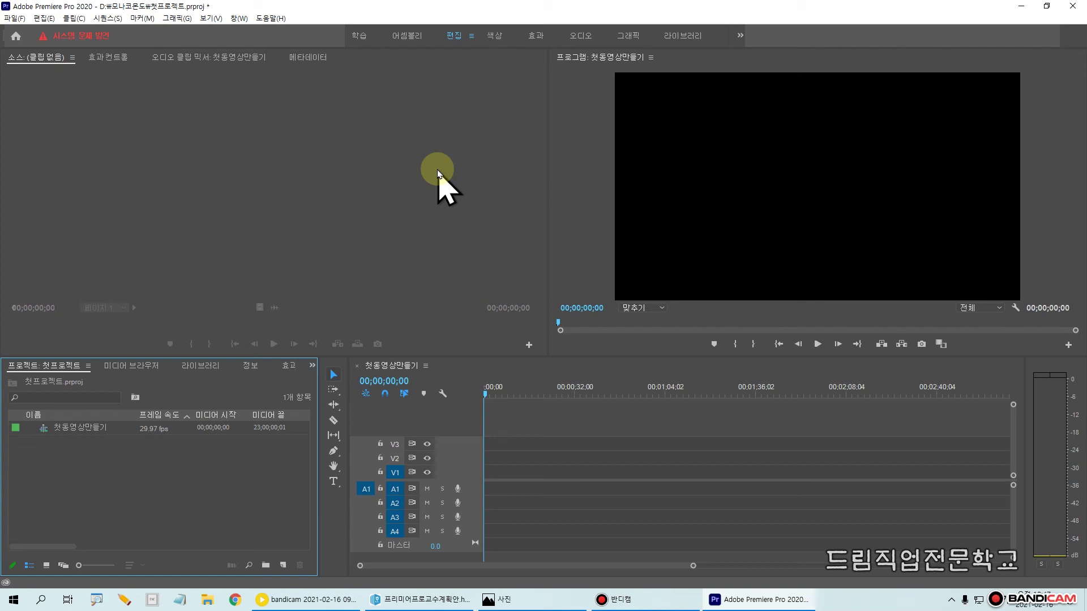
pyautogui.click(240, 18)
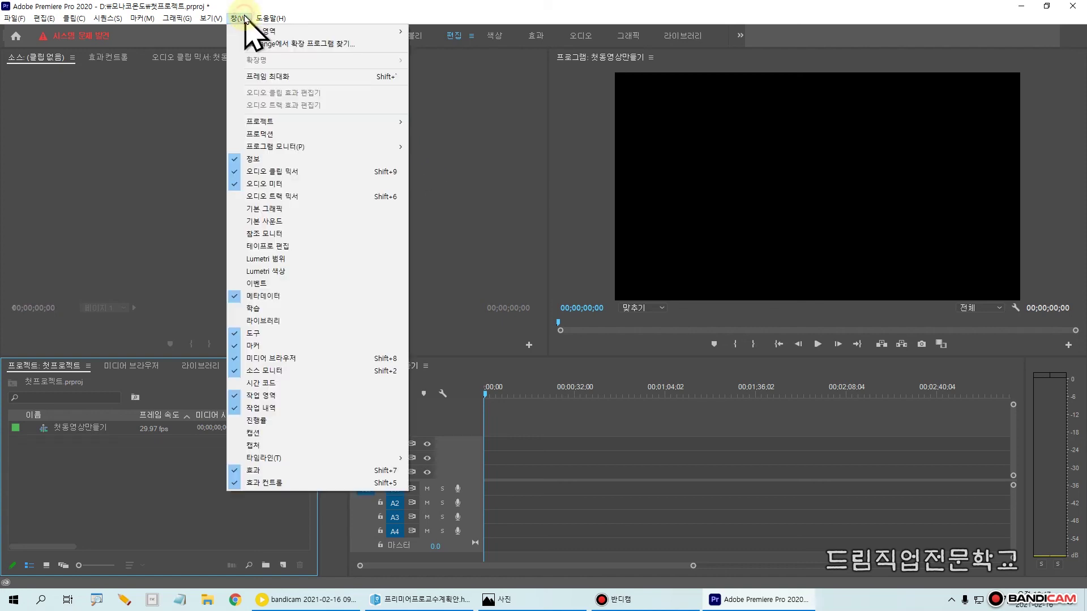
pyautogui.moveTo(300, 31)
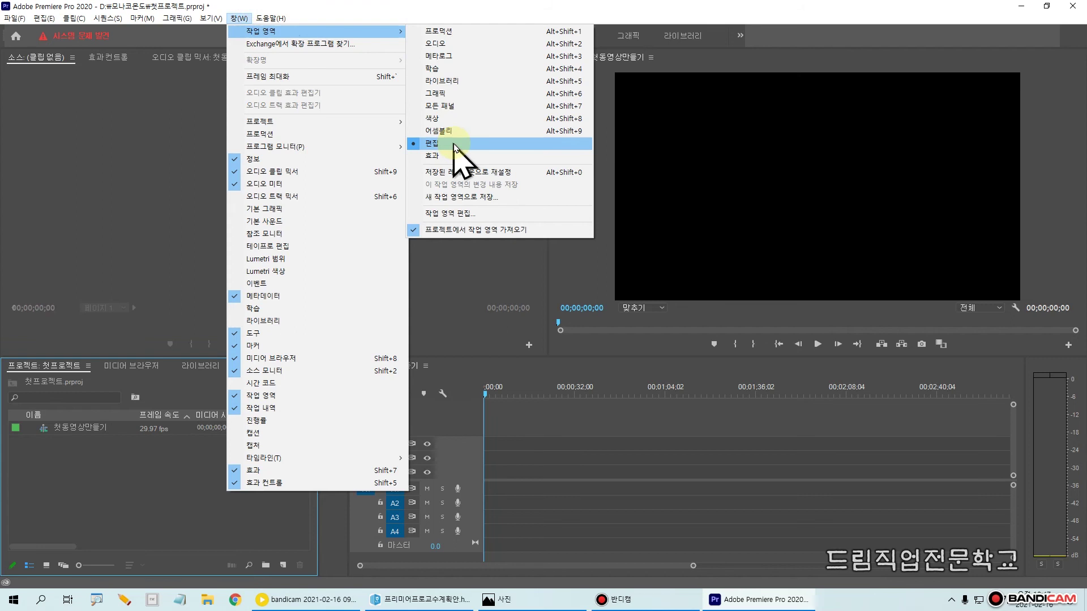
pyautogui.click(479, 173)
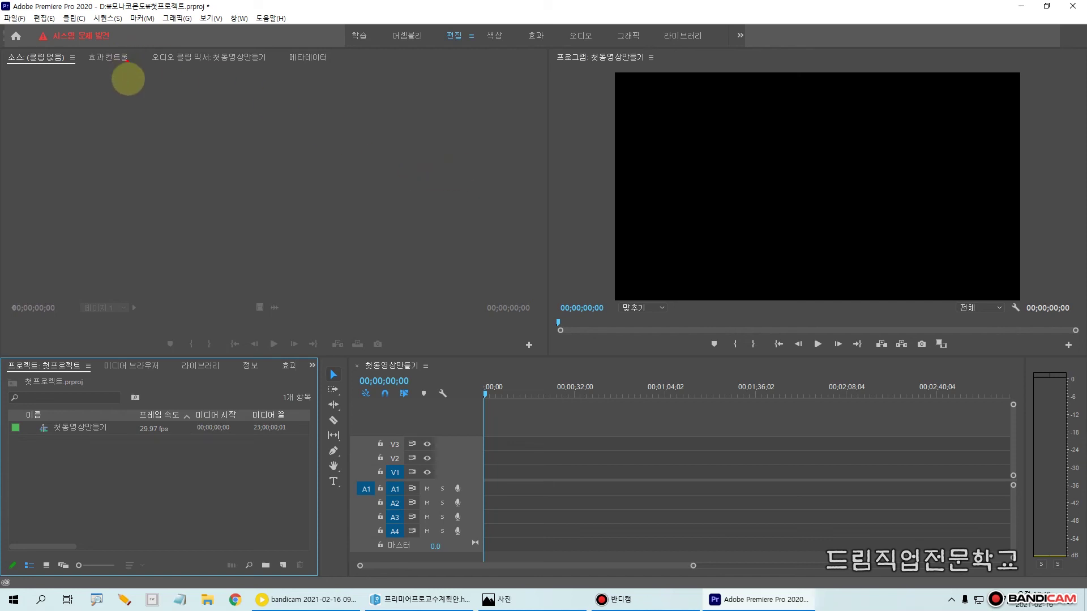
pyautogui.click(29, 75)
pyautogui.moveTo(29, 67)
pyautogui.mouseDown()
pyautogui.moveTo(27, 252)
pyautogui.moveTo(167, 310)
pyautogui.mouseUp()
pyautogui.moveTo(233, 310)
pyautogui.mouseDown()
pyautogui.moveTo(450, 257)
pyautogui.moveTo(437, 104)
pyautogui.moveTo(409, 78)
pyautogui.moveTo(44, 85)
pyautogui.mouseUp()
pyautogui.moveTo(260, 372)
pyautogui.mouseDown()
pyautogui.moveTo(111, 420)
pyautogui.moveTo(121, 566)
pyautogui.moveTo(362, 517)
pyautogui.moveTo(289, 390)
pyautogui.moveTo(124, 399)
pyautogui.mouseUp()
pyautogui.moveTo(466, 395)
pyautogui.mouseDown()
pyautogui.moveTo(699, 417)
pyautogui.moveTo(467, 414)
pyautogui.mouseUp()
pyautogui.moveTo(650, 165)
pyautogui.mouseDown()
pyautogui.moveTo(721, 284)
pyautogui.moveTo(642, 129)
pyautogui.moveTo(638, 214)
pyautogui.mouseUp()
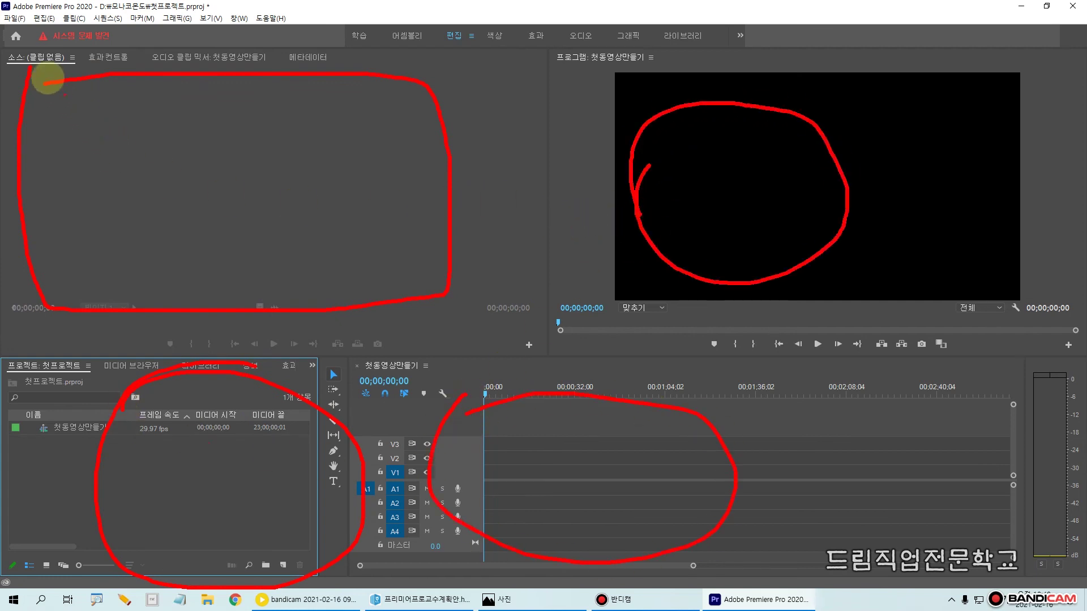
pyautogui.moveTo(238, 138); pyautogui.dragTo(200, 199)
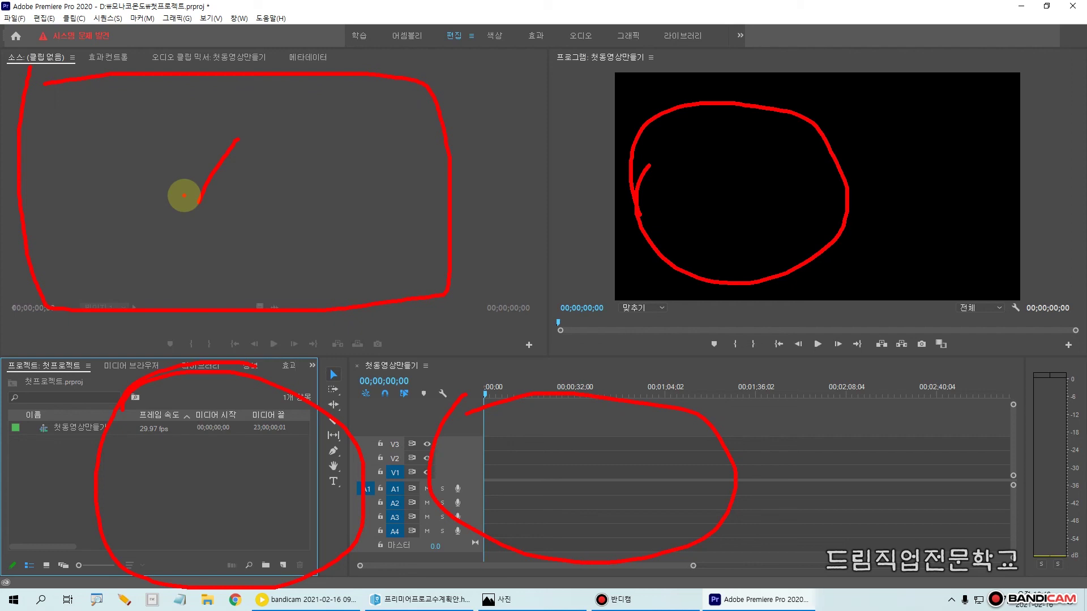
pyautogui.moveTo(190, 475)
pyautogui.mouseDown()
pyautogui.moveTo(217, 468)
pyautogui.moveTo(187, 492)
pyautogui.moveTo(226, 468)
pyautogui.mouseUp()
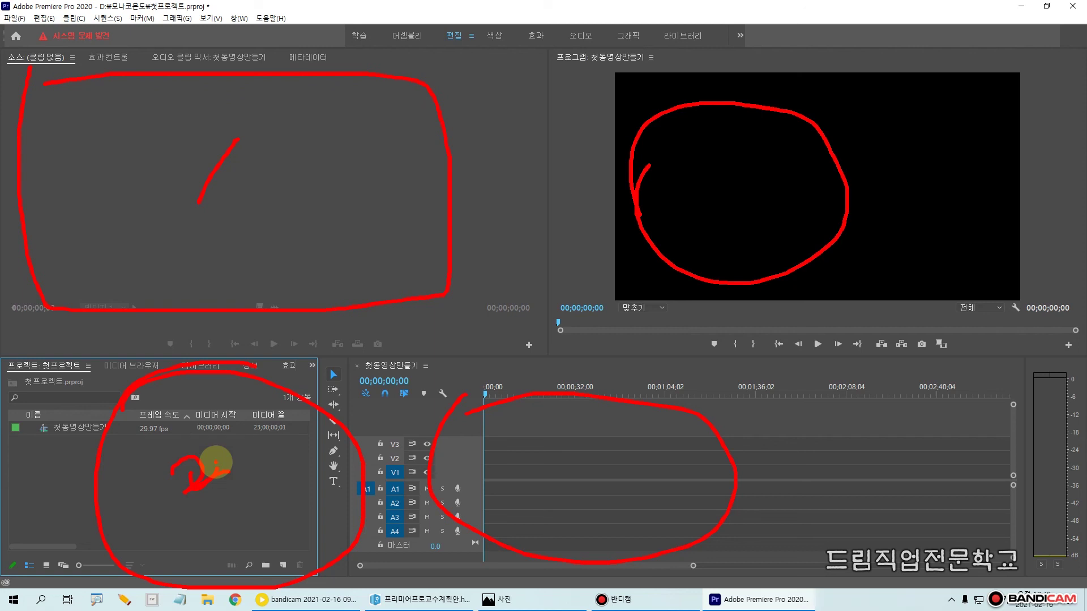
pyautogui.moveTo(145, 432)
pyautogui.mouseDown()
pyautogui.moveTo(201, 516)
pyautogui.moveTo(223, 464)
pyautogui.moveTo(230, 509)
pyautogui.moveTo(202, 518)
pyautogui.mouseUp()
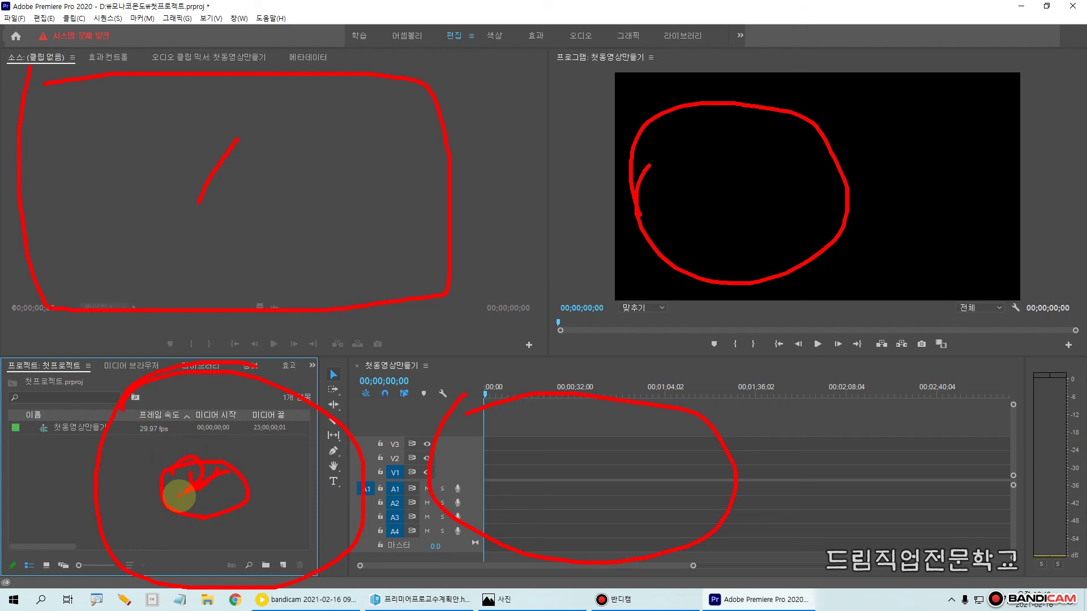
pyautogui.moveTo(563, 469); pyautogui.dragTo(577, 510)
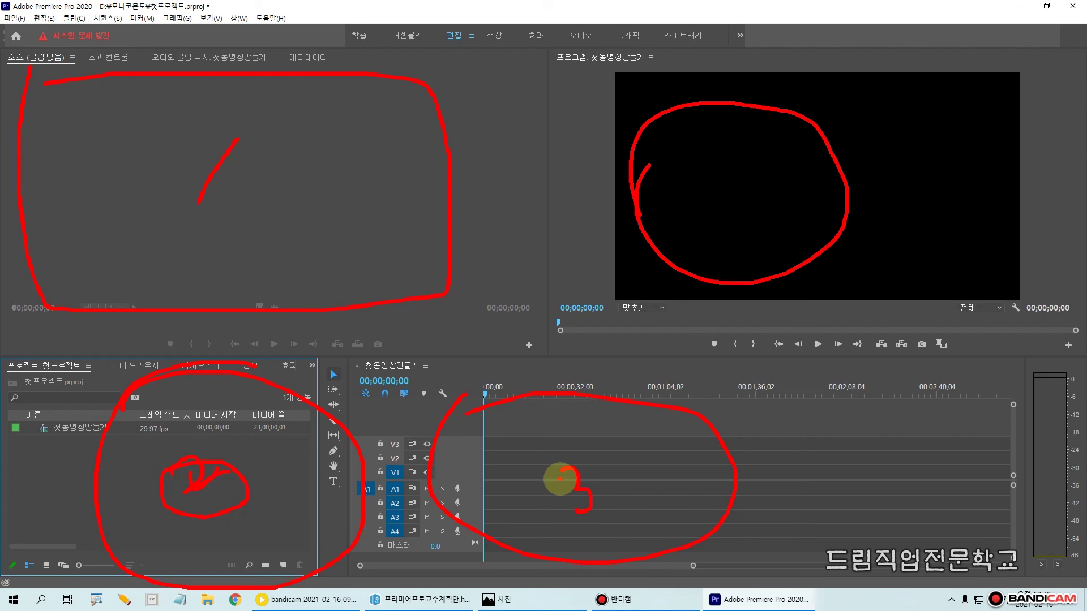
pyautogui.moveTo(499, 387)
pyautogui.mouseDown()
pyautogui.moveTo(492, 396)
pyautogui.moveTo(509, 398)
pyautogui.mouseUp()
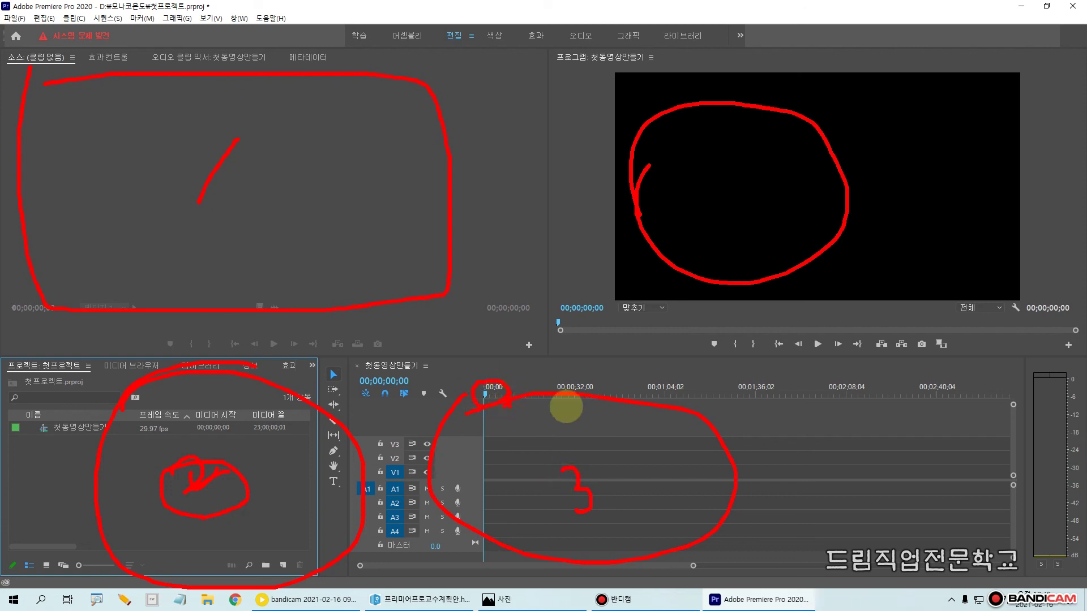
pyautogui.moveTo(695, 387)
pyautogui.mouseDown()
pyautogui.moveTo(894, 390)
pyautogui.moveTo(922, 378)
pyautogui.moveTo(892, 375)
pyautogui.mouseUp()
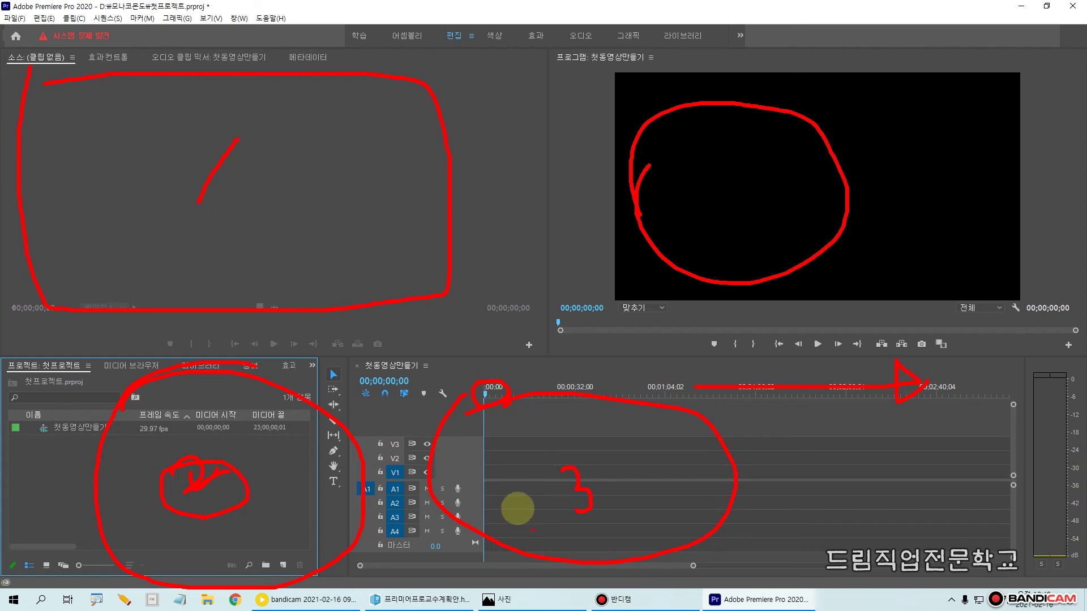
pyautogui.moveTo(493, 458)
pyautogui.mouseDown()
pyautogui.moveTo(492, 508)
pyautogui.moveTo(583, 490)
pyautogui.moveTo(874, 482)
pyautogui.mouseUp()
pyautogui.moveTo(840, 321); pyautogui.dragTo(852, 587)
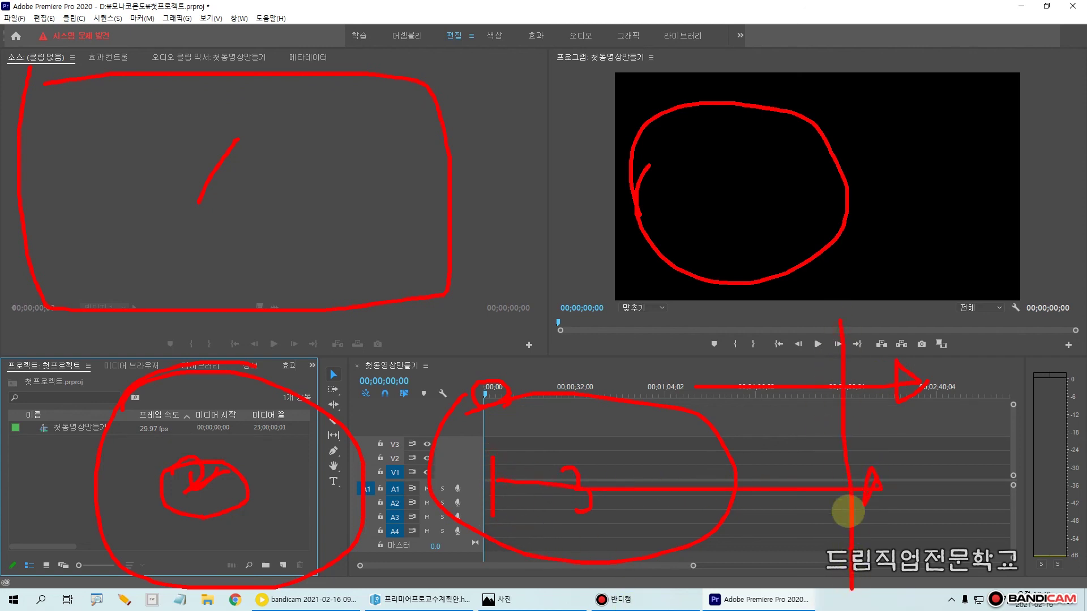
pyautogui.moveTo(824, 350); pyautogui.dragTo(827, 583)
pyautogui.moveTo(831, 405); pyautogui.dragTo(832, 556)
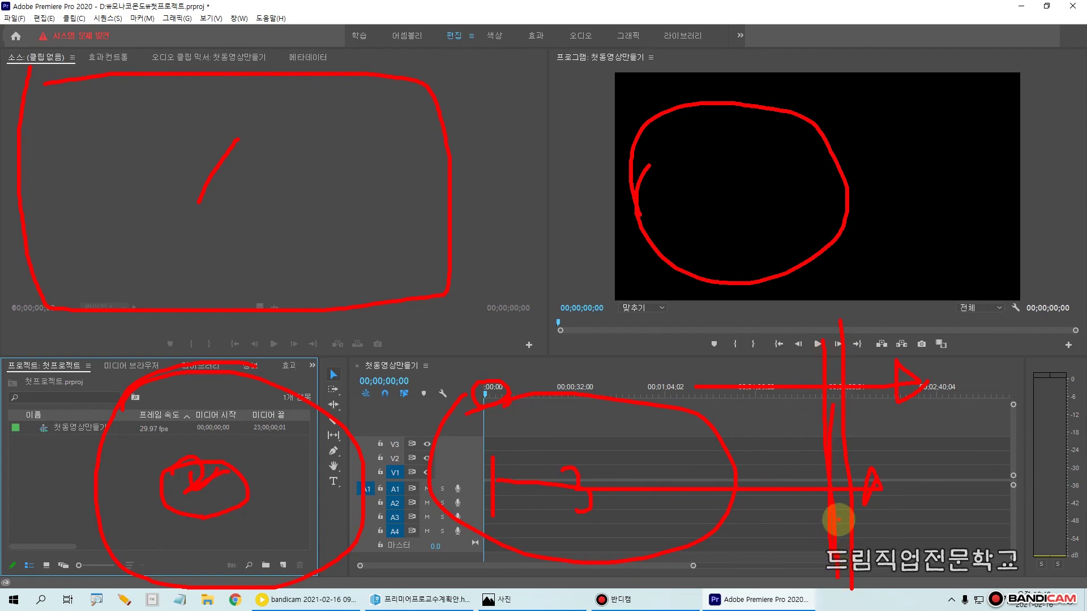
pyautogui.moveTo(861, 272); pyautogui.dragTo(848, 535)
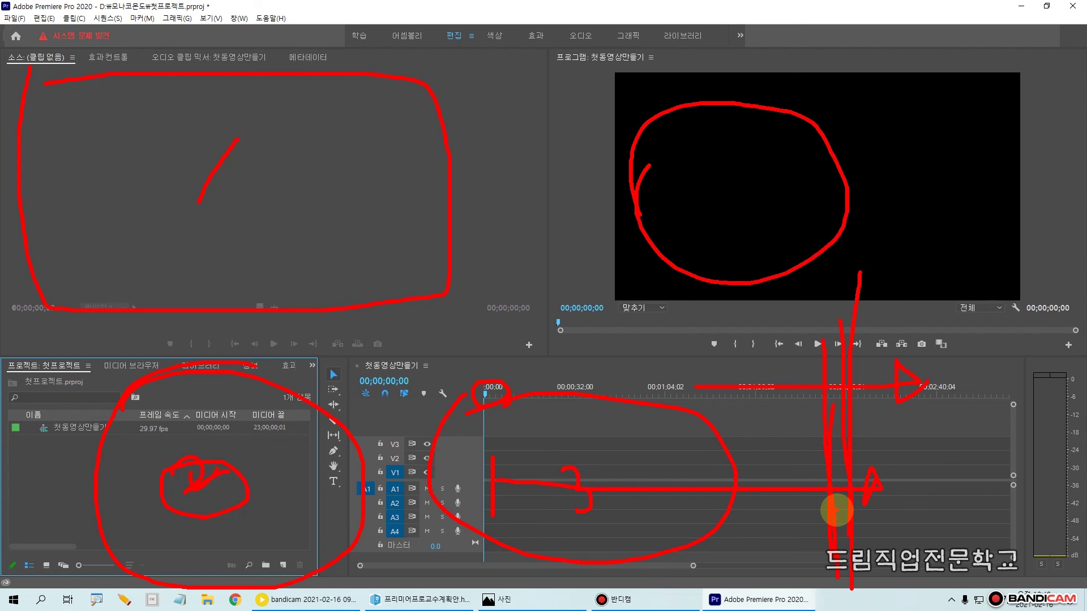
pyautogui.moveTo(747, 166)
pyautogui.mouseDown()
pyautogui.moveTo(738, 184)
pyautogui.moveTo(766, 216)
pyautogui.mouseUp()
pyautogui.moveTo(774, 150); pyautogui.dragTo(749, 247)
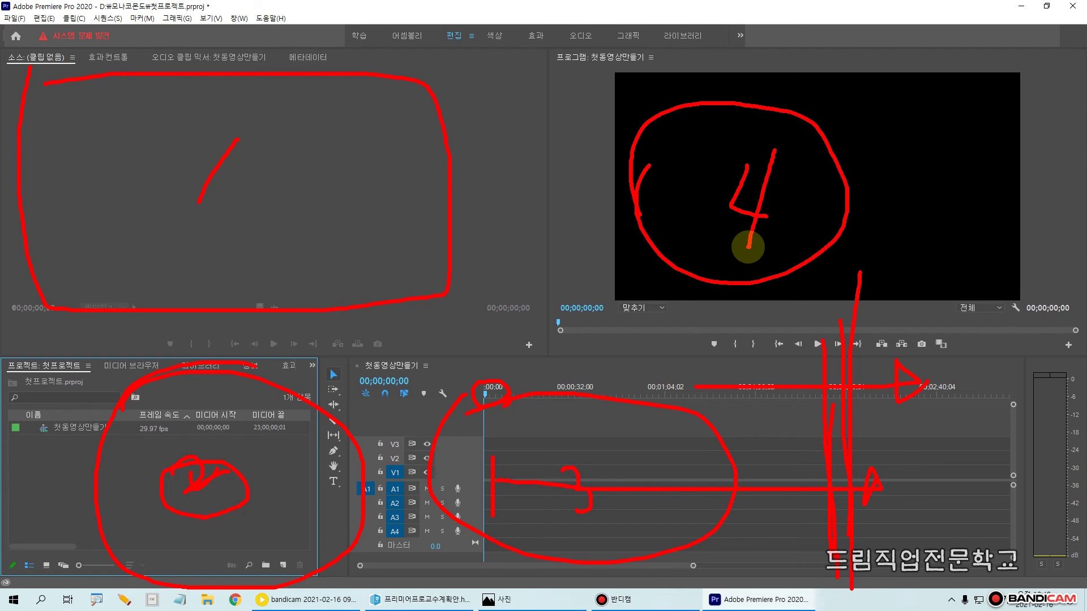
pyautogui.moveTo(711, 491)
pyautogui.mouseDown()
pyautogui.moveTo(720, 453)
pyautogui.moveTo(675, 523)
pyautogui.moveTo(663, 494)
pyautogui.moveTo(702, 233)
pyautogui.mouseUp()
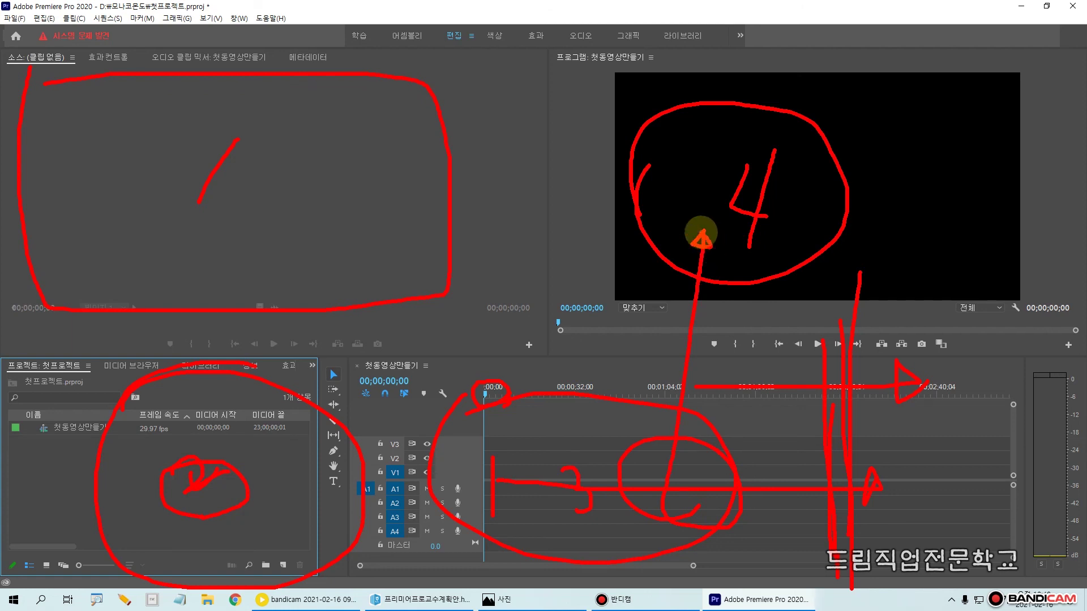
pyautogui.moveTo(795, 190); pyautogui.dragTo(920, 180)
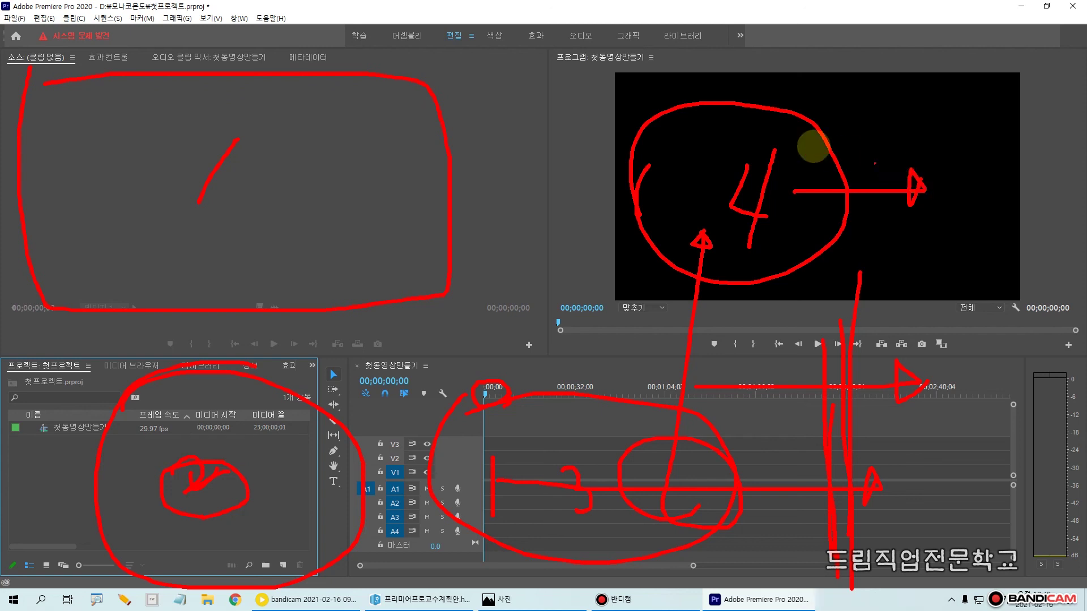
pyautogui.moveTo(321, 366)
pyautogui.mouseDown()
pyautogui.moveTo(300, 452)
pyautogui.moveTo(311, 510)
pyautogui.moveTo(357, 494)
pyautogui.moveTo(381, 421)
pyautogui.moveTo(361, 374)
pyautogui.moveTo(331, 357)
pyautogui.moveTo(348, 377)
pyautogui.moveTo(324, 397)
pyautogui.moveTo(349, 407)
pyautogui.moveTo(327, 398)
pyautogui.moveTo(340, 375)
pyautogui.mouseUp()
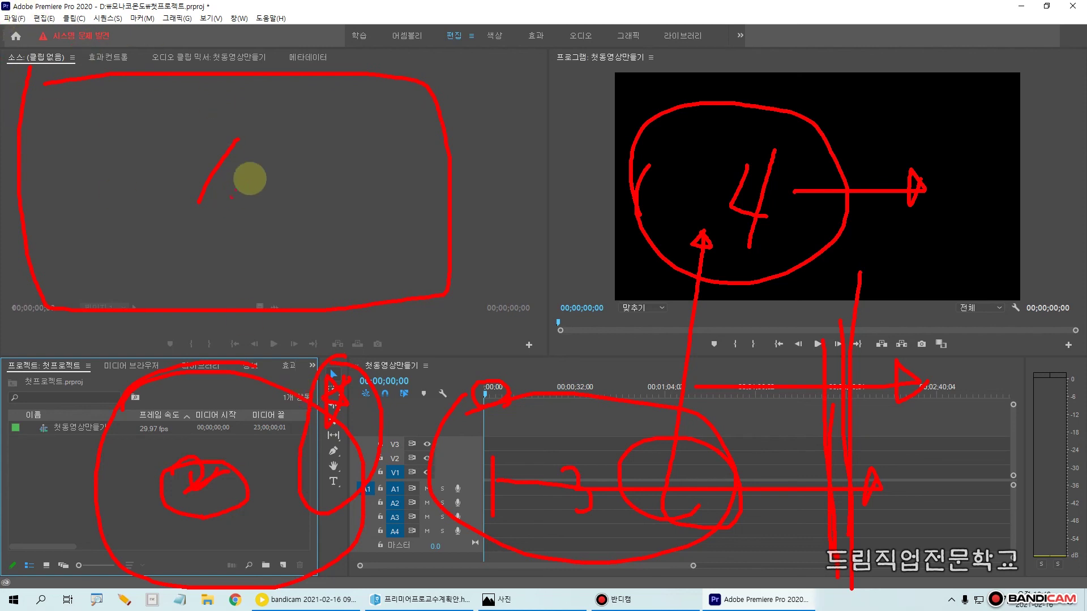
pyautogui.moveTo(478, 24)
pyautogui.mouseDown()
pyautogui.moveTo(465, 45)
pyautogui.moveTo(455, 24)
pyautogui.moveTo(484, 40)
pyautogui.mouseUp()
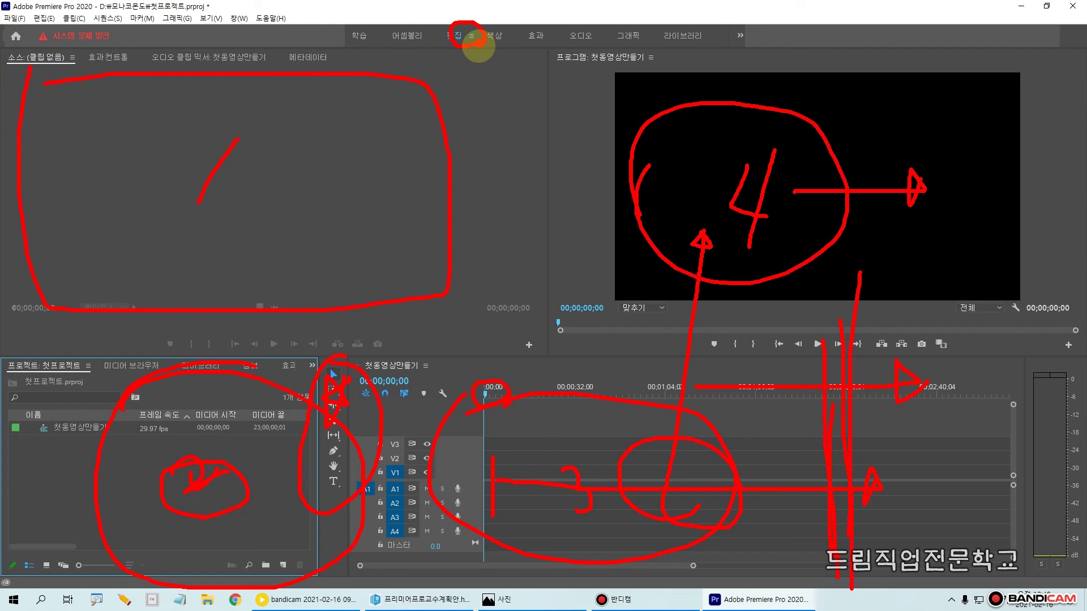
pyautogui.moveTo(475, 36)
pyautogui.mouseDown()
pyautogui.moveTo(515, 43)
pyautogui.moveTo(493, 36)
pyautogui.moveTo(506, 55)
pyautogui.mouseUp()
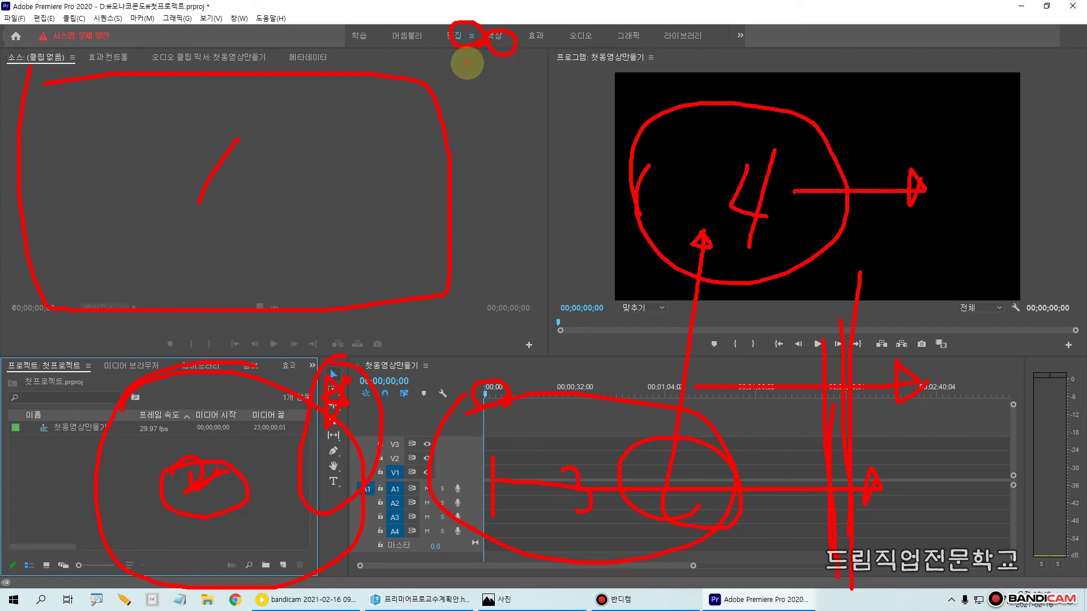
pyautogui.moveTo(485, 3); pyautogui.dragTo(488, 26)
pyautogui.moveTo(549, 41)
pyautogui.mouseDown()
pyautogui.moveTo(552, 33)
pyautogui.moveTo(539, 57)
pyautogui.mouseUp()
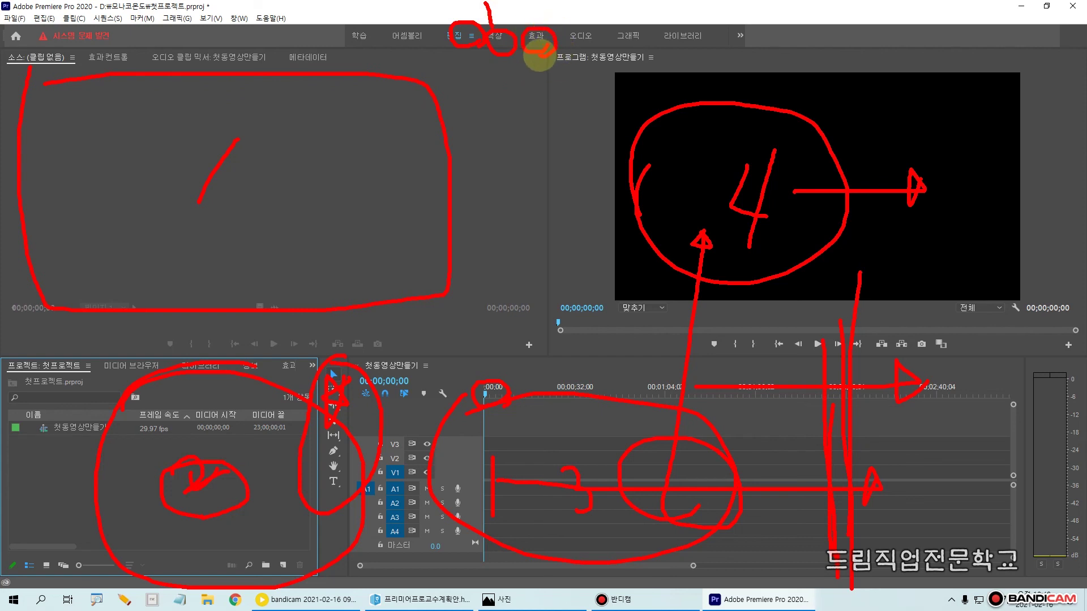
pyautogui.moveTo(537, 3)
pyautogui.mouseDown()
pyautogui.moveTo(542, 25)
pyautogui.moveTo(588, 31)
pyautogui.moveTo(580, 59)
pyautogui.mouseUp()
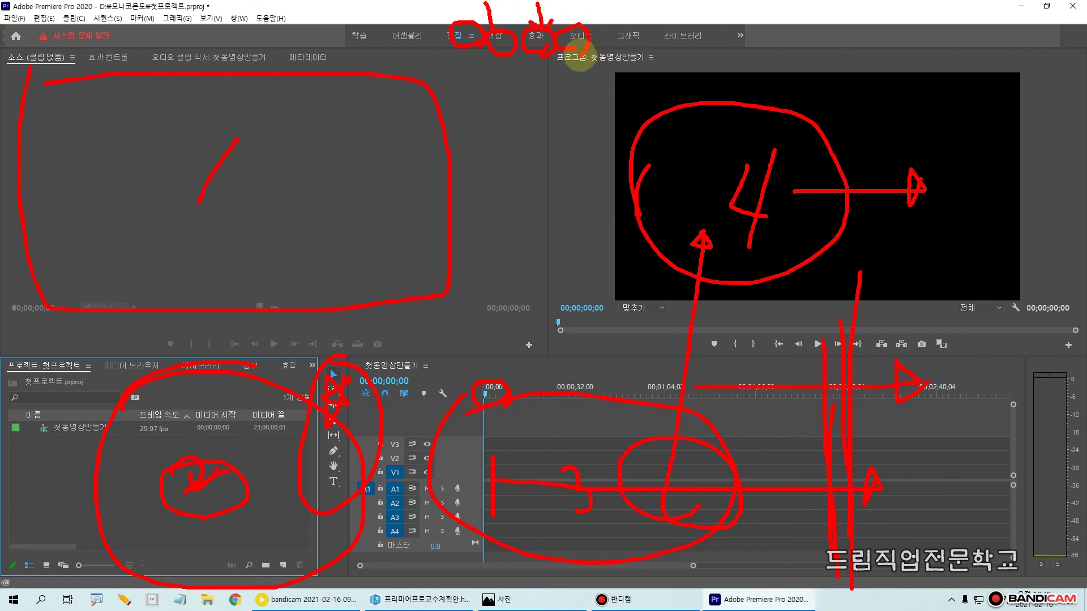
pyautogui.moveTo(470, 4); pyautogui.dragTo(438, 59)
pyautogui.moveTo(587, 8)
pyautogui.mouseDown()
pyautogui.moveTo(587, 32)
pyautogui.moveTo(576, 19)
pyautogui.moveTo(642, 20)
pyautogui.moveTo(646, 67)
pyautogui.moveTo(616, 40)
pyautogui.moveTo(634, 53)
pyautogui.mouseUp()
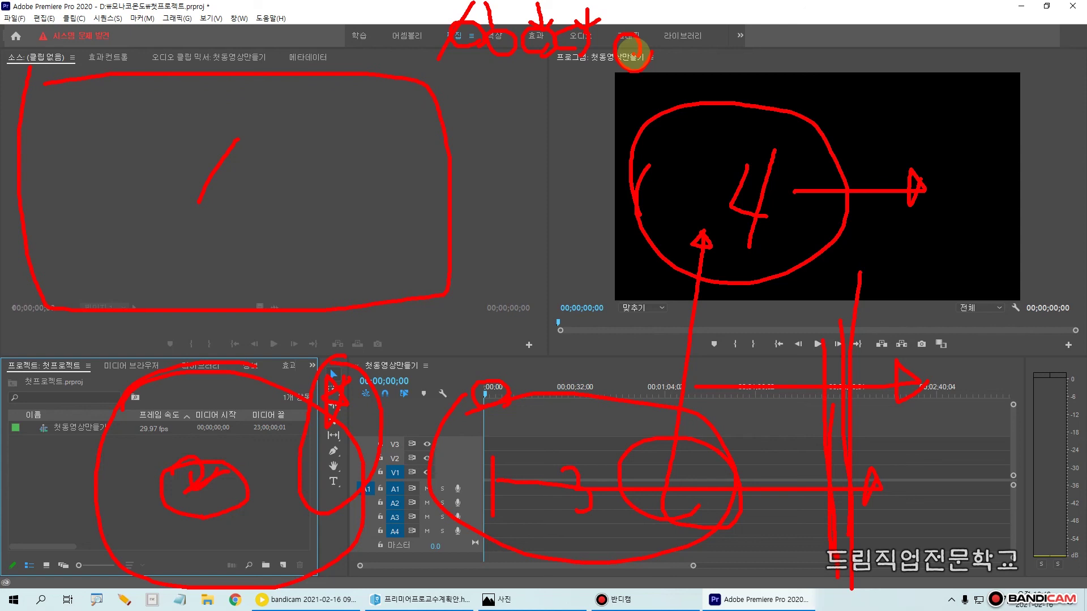
# Switch to the 효과 workspace and return to the 편집 workspace
pyautogui.press('Escape')
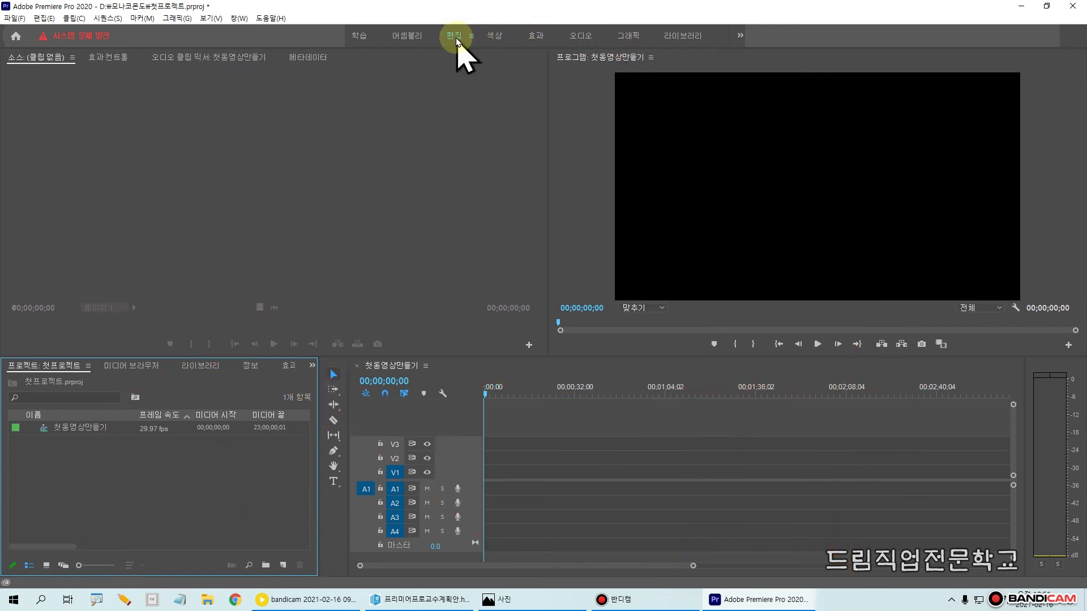
pyautogui.click(536, 36)
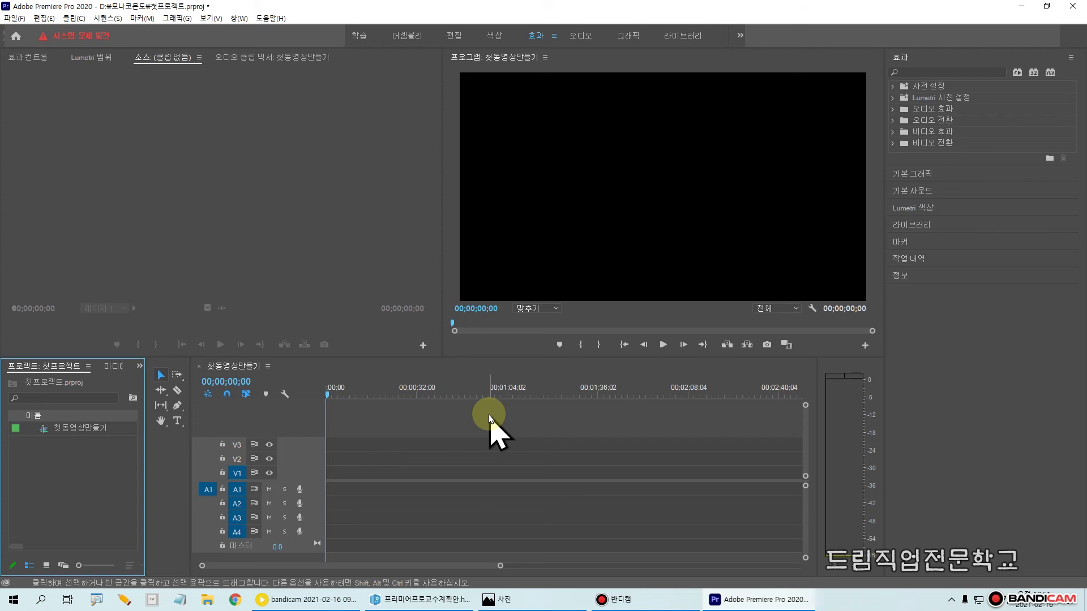
pyautogui.click(241, 18)
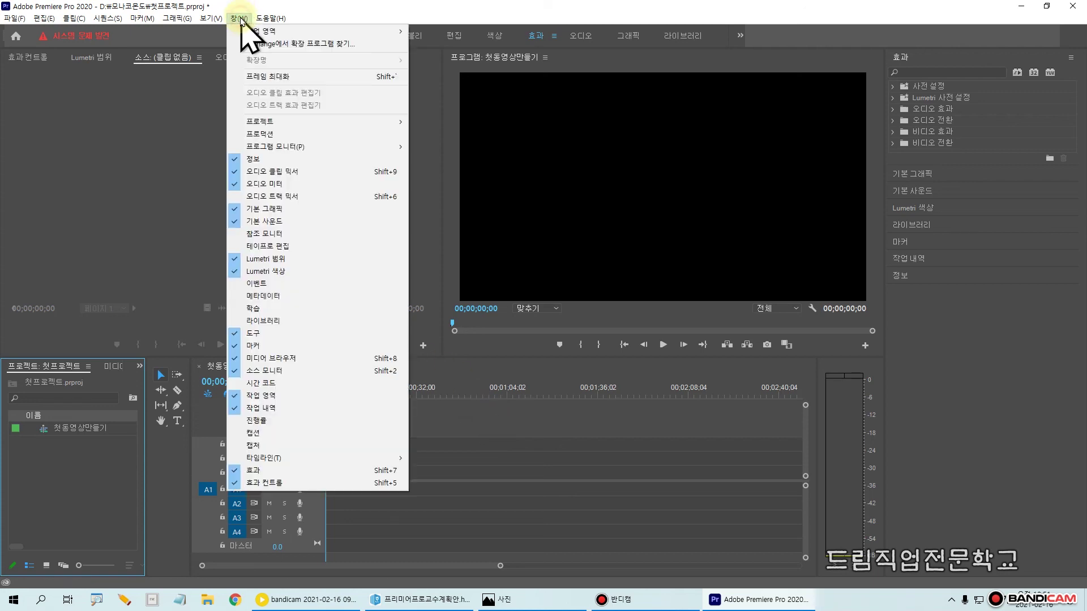
pyautogui.moveTo(282, 32)
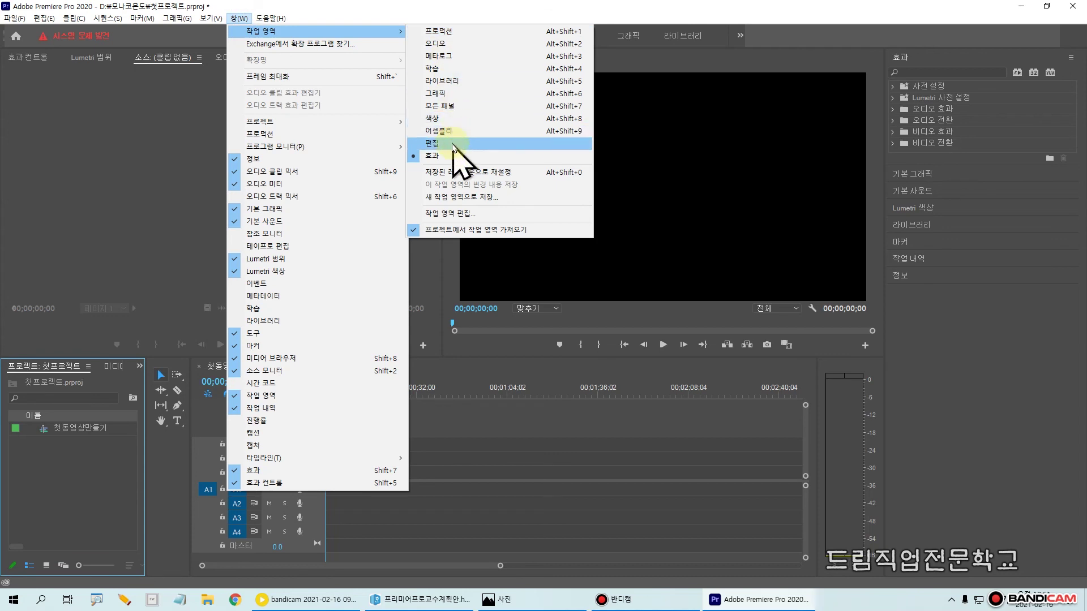
pyautogui.click(452, 144)
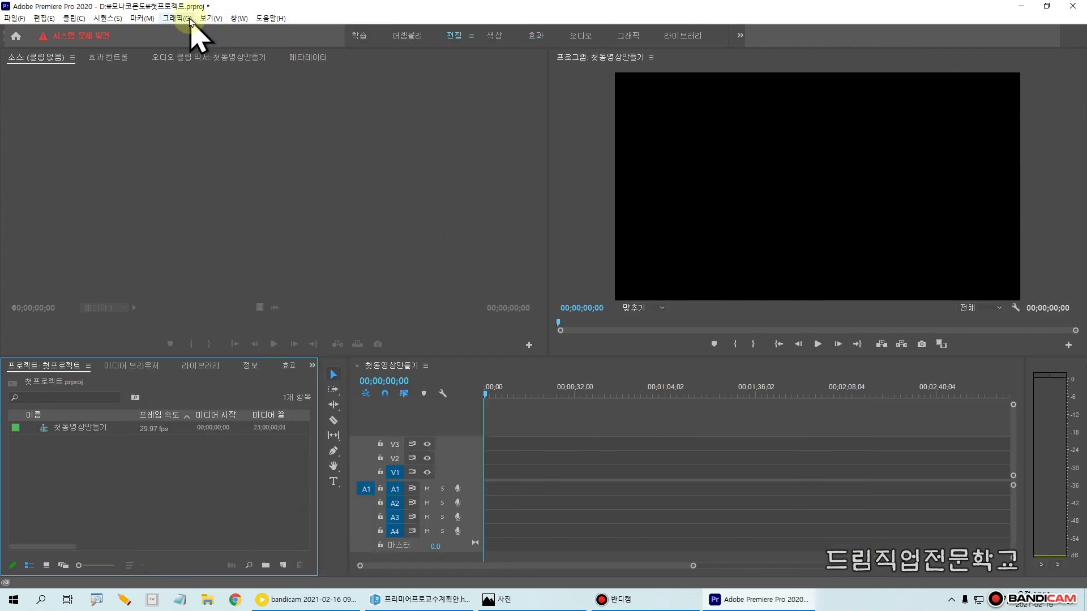
# Reset the 편집 workspace to its saved layout
pyautogui.click(240, 18)
pyautogui.moveTo(258, 34)
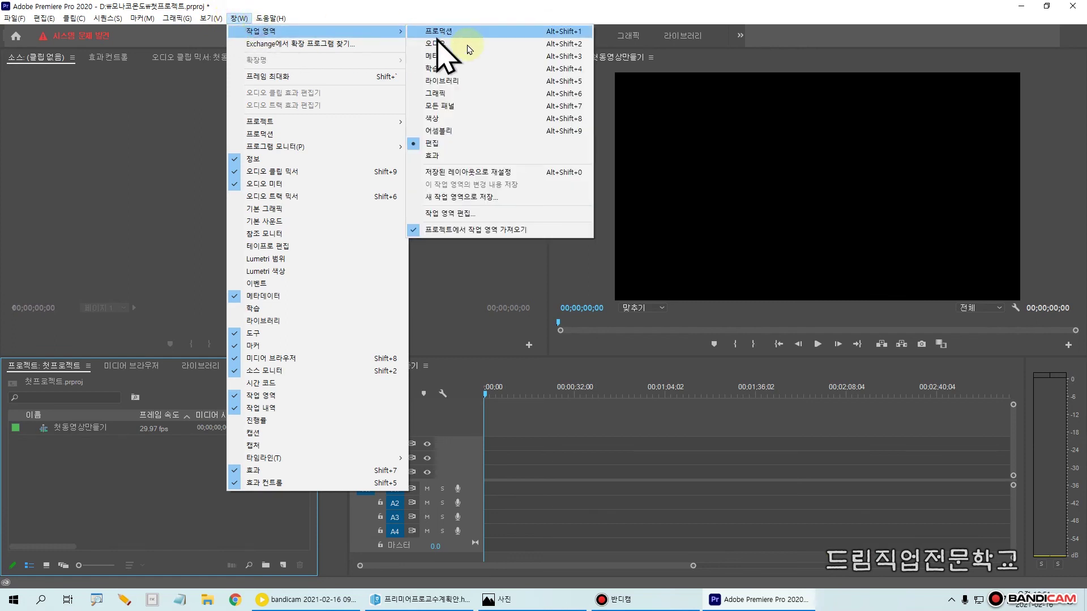
pyautogui.click(468, 174)
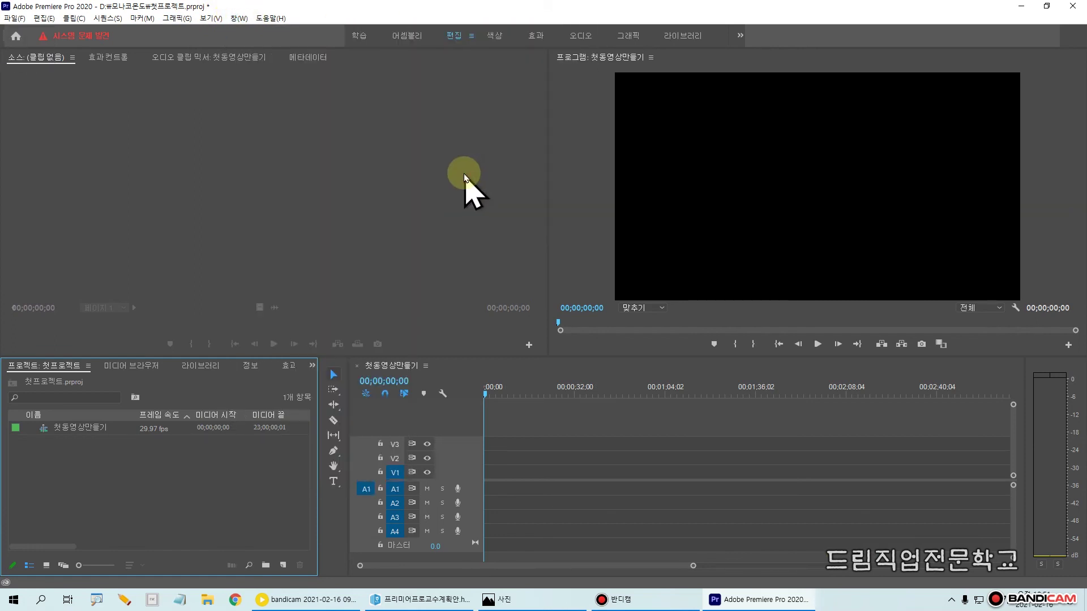